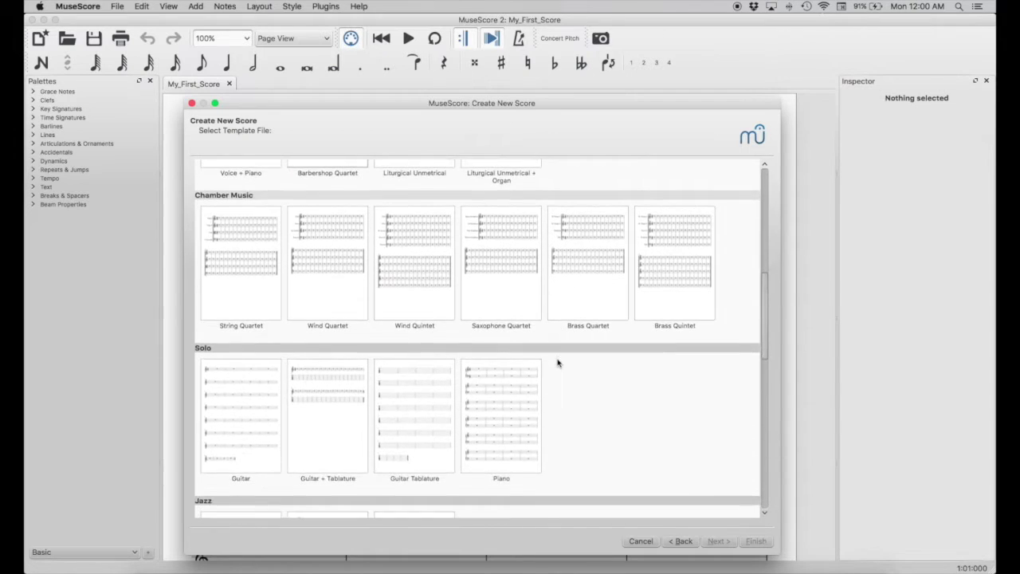
Base the new score on the Treble Clef template, keeping the key signature without sharps or flats and no tempo
scroll(558, 363, "down", 10)
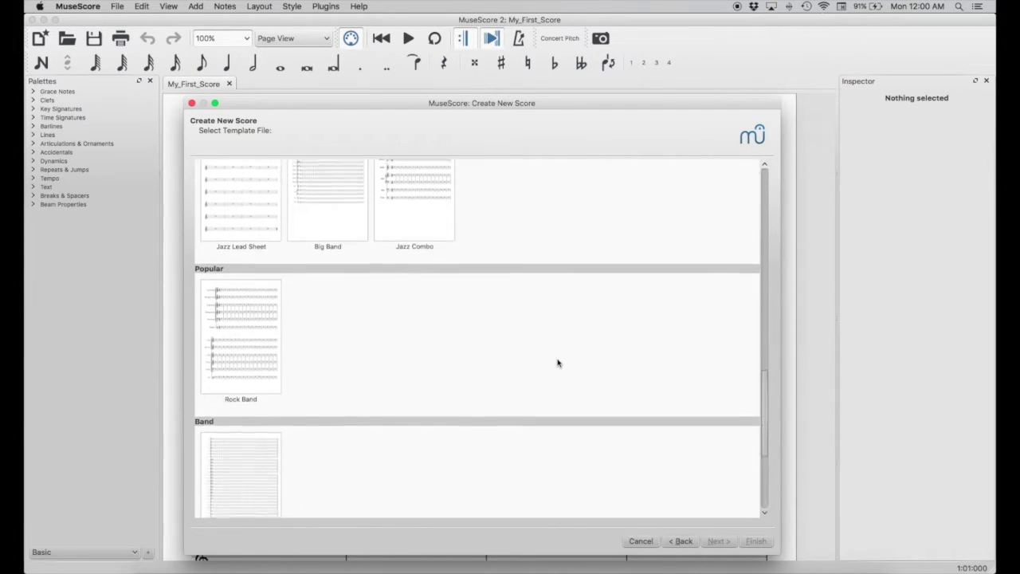
scroll(558, 362, "up", 10)
scroll(558, 362, "up", 2)
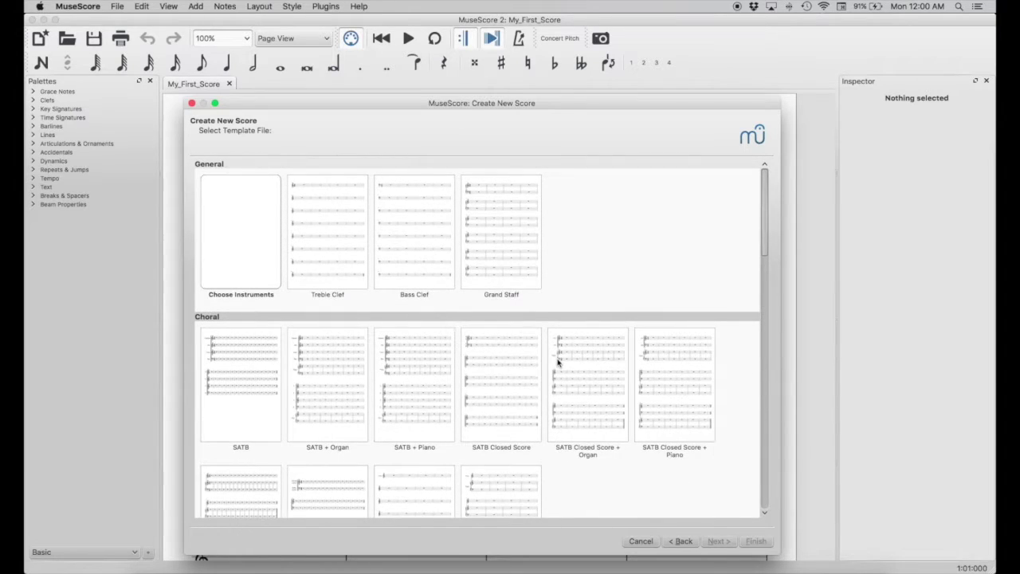
double_click(331, 237)
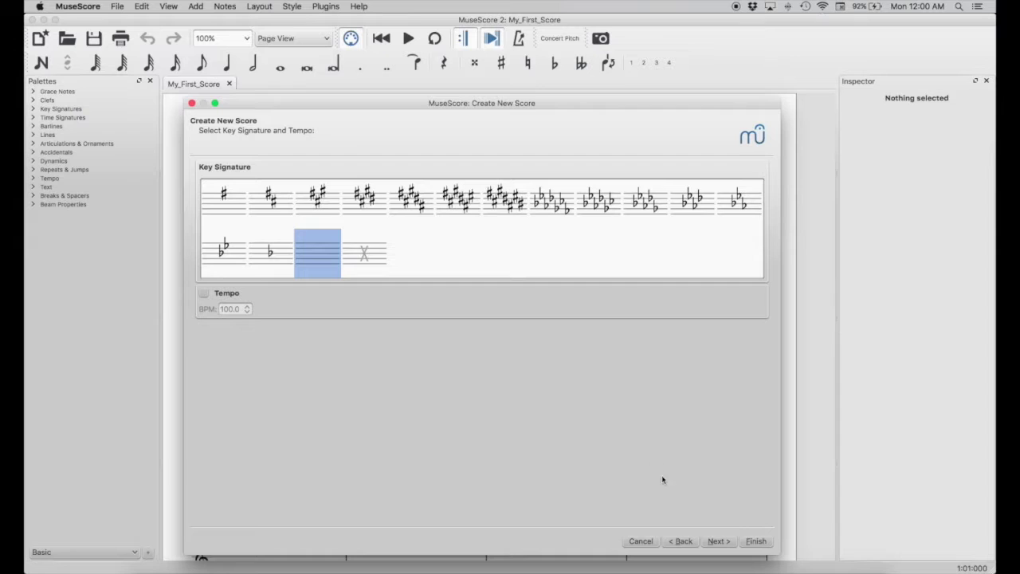
left_click(718, 541)
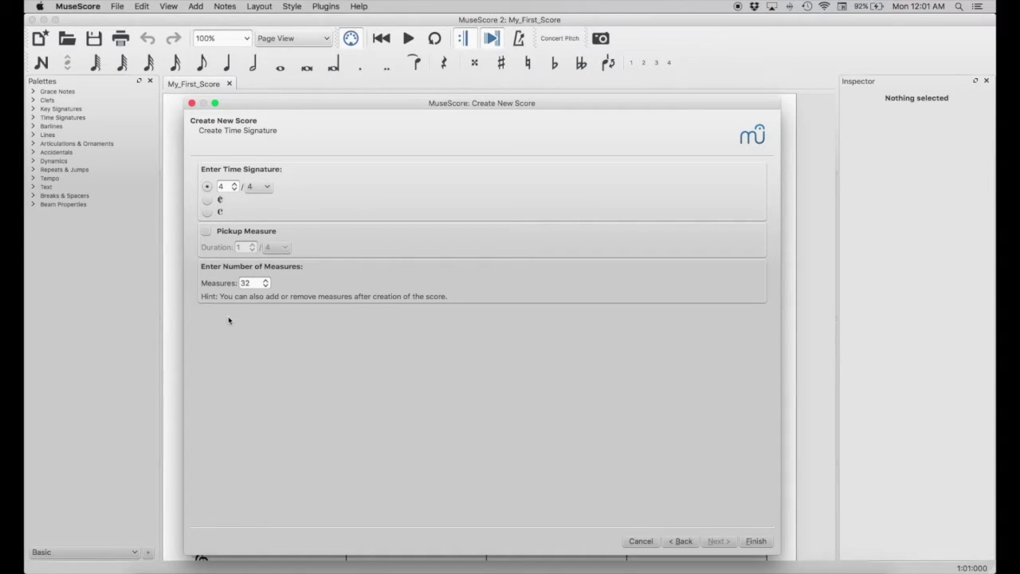
Set the number of measures to 8 and create the score
double_click(255, 283)
key("BackSpace")
type("89")
key("BackSpace")
left_click(757, 542)
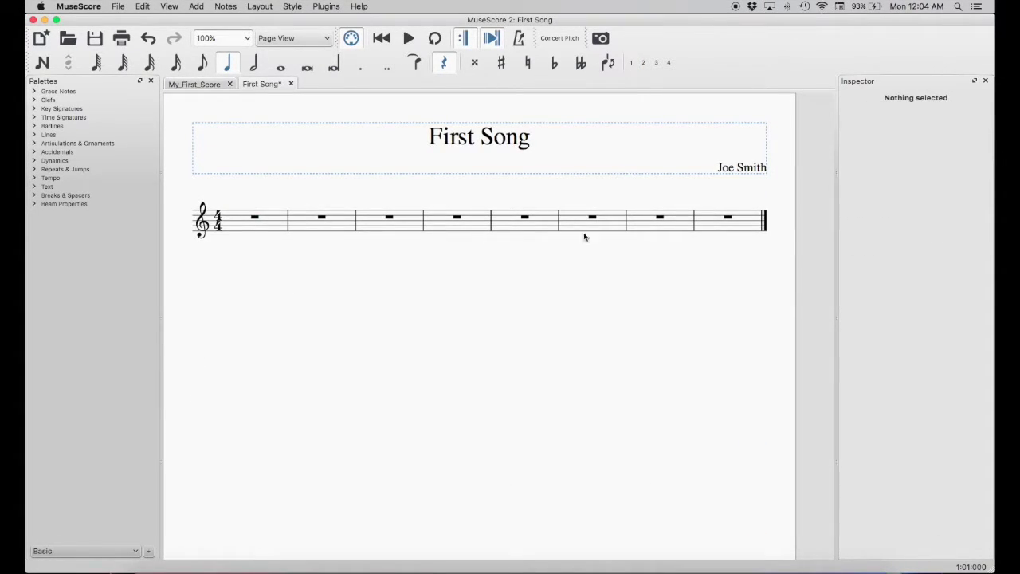
Insert 8 empty measures before the last measure of the score
left_click(718, 226)
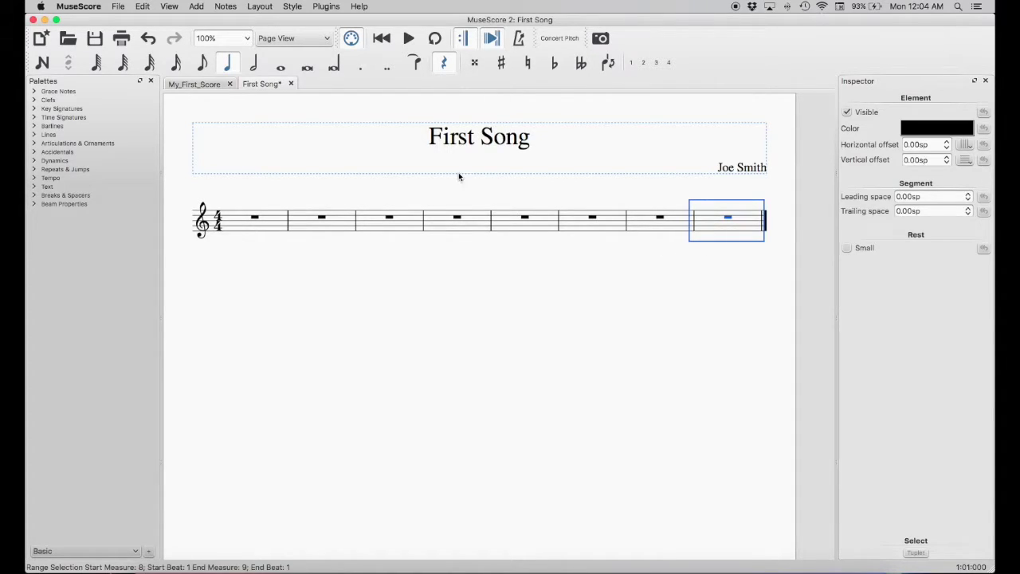
left_click(198, 8)
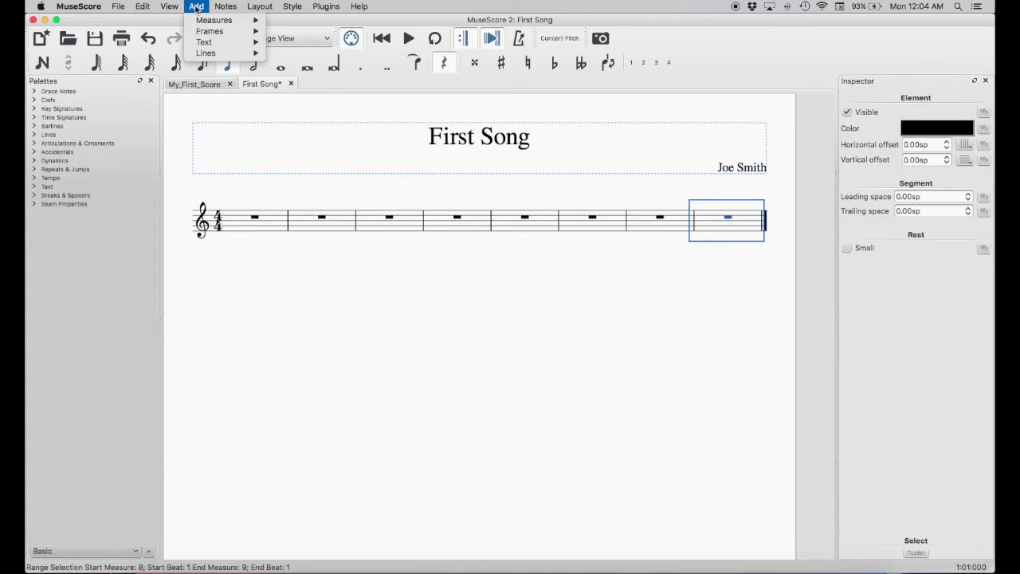
mouse_move(207, 20)
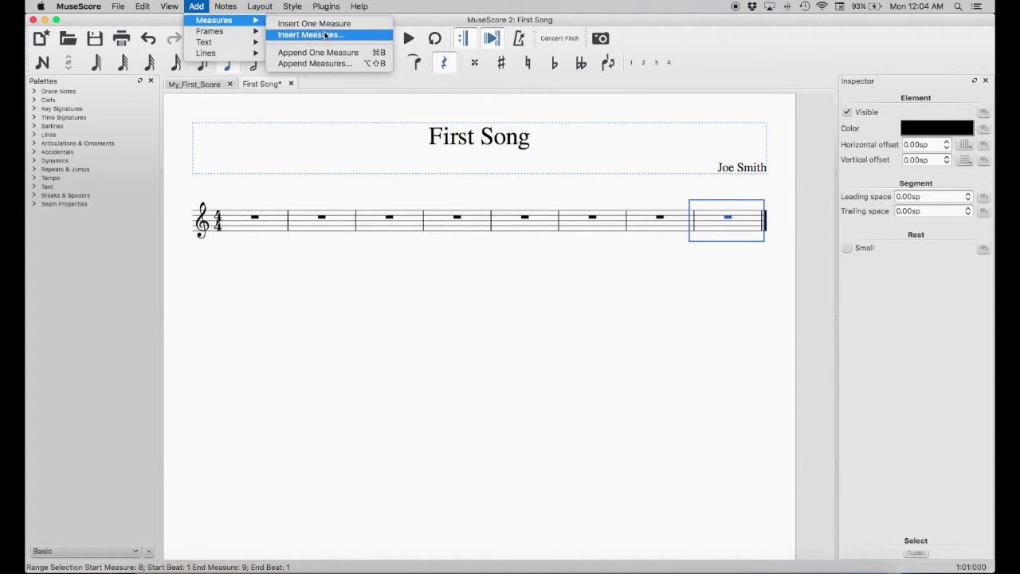
left_click(353, 35)
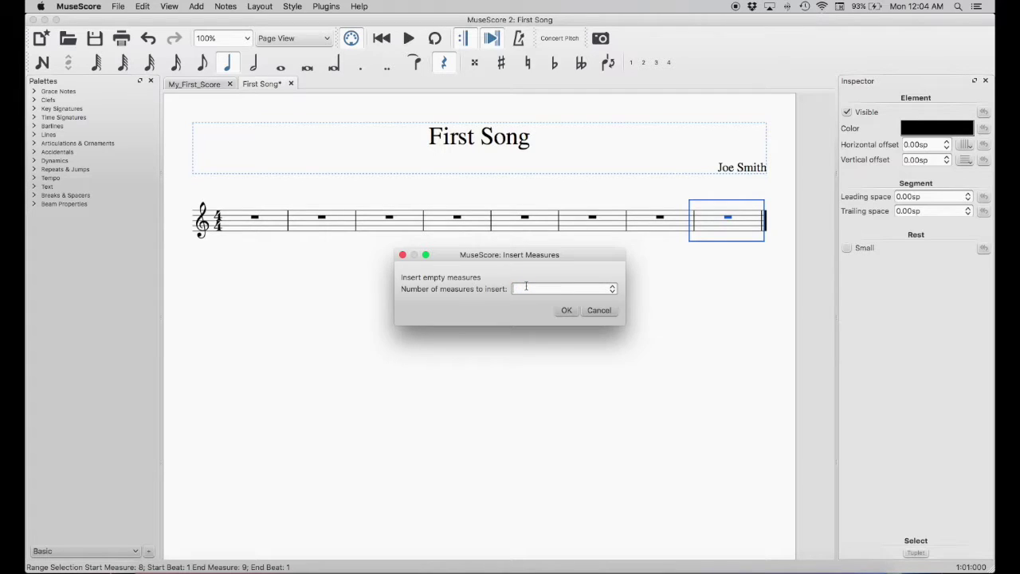
type("8")
left_click(565, 310)
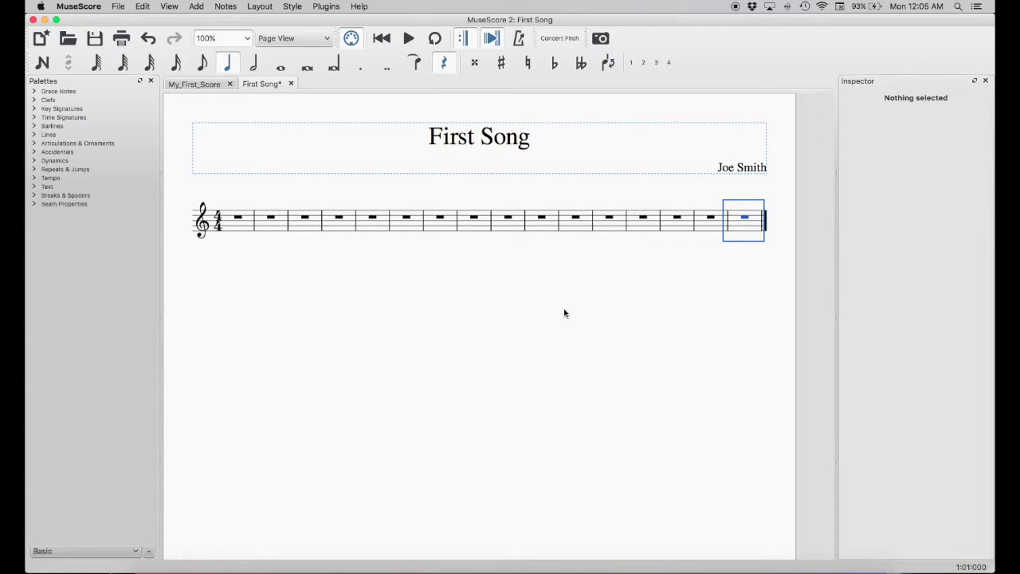
Add line breaks after measures 4, 8 and 12 so each system holds four measures
left_click(355, 226)
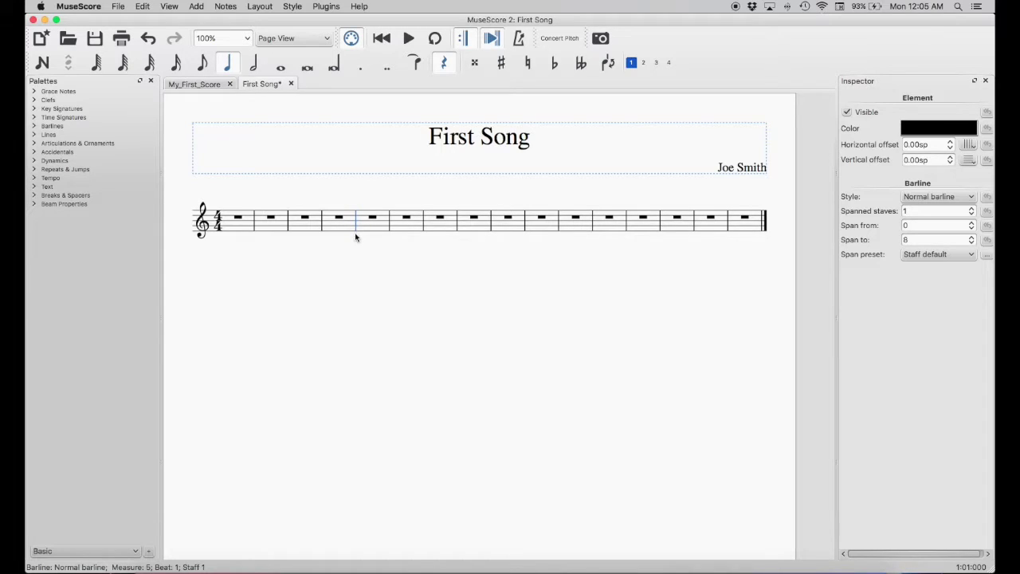
key("Return")
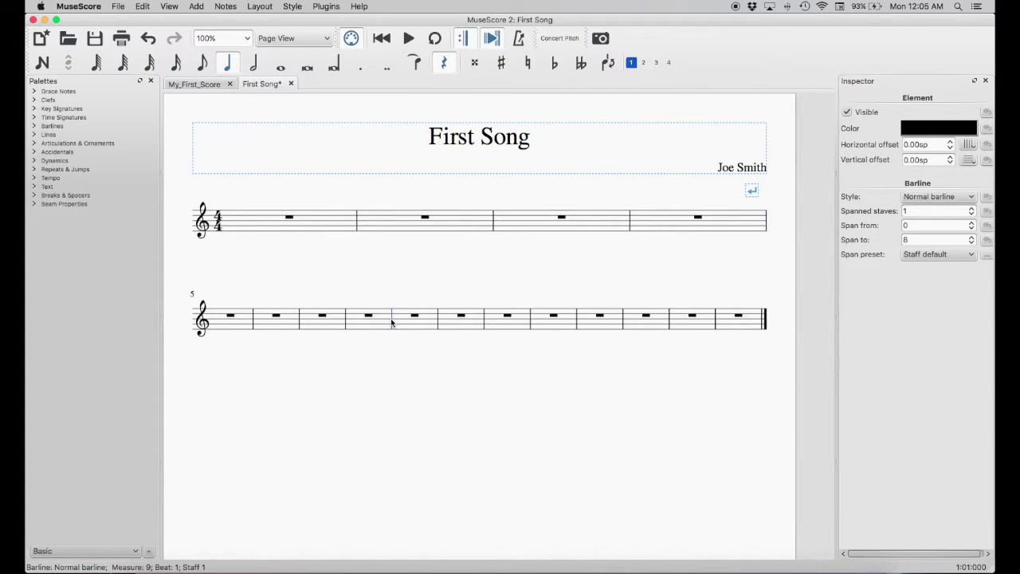
key("Return")
scroll(391, 322, "down", 2)
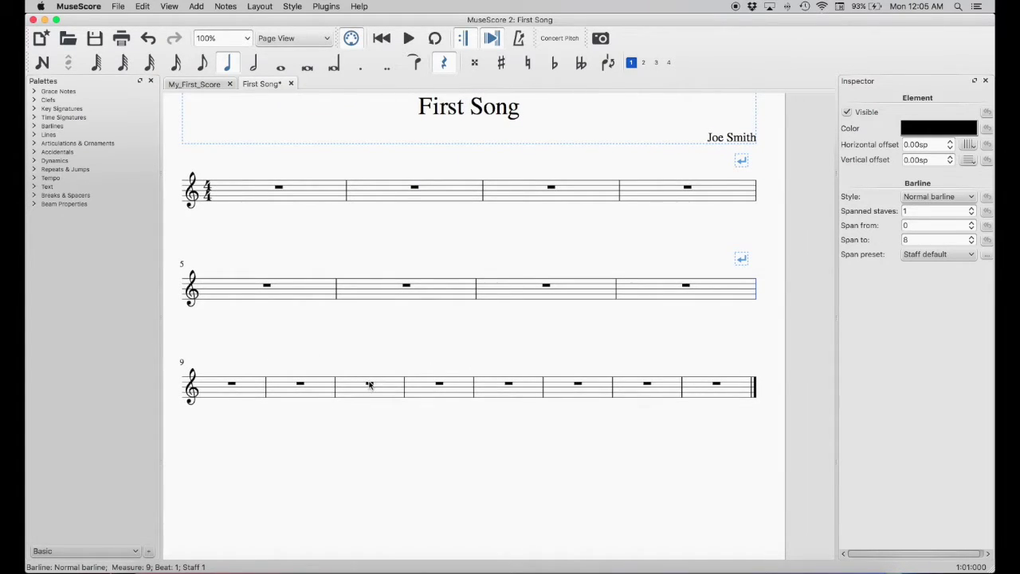
left_click(475, 389)
key("Return")
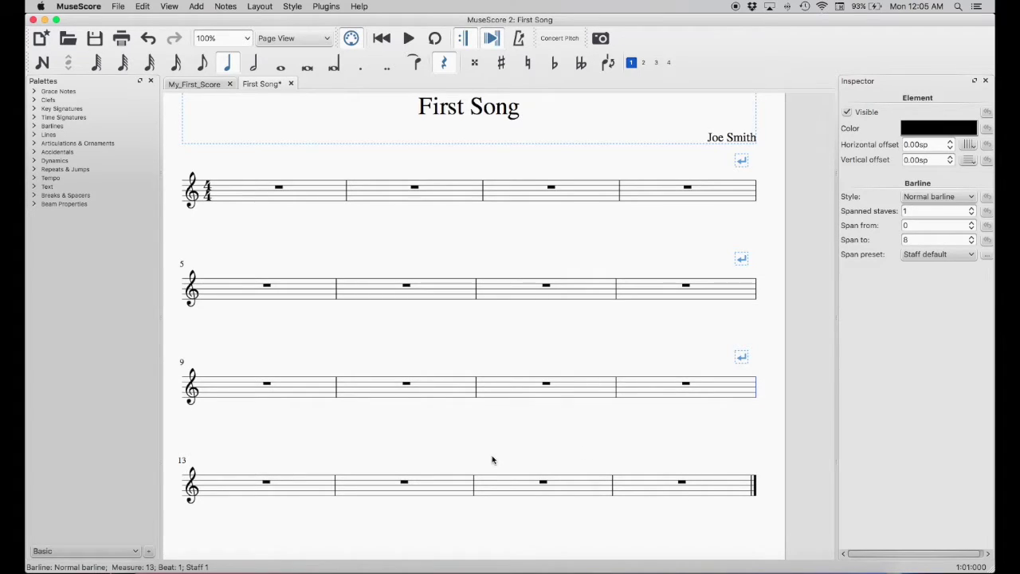
Delete measures 13 to 16, the whole last system of the score
left_click(299, 489)
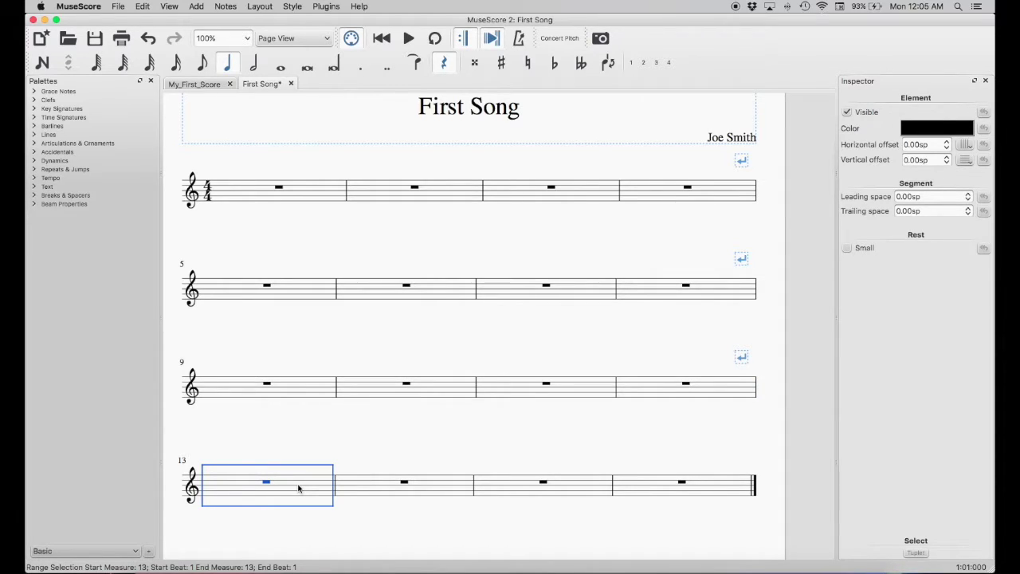
left_click(650, 490, "shift")
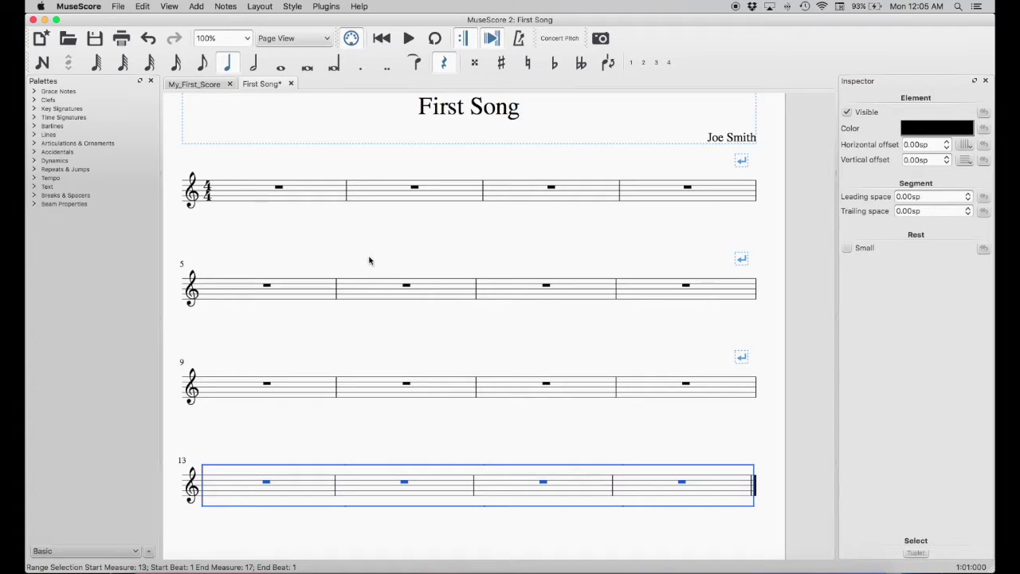
left_click(142, 6)
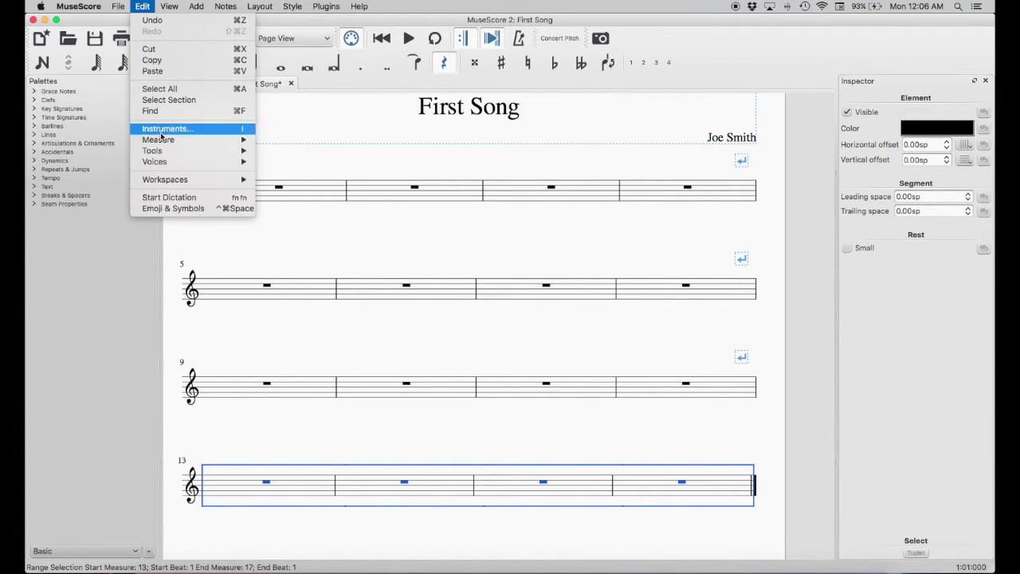
mouse_move(162, 144)
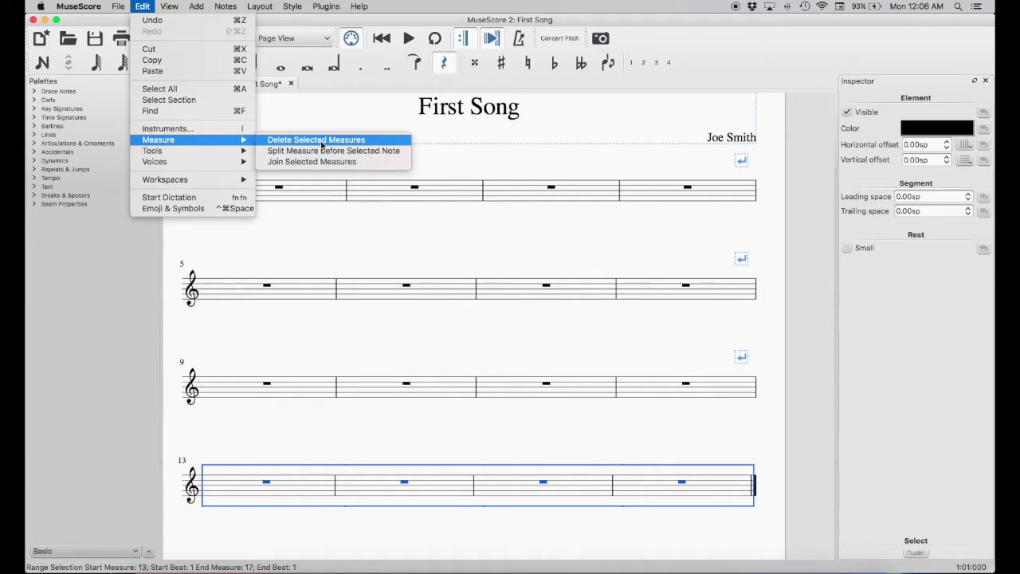
left_click(365, 140)
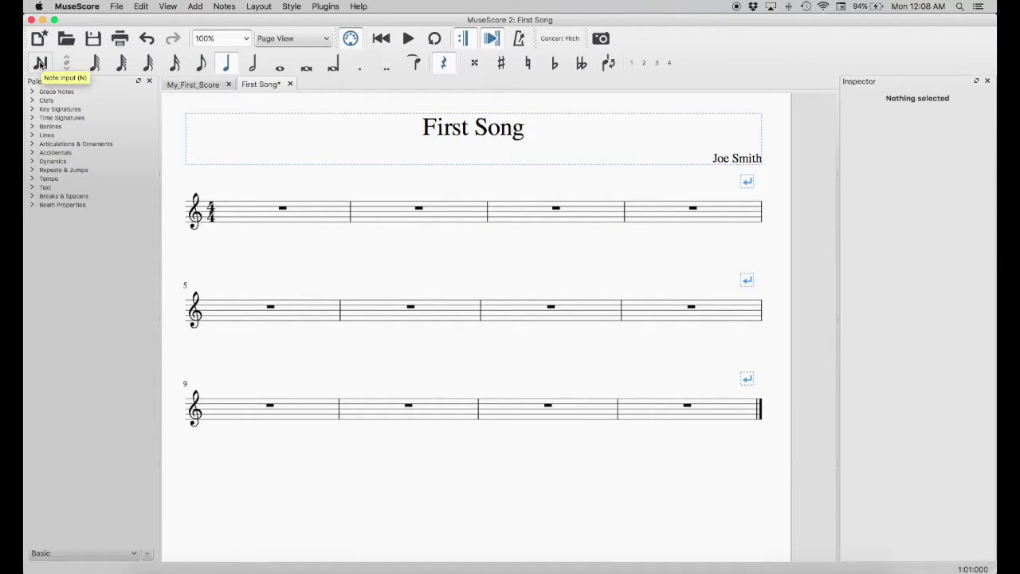
Enter a quarter note C4, a half note E4 and eighth notes E4 and G4 in measure 1
left_click(41, 64)
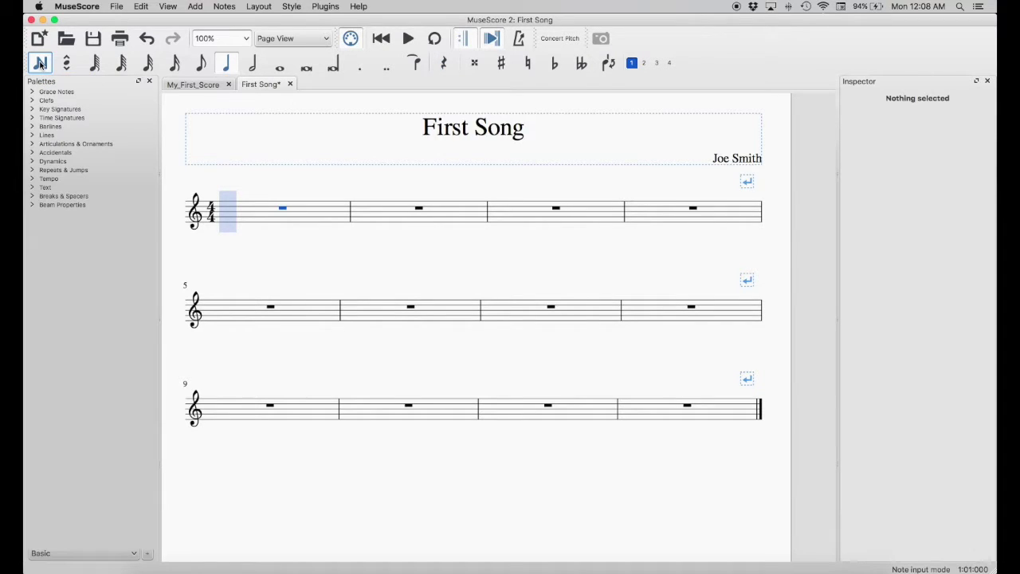
left_click(227, 68)
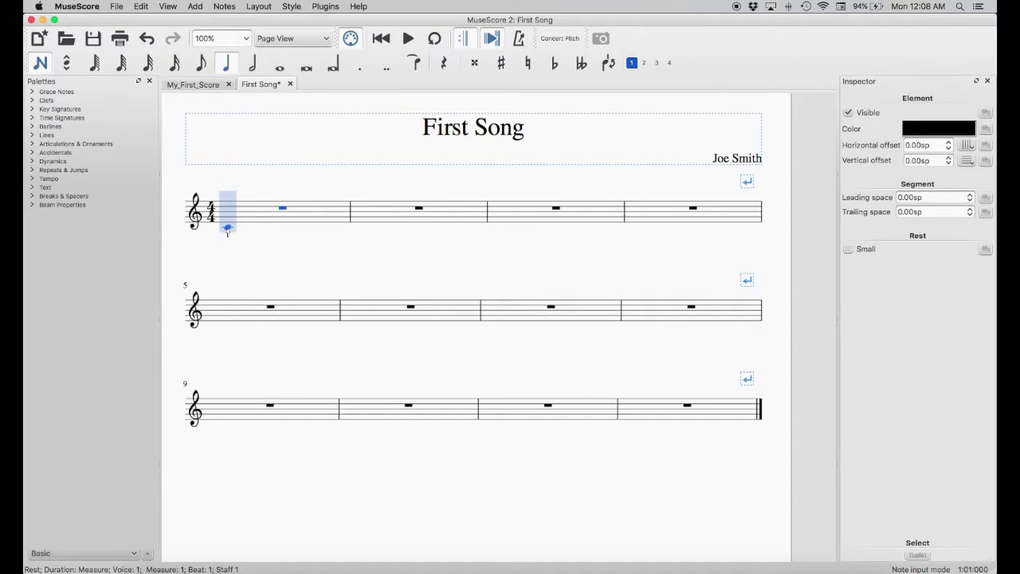
left_click(228, 229)
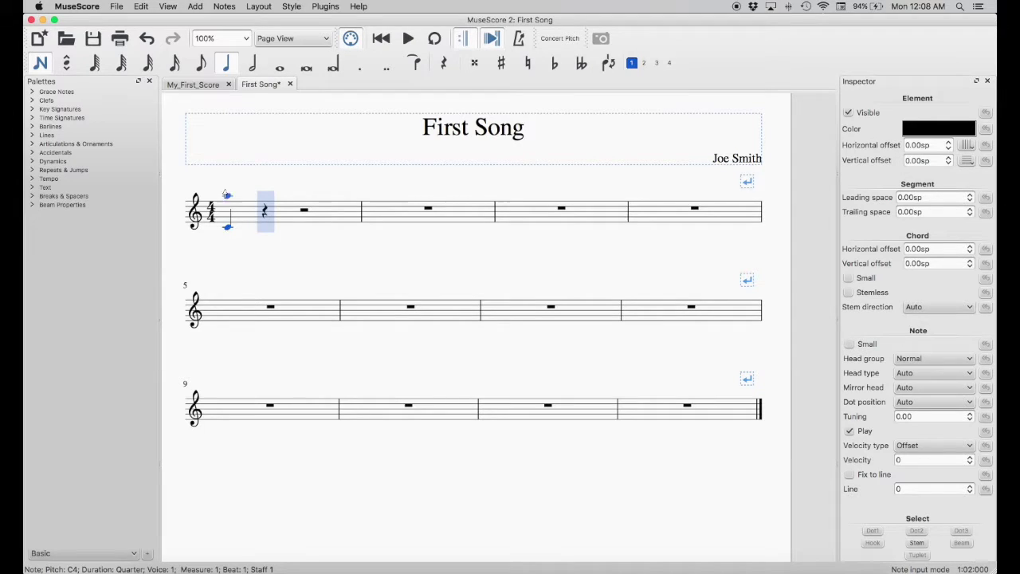
left_click(252, 67)
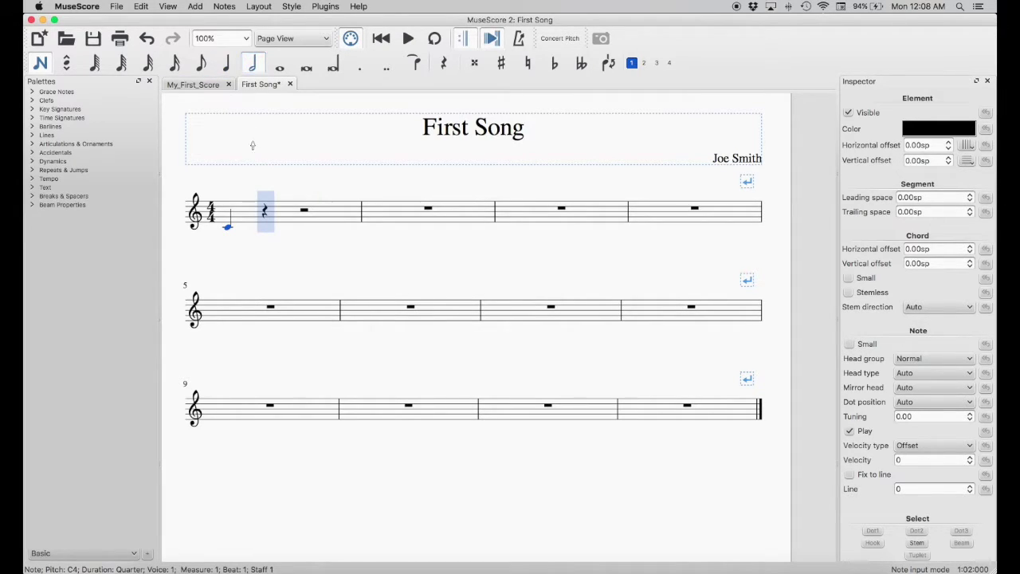
left_click(266, 223)
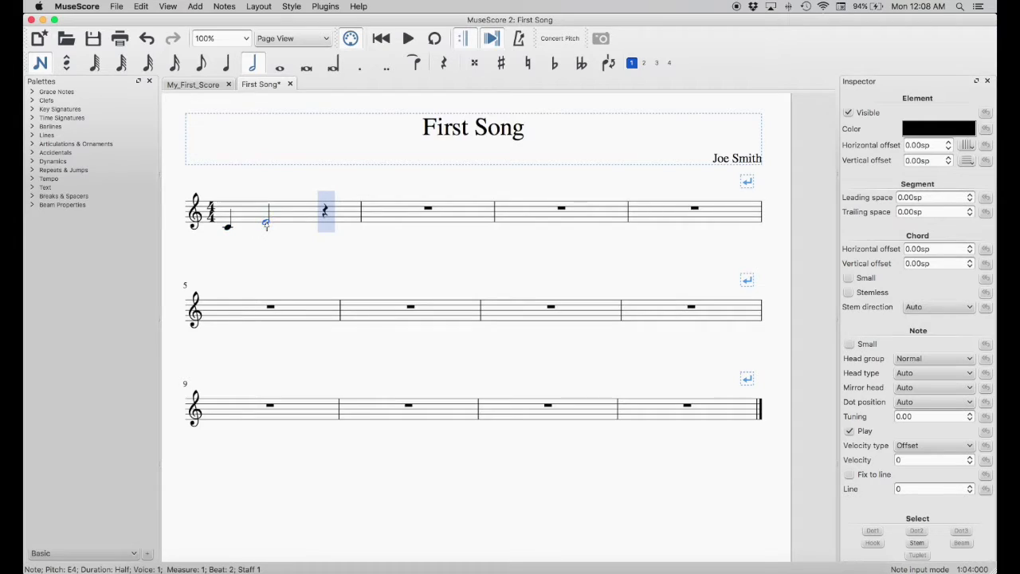
left_click(200, 67)
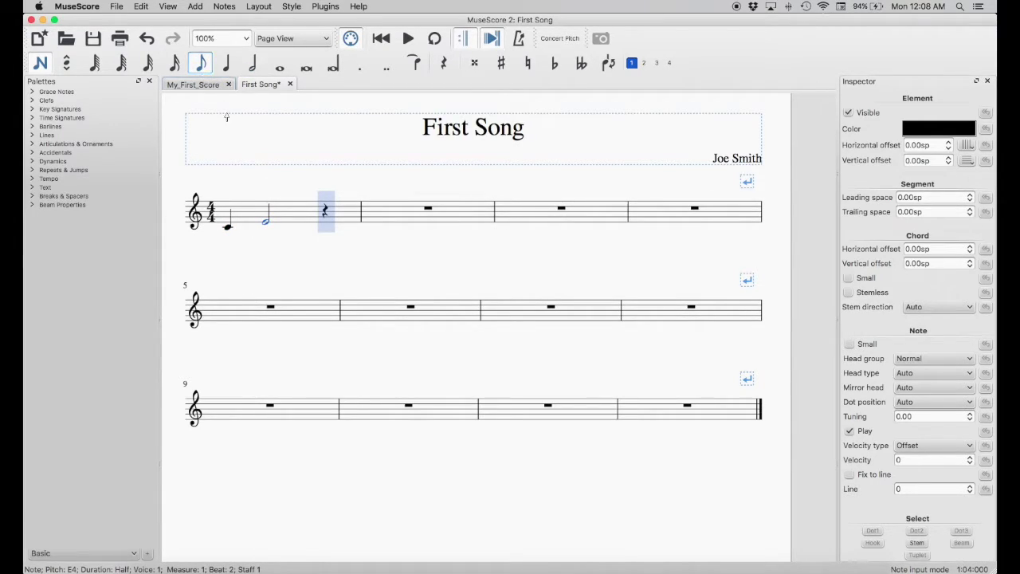
left_click(327, 223)
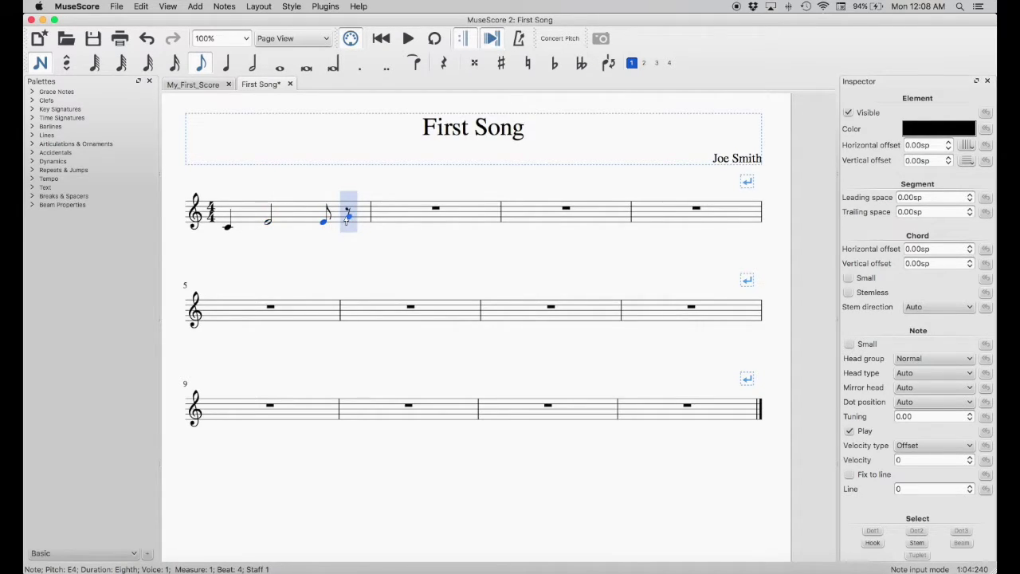
left_click(348, 216)
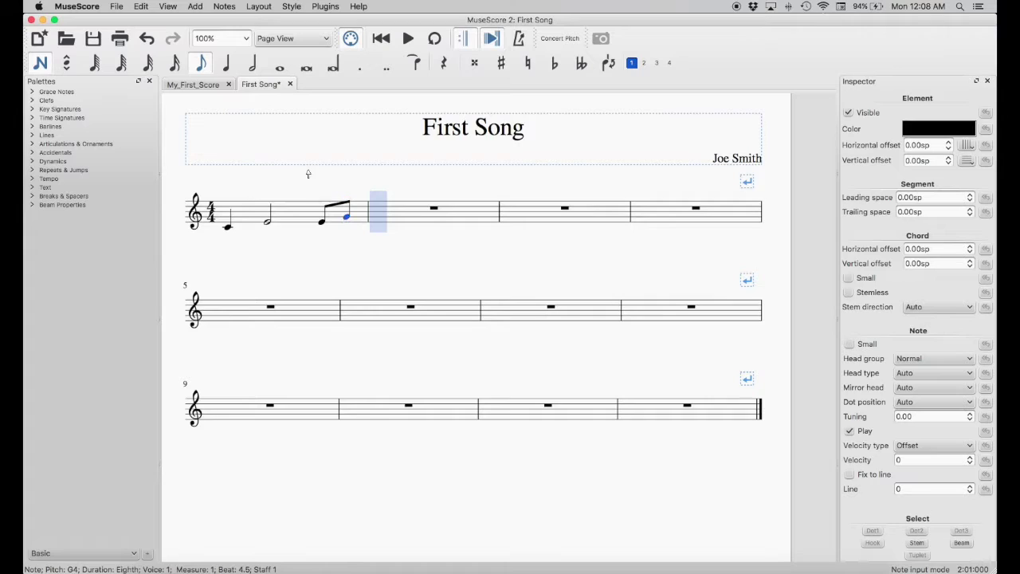
Fill measure 2 with quarter notes F4 and E5 and a half note C5
left_click(227, 63)
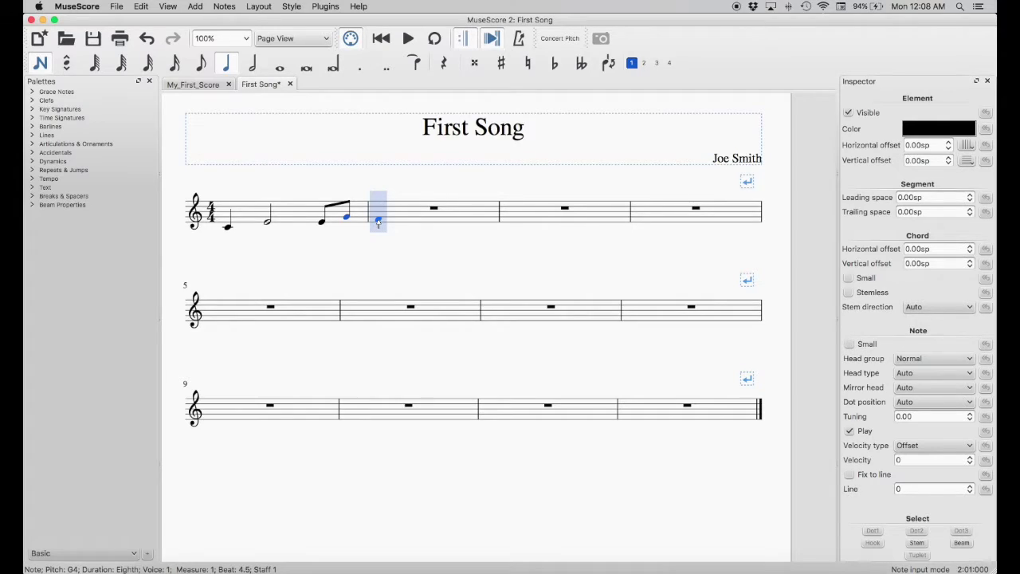
left_click(377, 222)
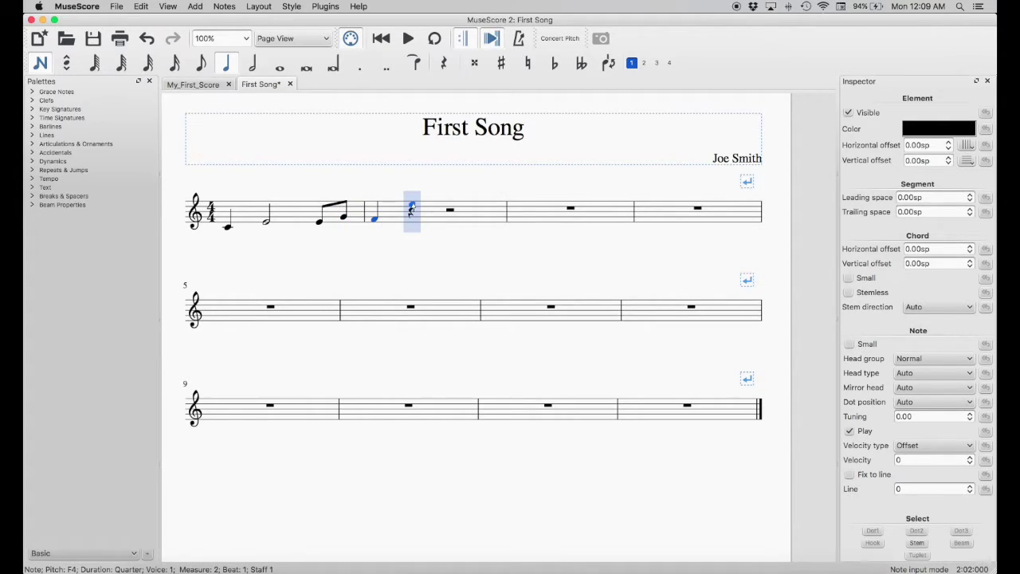
left_click(411, 207)
key("6")
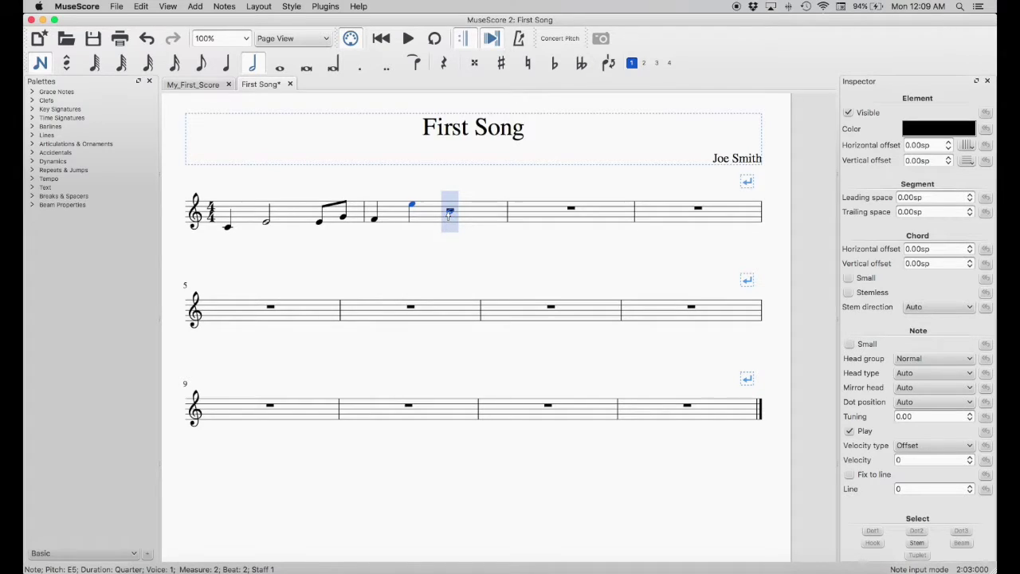
left_click(450, 211)
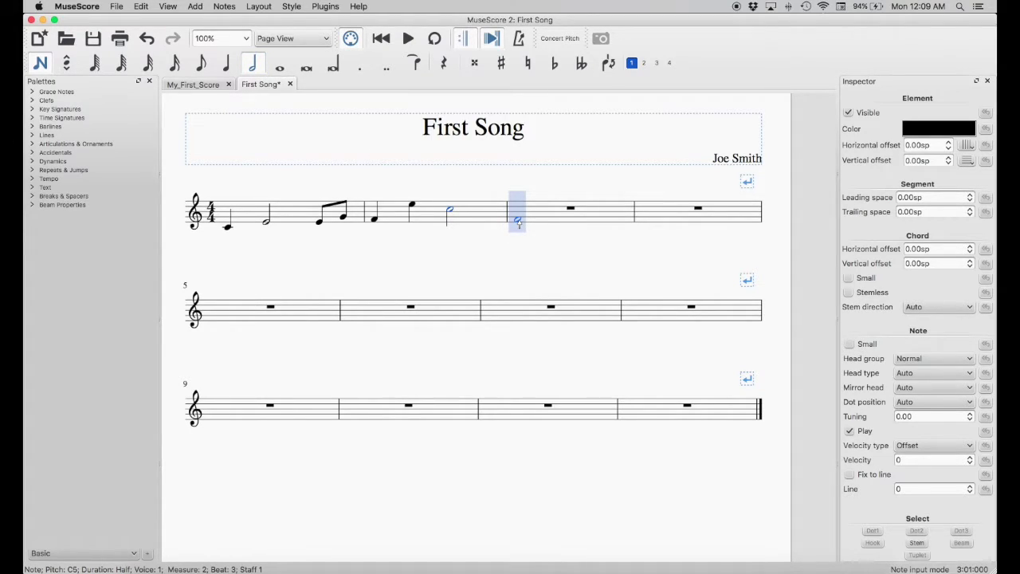
Fill measure 3 with a half note G4 and quarter notes B4 and D5
left_click(518, 218)
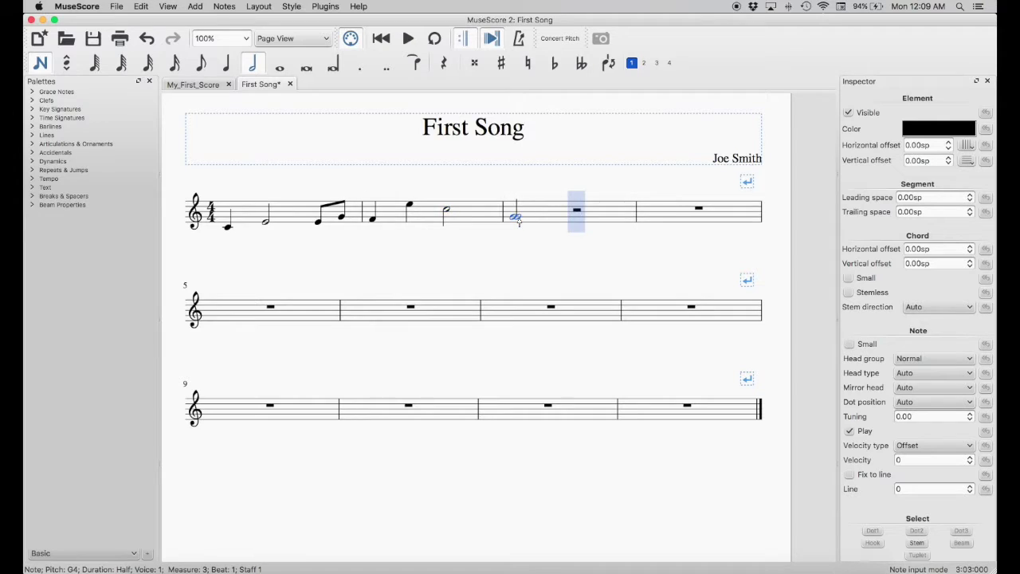
left_click(228, 64)
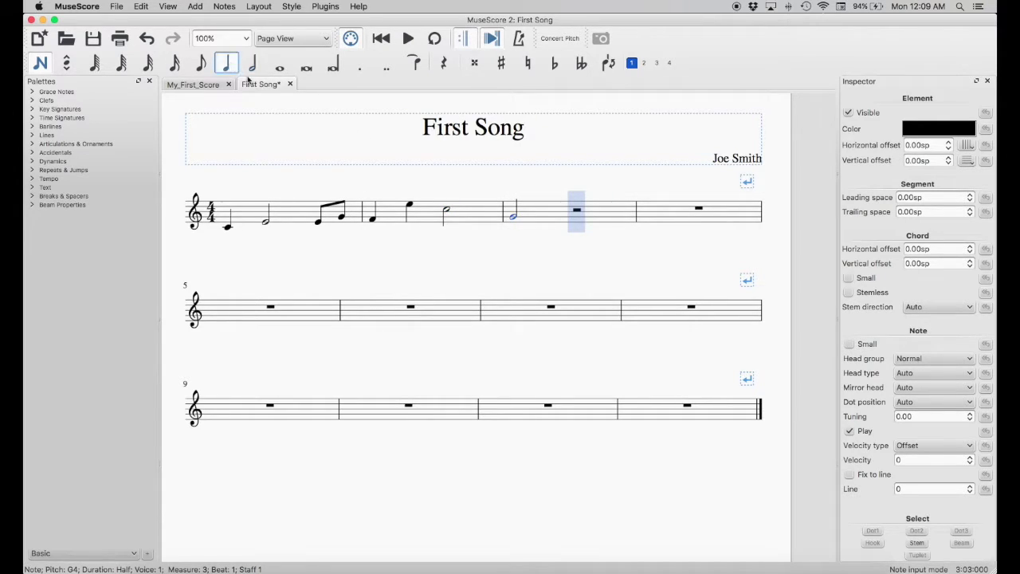
left_click(576, 214)
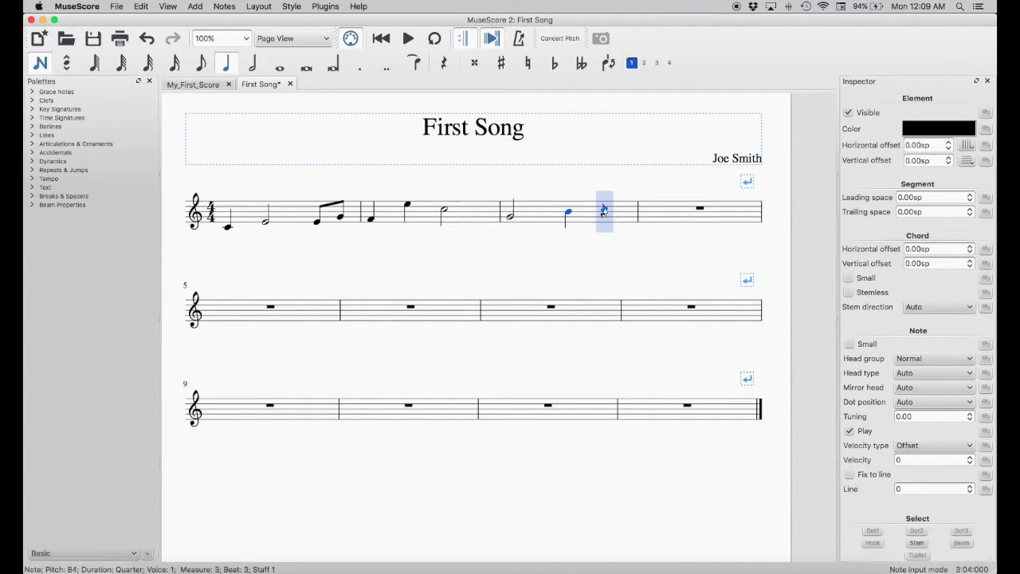
left_click(605, 209)
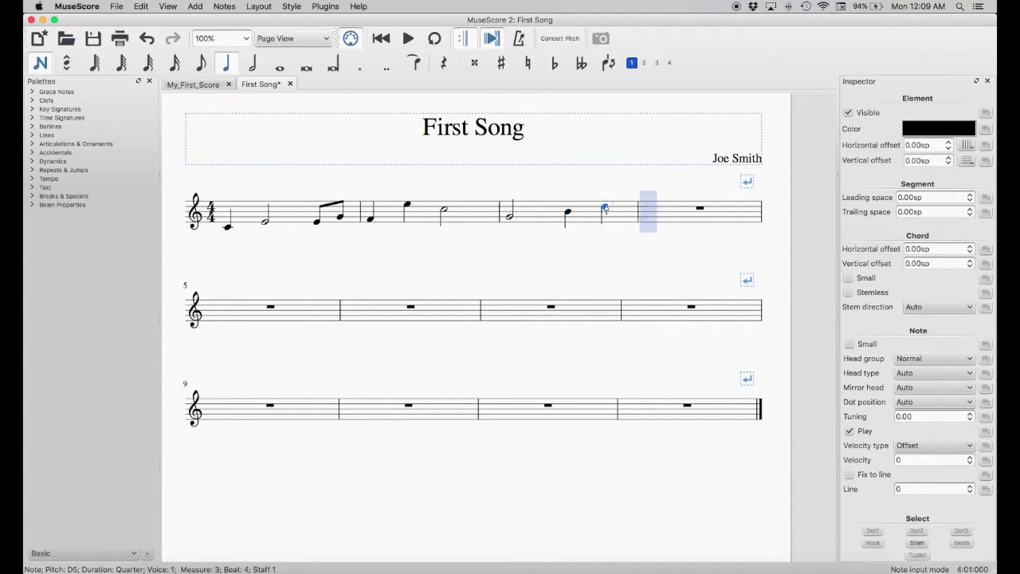
Fill measure 4 with quarter notes E4 and B4 and a half note G4
left_click(648, 225)
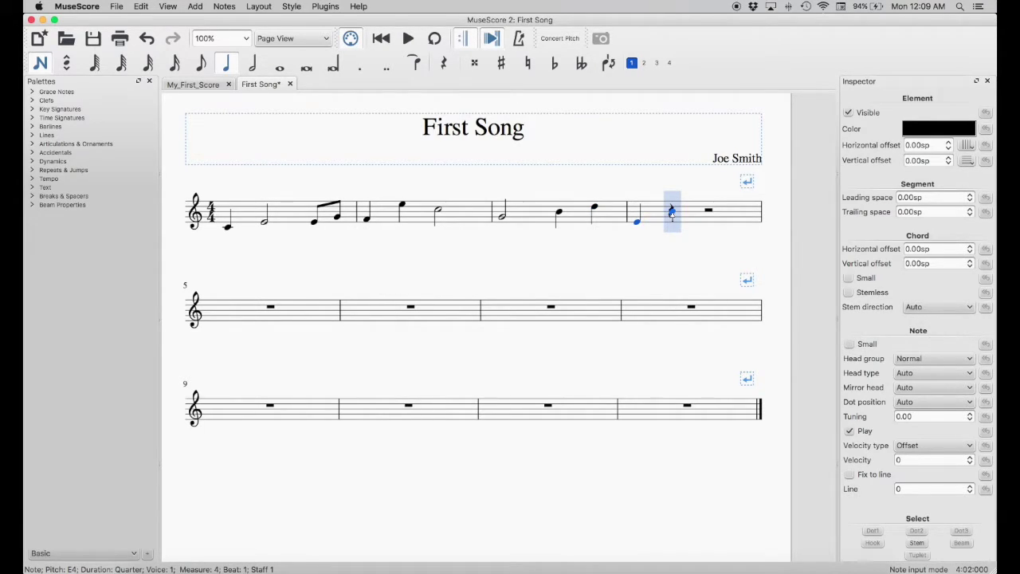
left_click(671, 212)
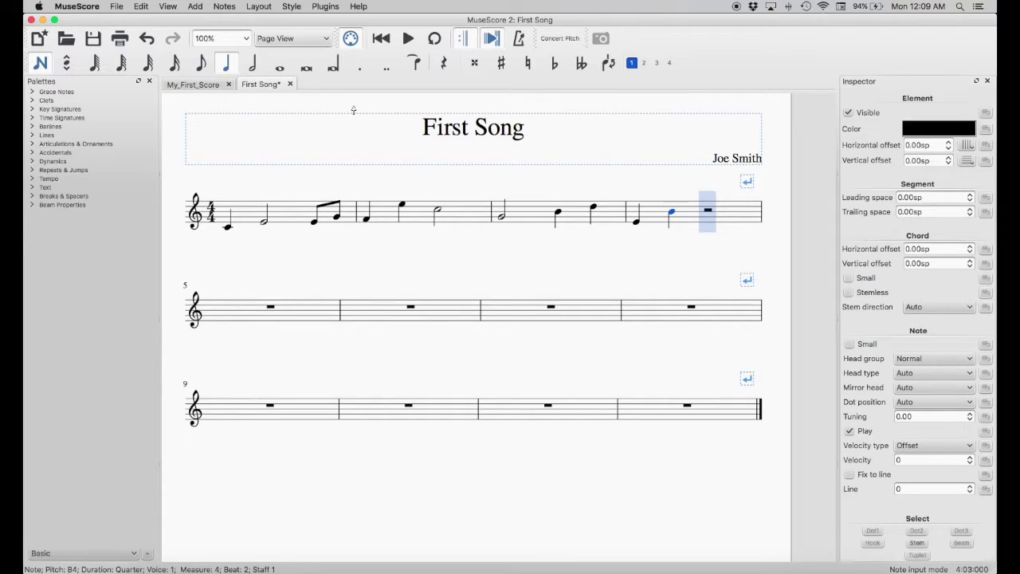
left_click(252, 63)
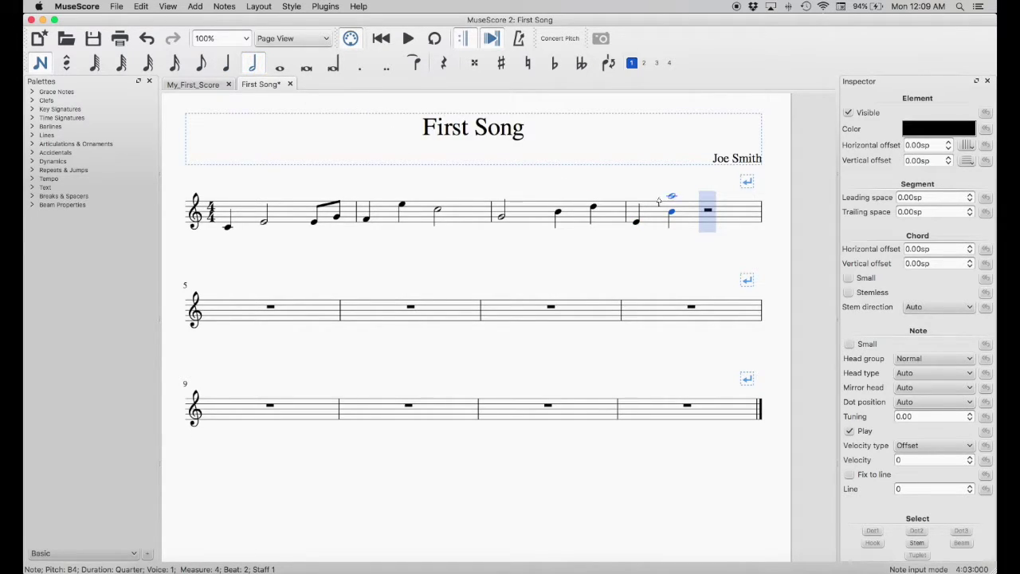
left_click(708, 217)
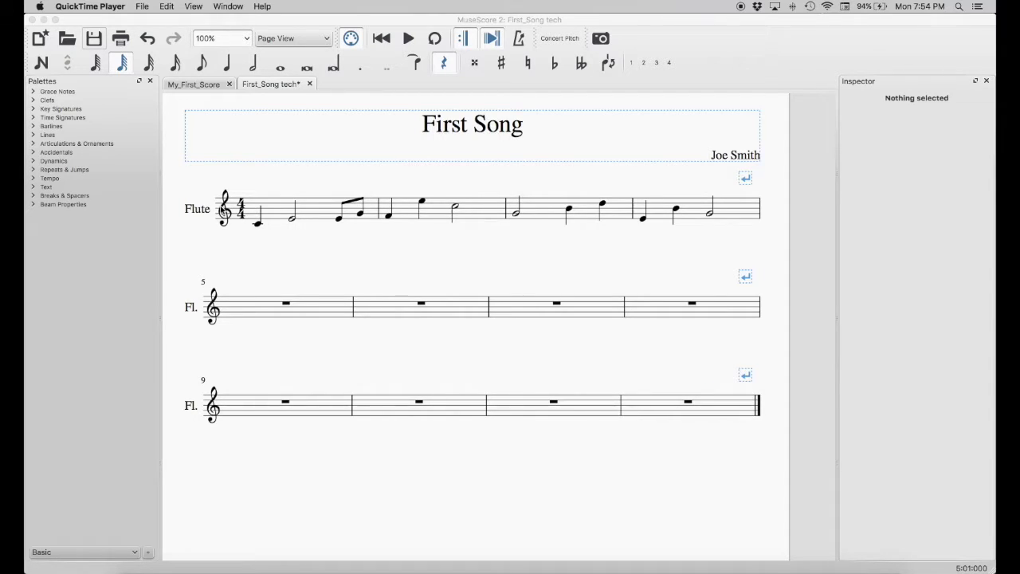
Display the on-screen keyboard below the second system and return focus to the First_Song tech score
scroll(221, 208, "down", 2)
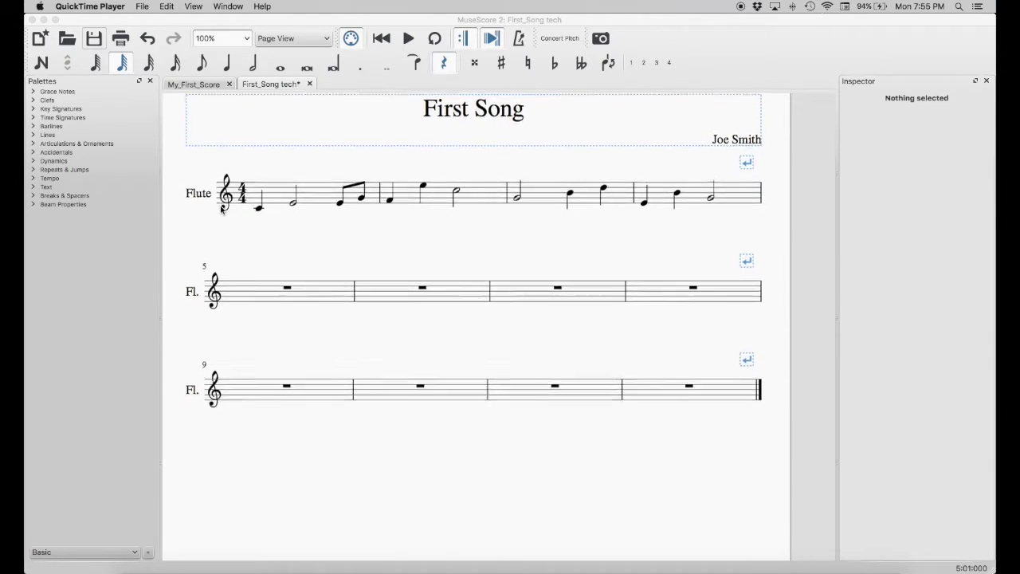
scroll(222, 208, "down", 2)
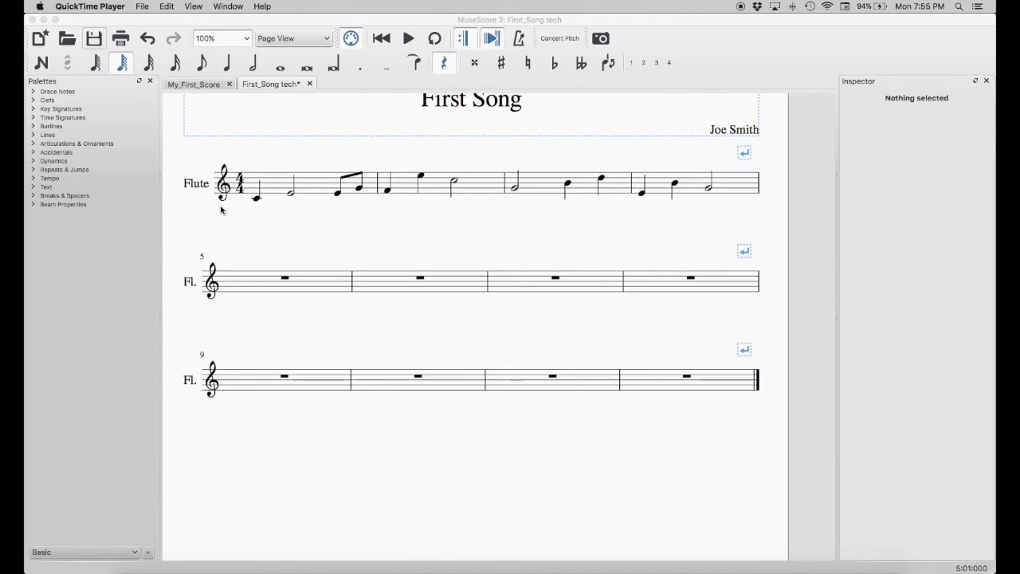
left_click(858, 569)
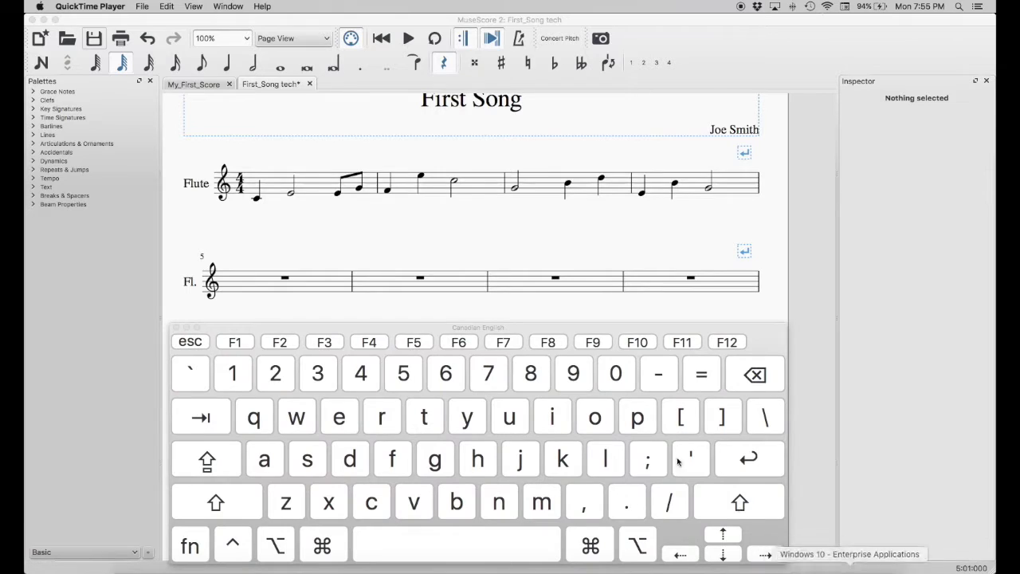
scroll(502, 248, "down", 3)
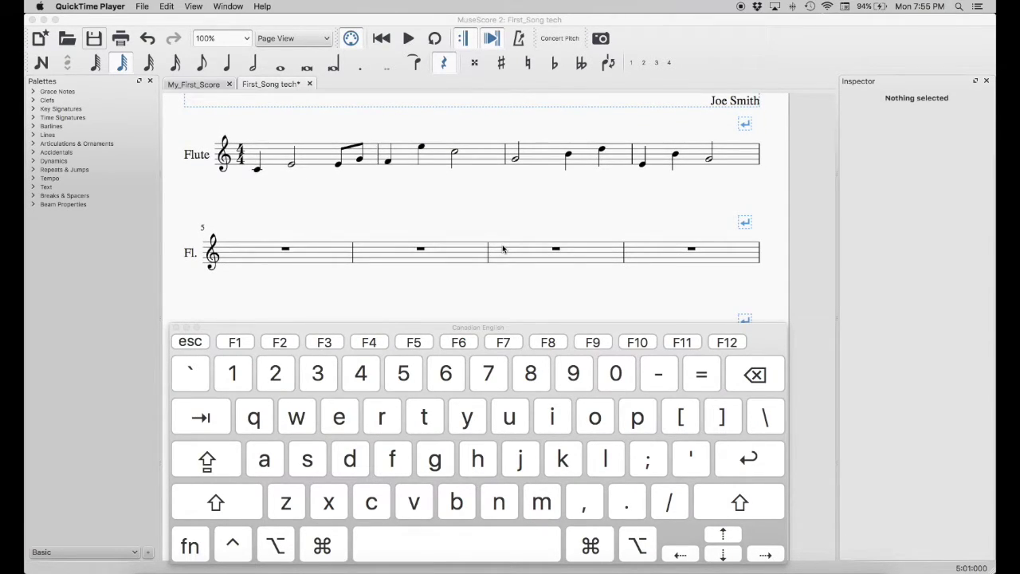
left_click(206, 215)
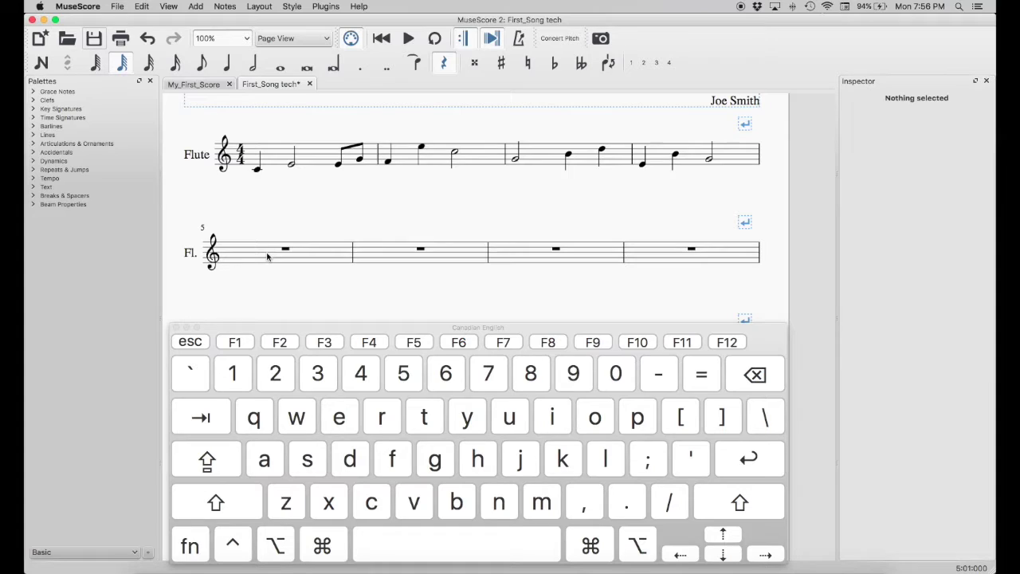
Fill measure 5 with quarter notes B4 and G4 and a half note C5
key("5")
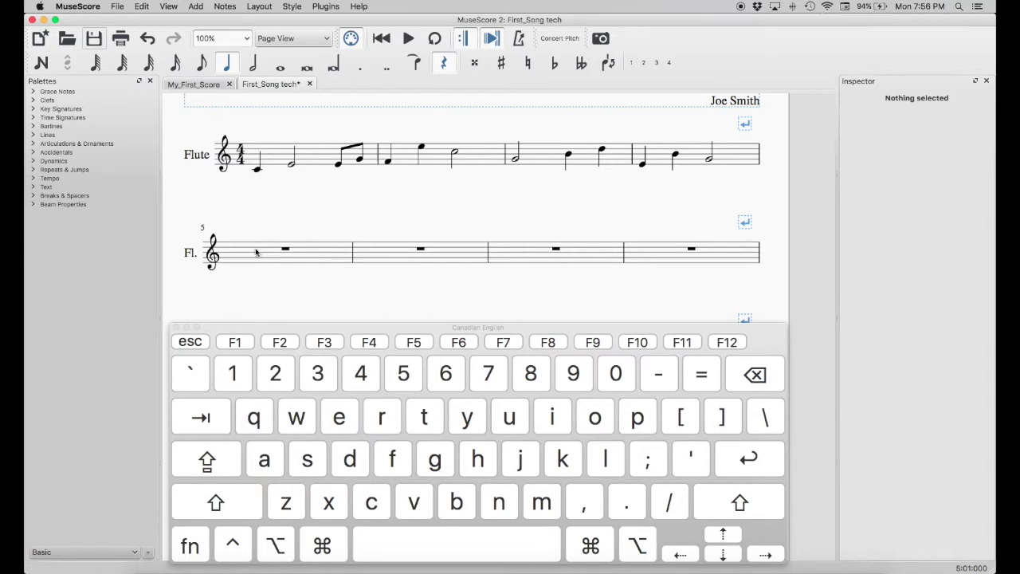
left_click(256, 252)
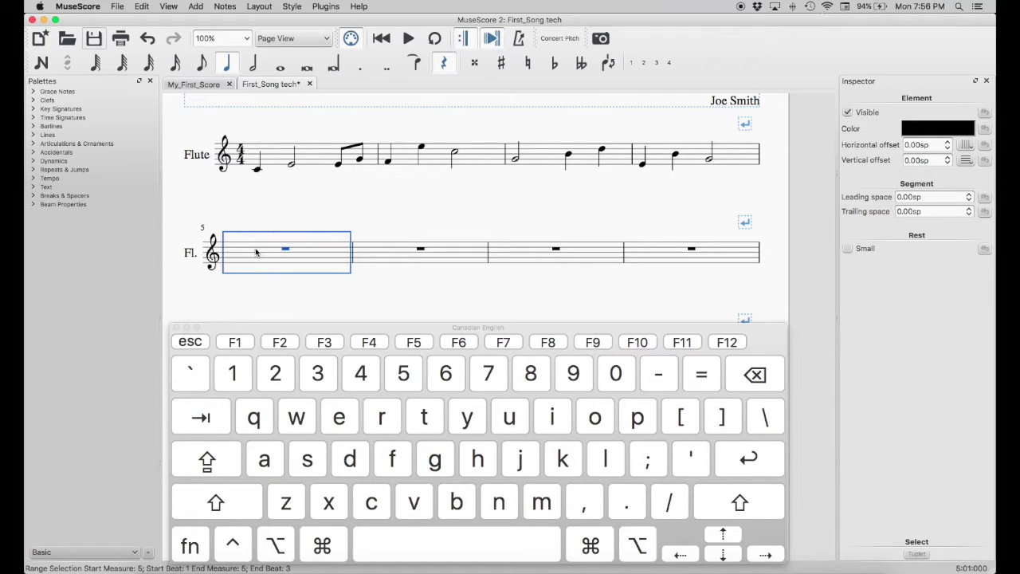
key("n")
key("b")
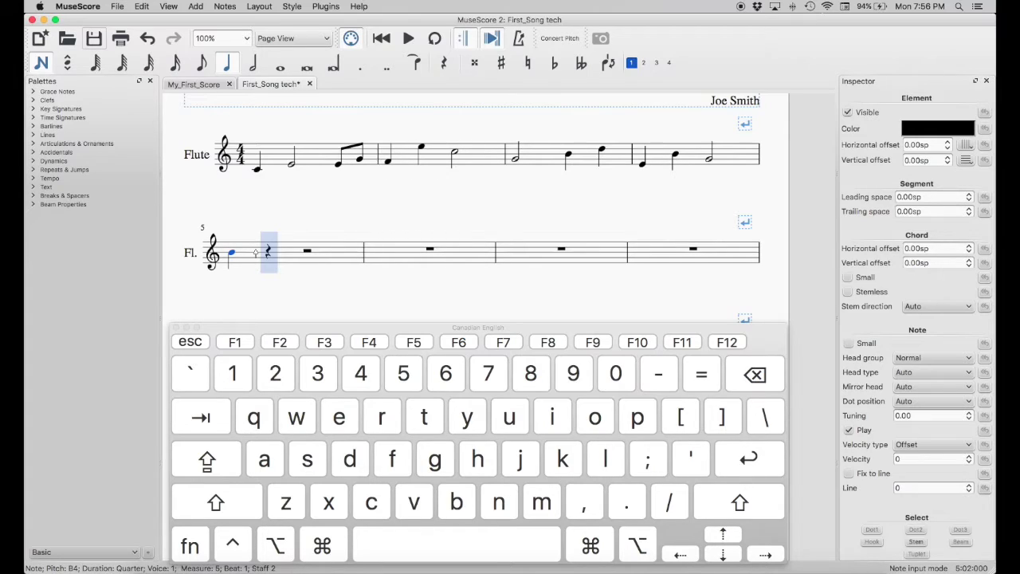
key("g")
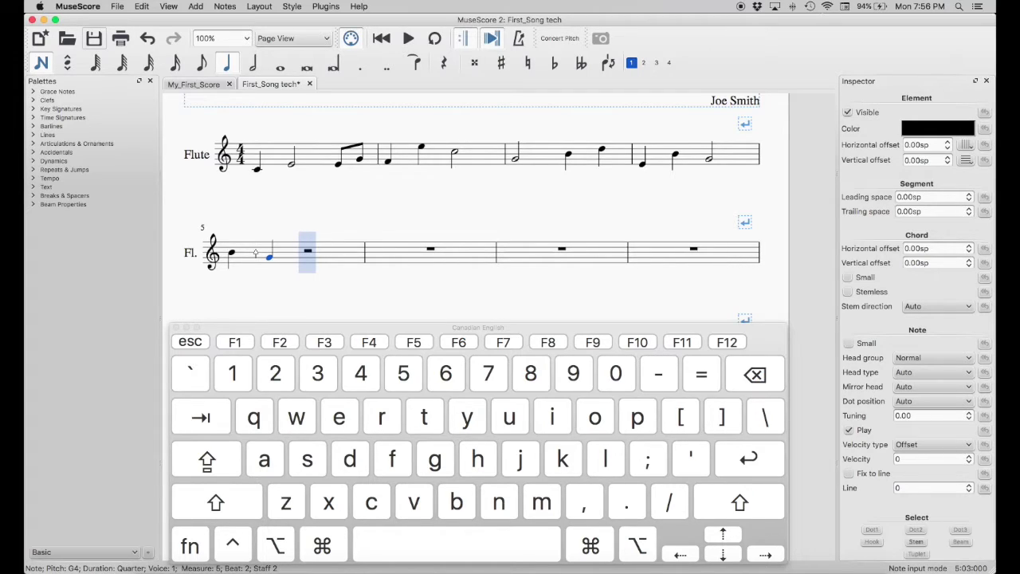
key("6")
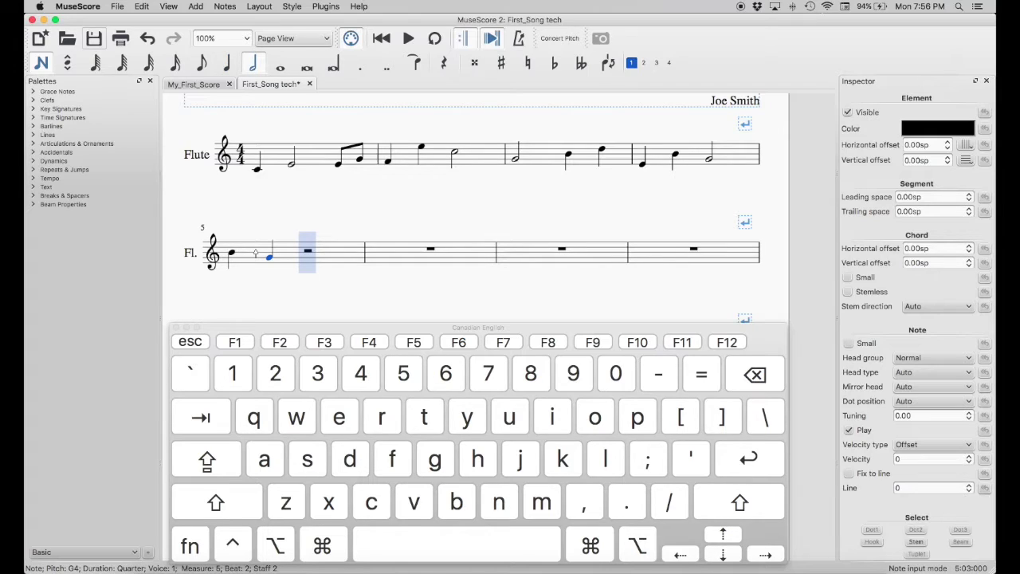
key("c")
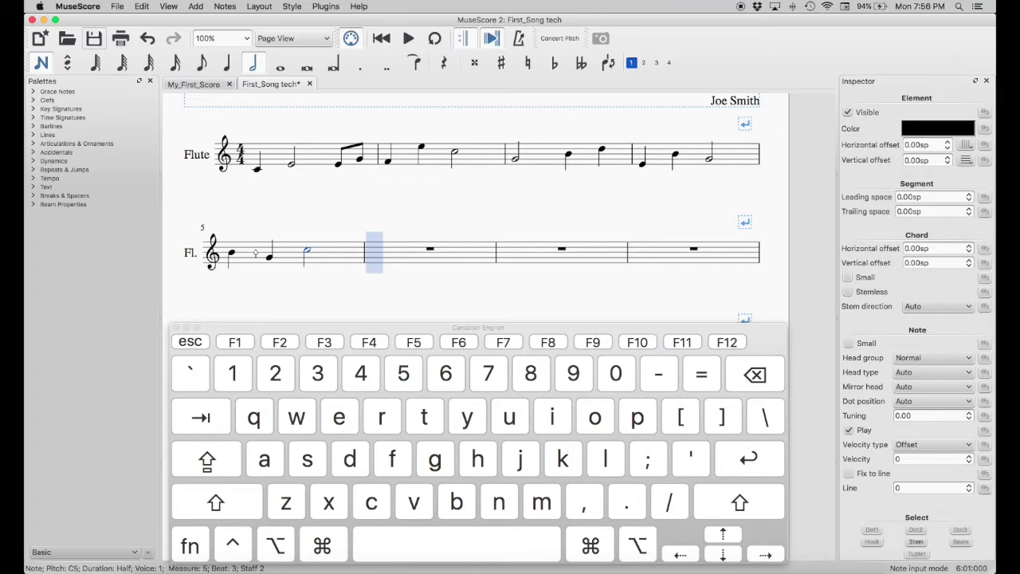
Fill measure 6 with two eighth notes F5, a quarter note C5 and a half note E5
key("4")
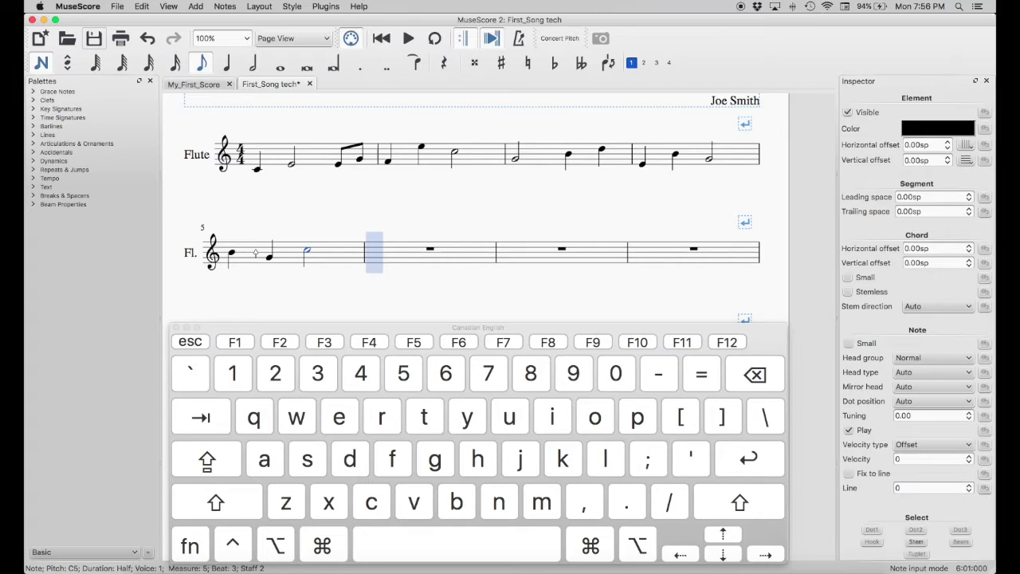
key("f")
key("f")
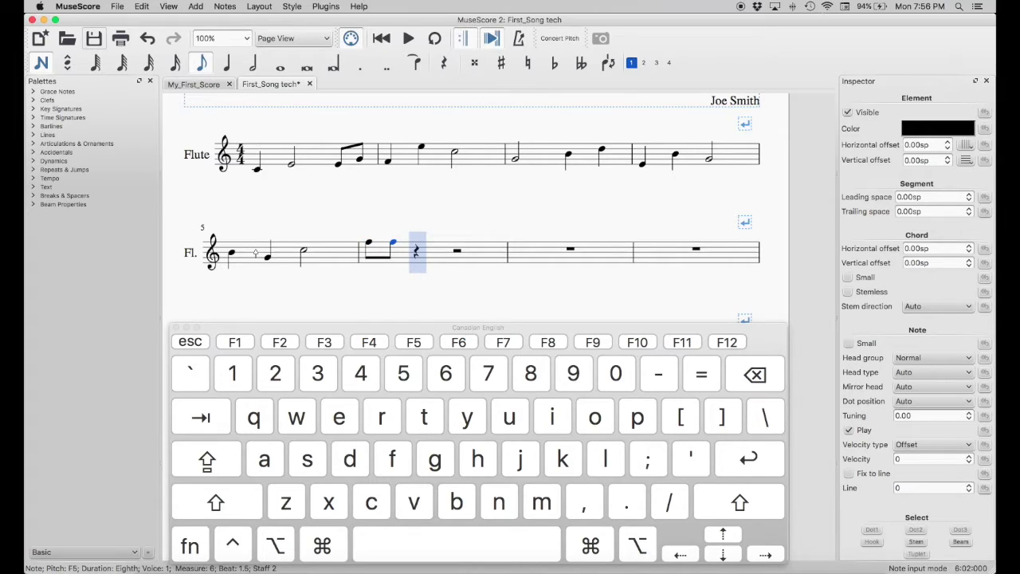
key("5")
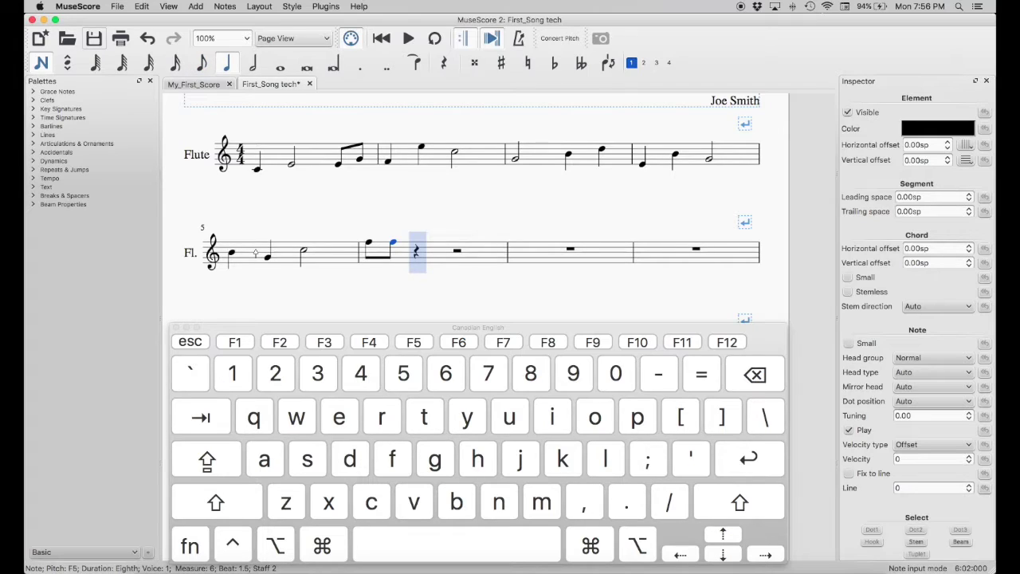
key("c")
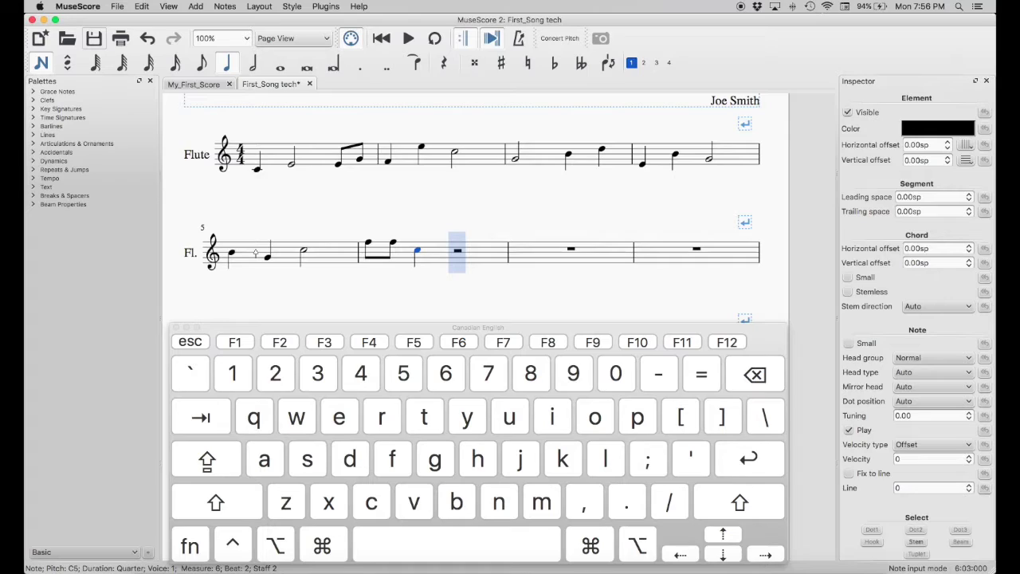
key("6")
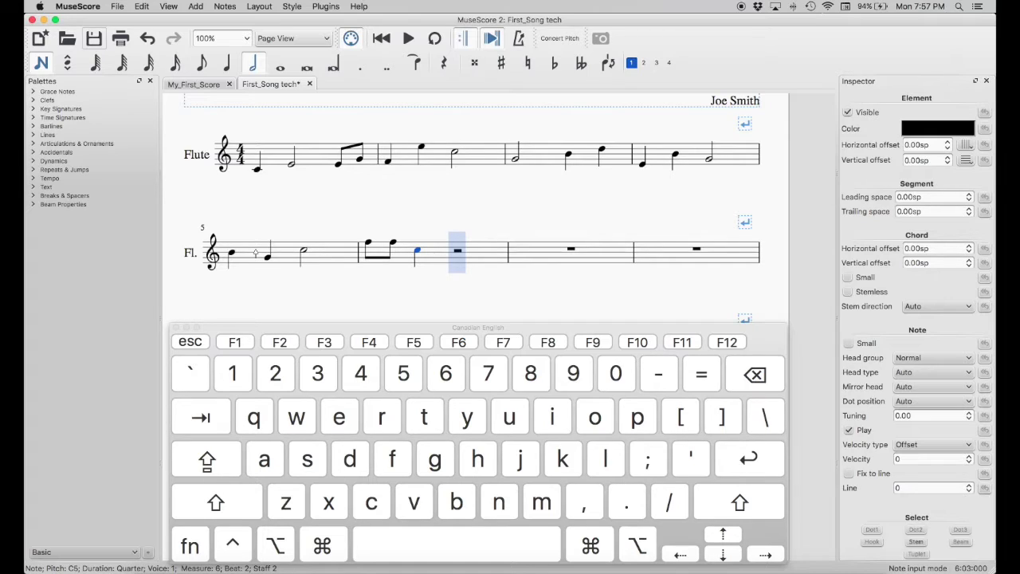
key("e")
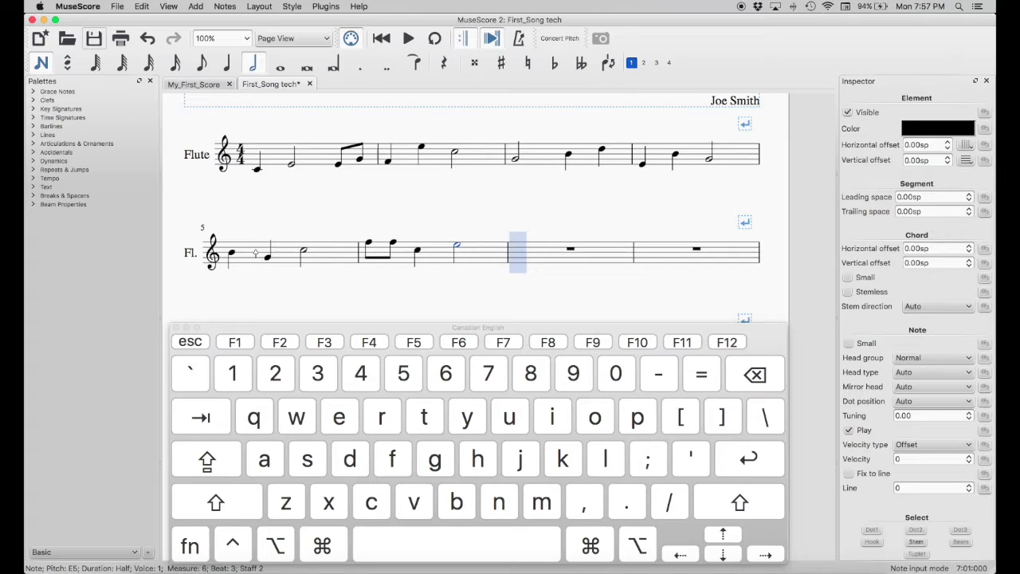
Enter quarter notes D5 and G on the first two beats of measure 7, lowering the G an octave to G4
key("5")
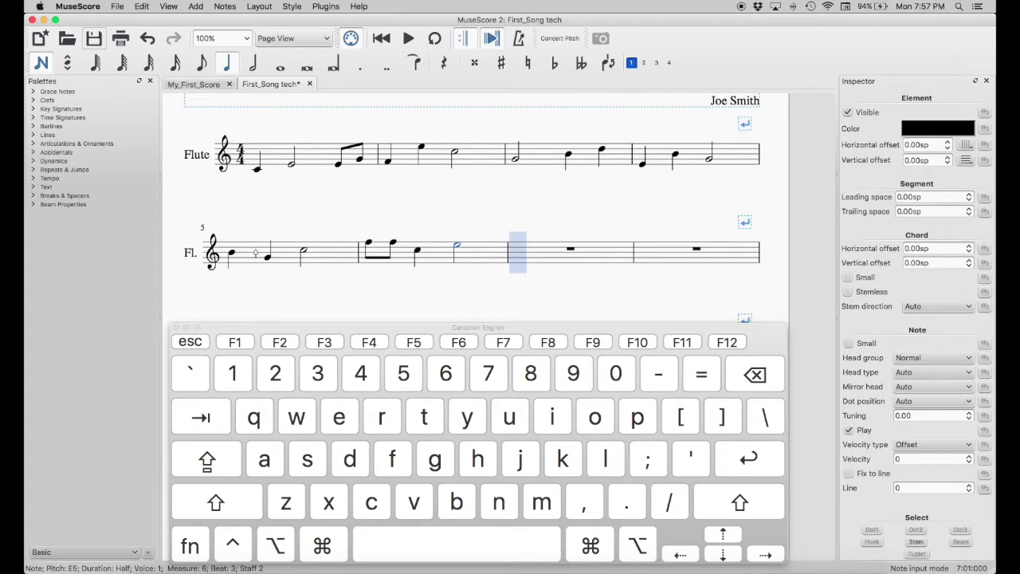
key("d")
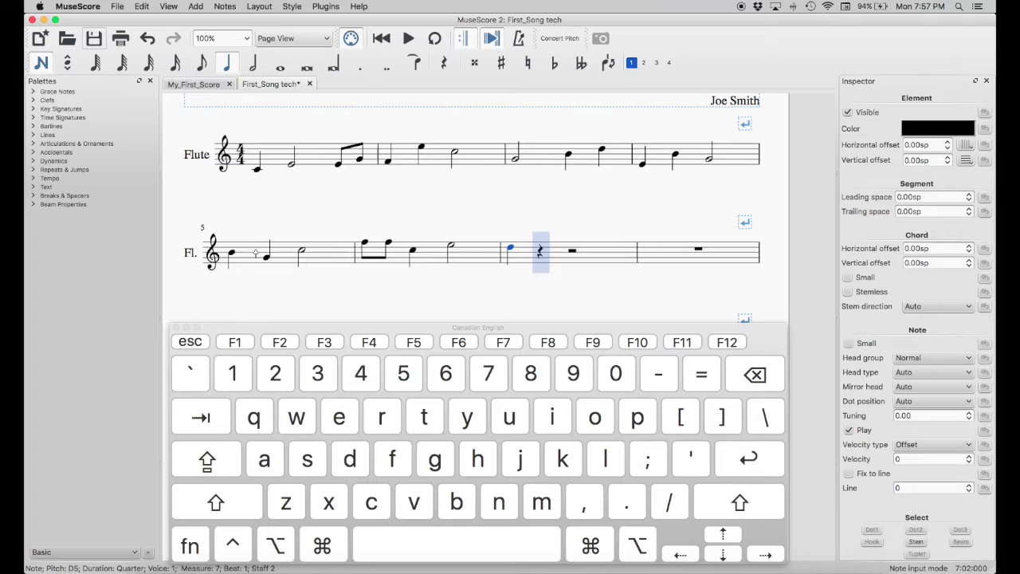
key("g")
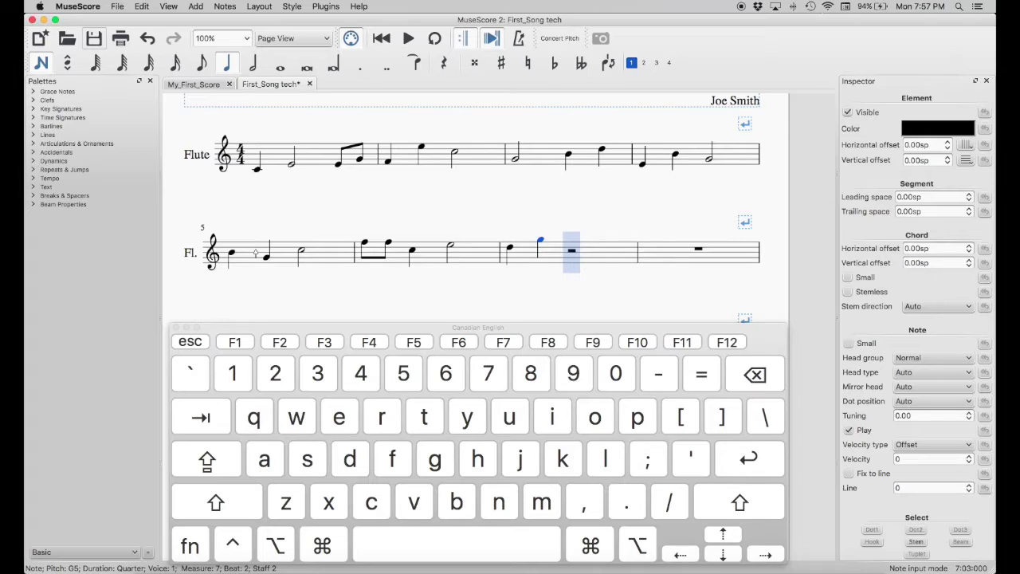
key("super")
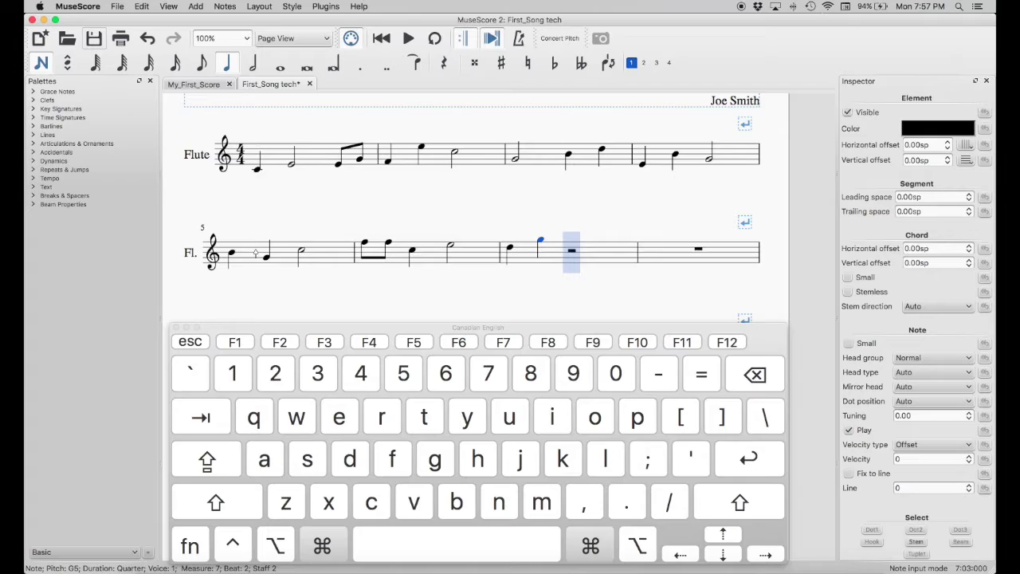
key("super+Down")
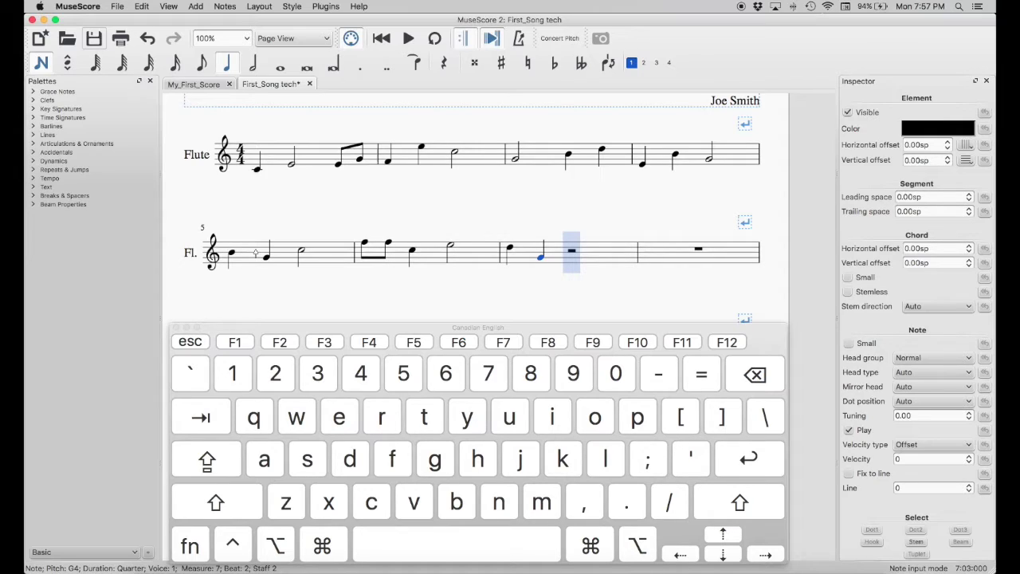
Complete measure 7 with eighth notes B4 and D5 and a quarter note G, lowered an octave to G4
key("4")
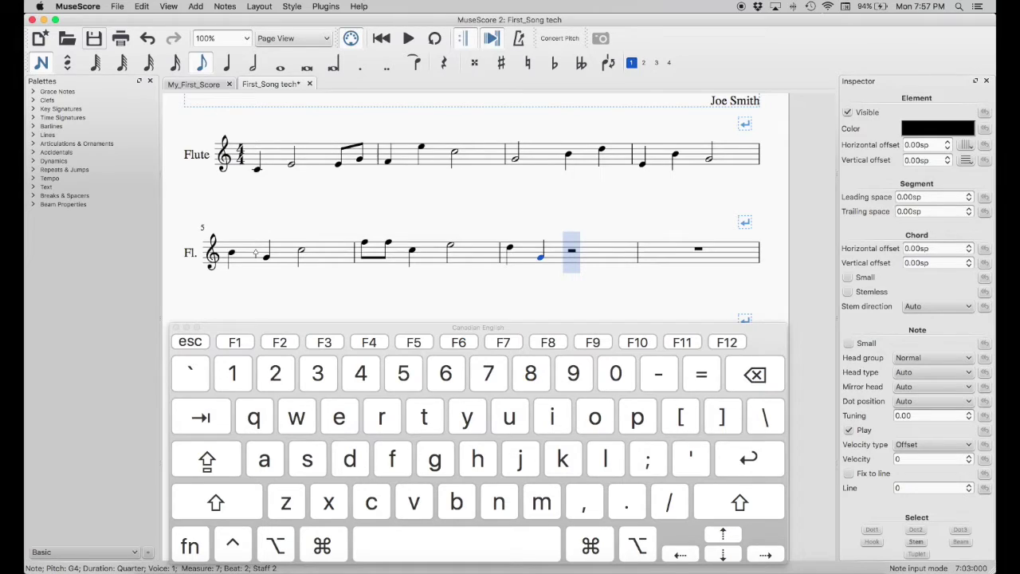
key("b")
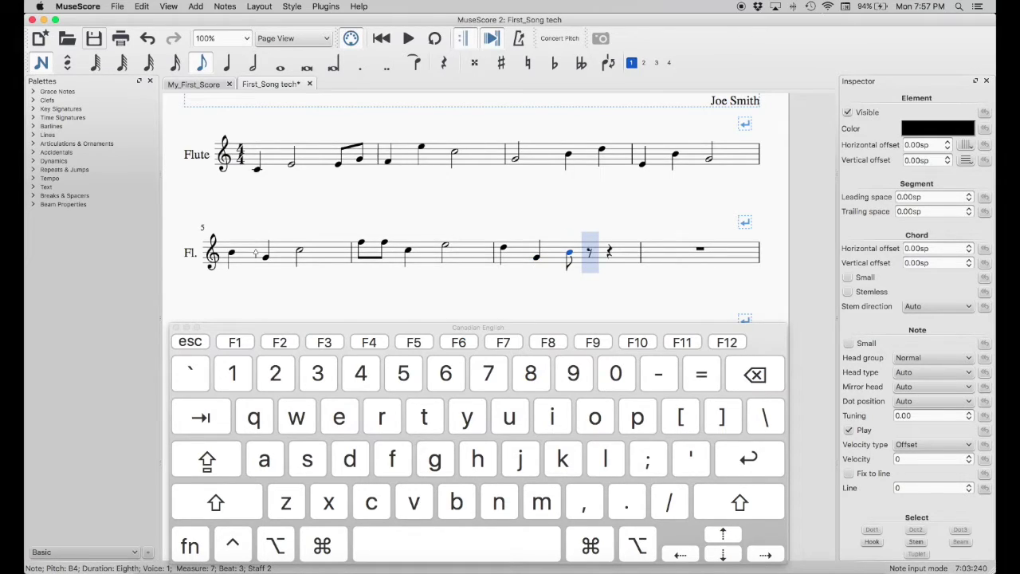
key("d")
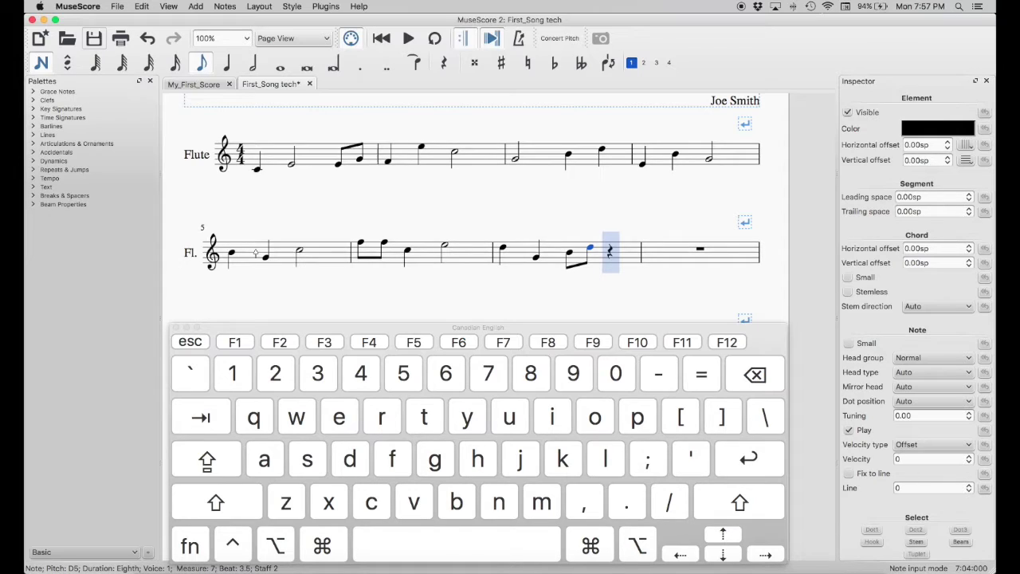
key("5")
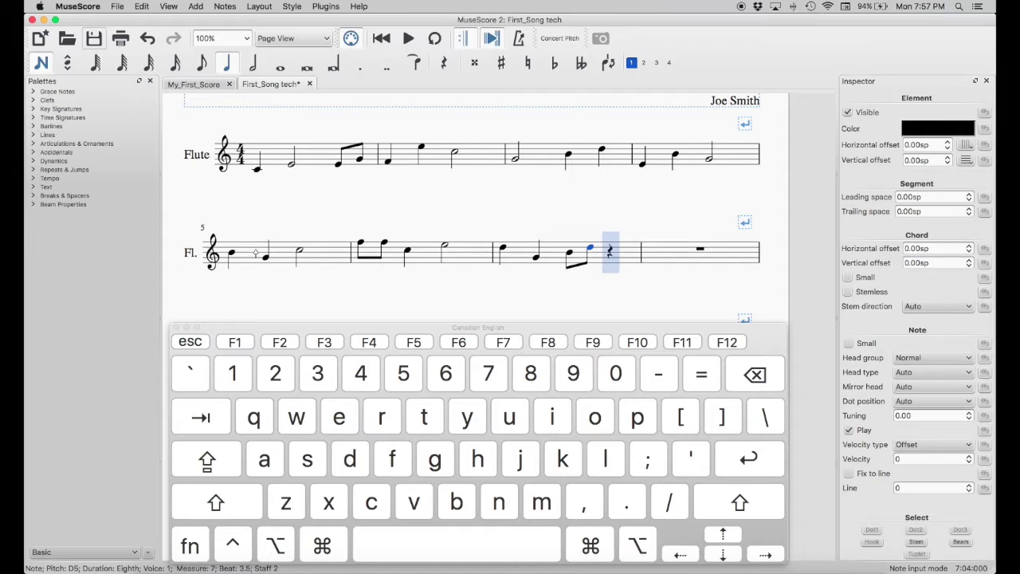
key("g")
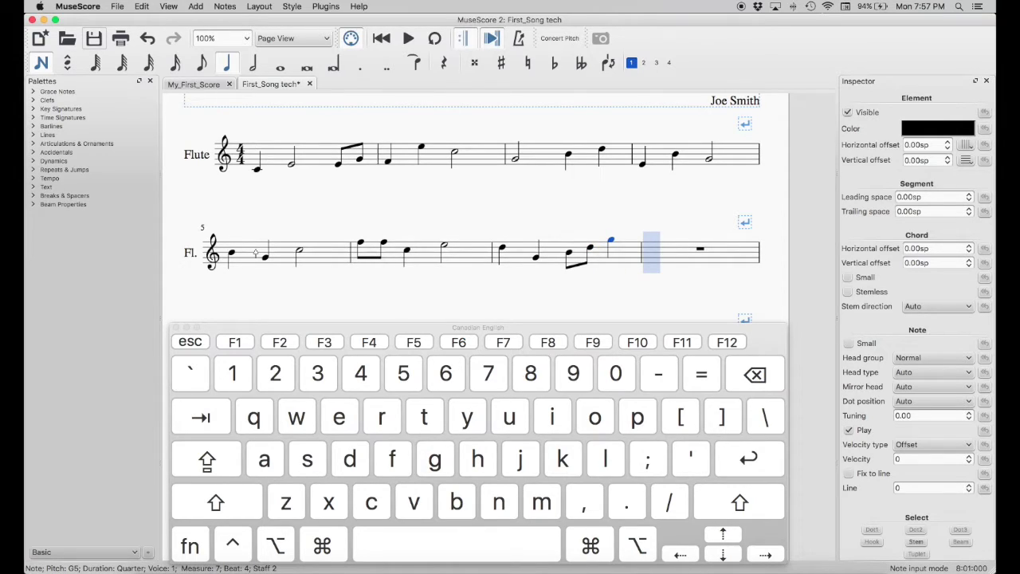
key("super")
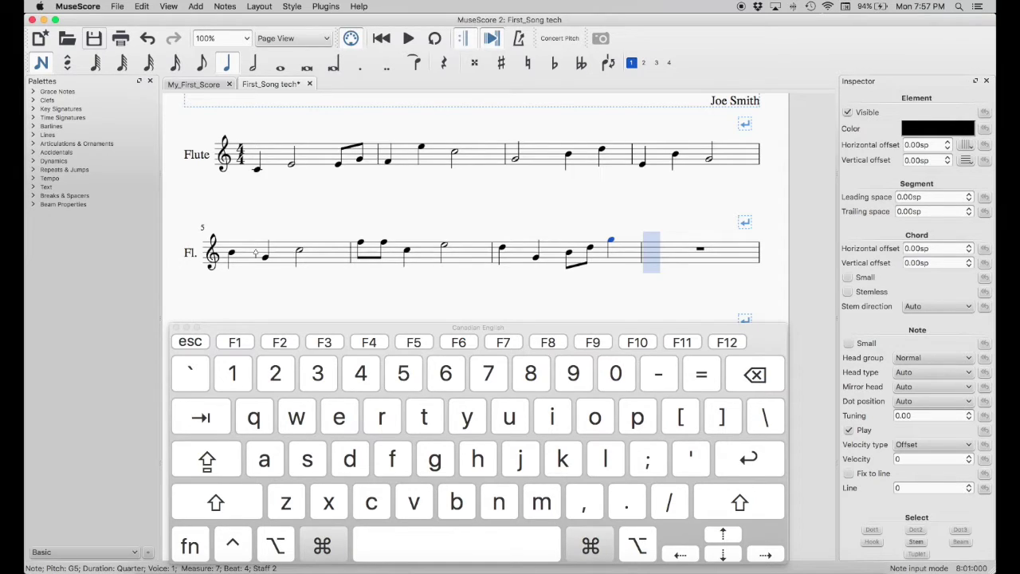
key("super+Down")
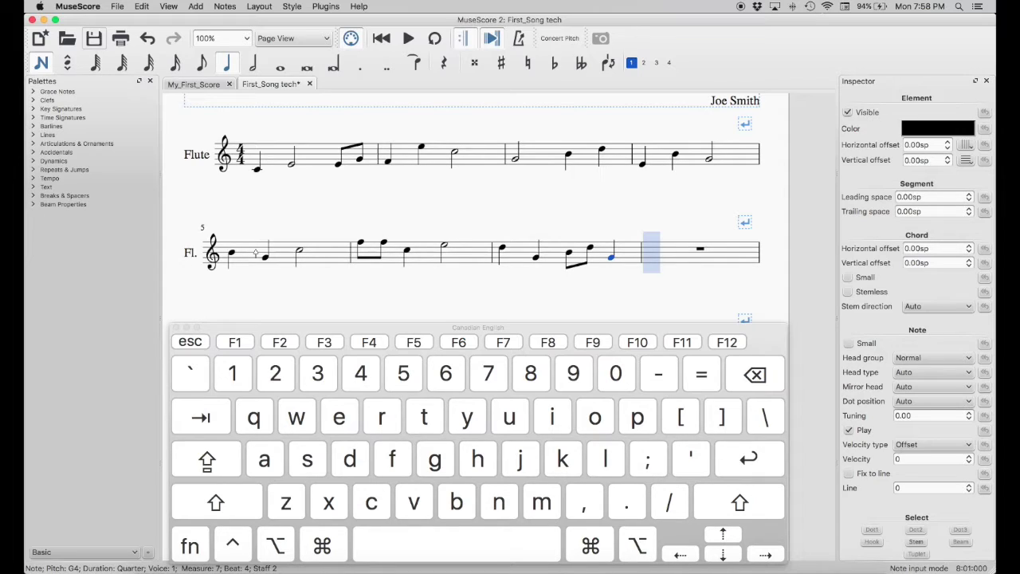
Enter a quarter note C4 and two eighth notes G4 on the first two beats of measure 8, shifting octaves as needed
key("c")
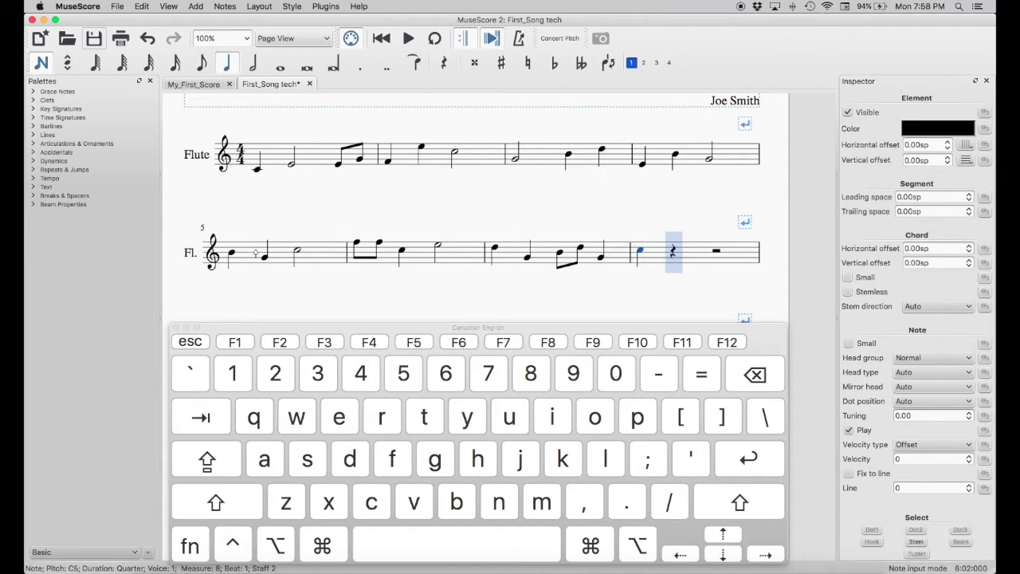
key("super")
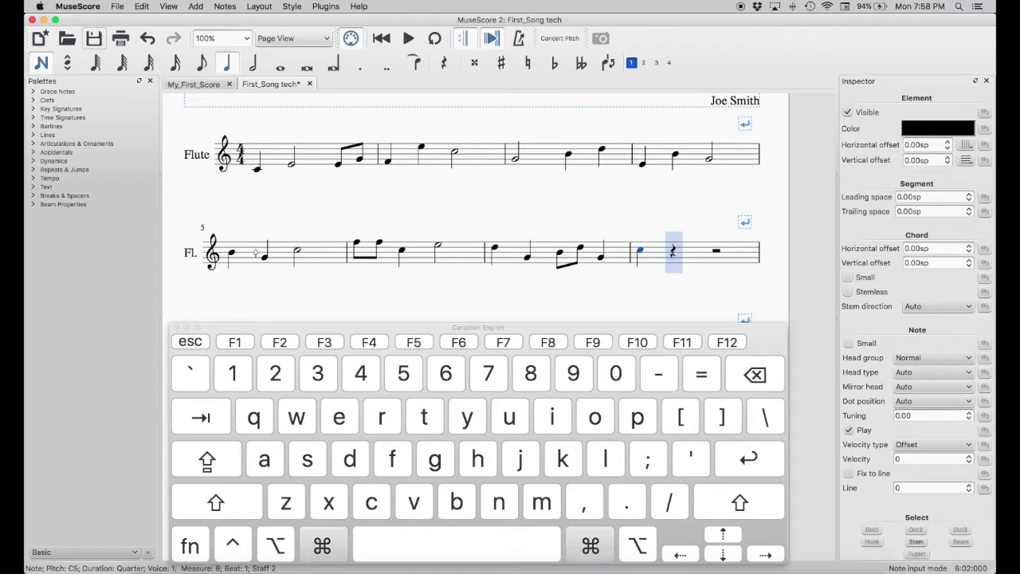
key("super+Down")
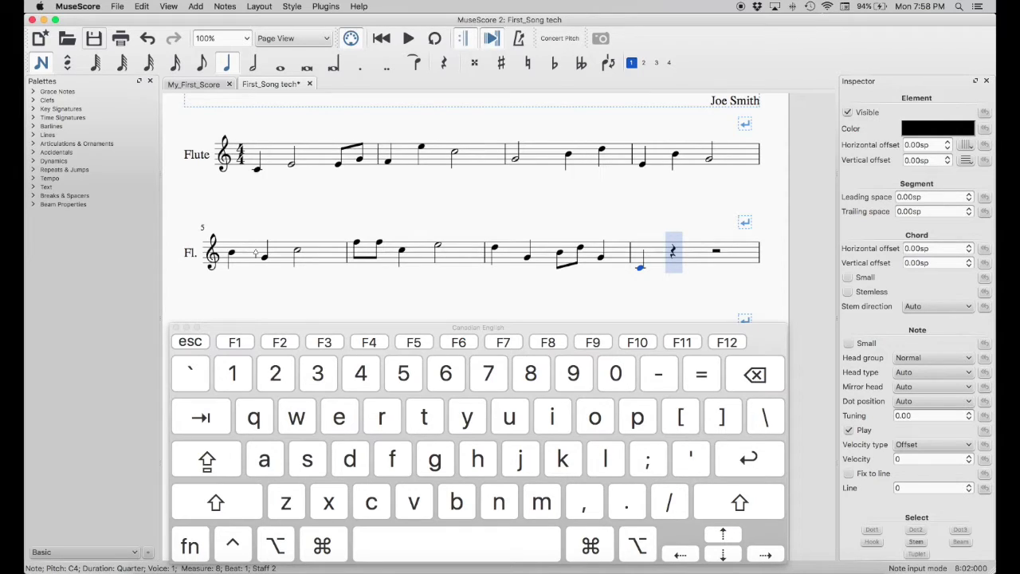
key("4")
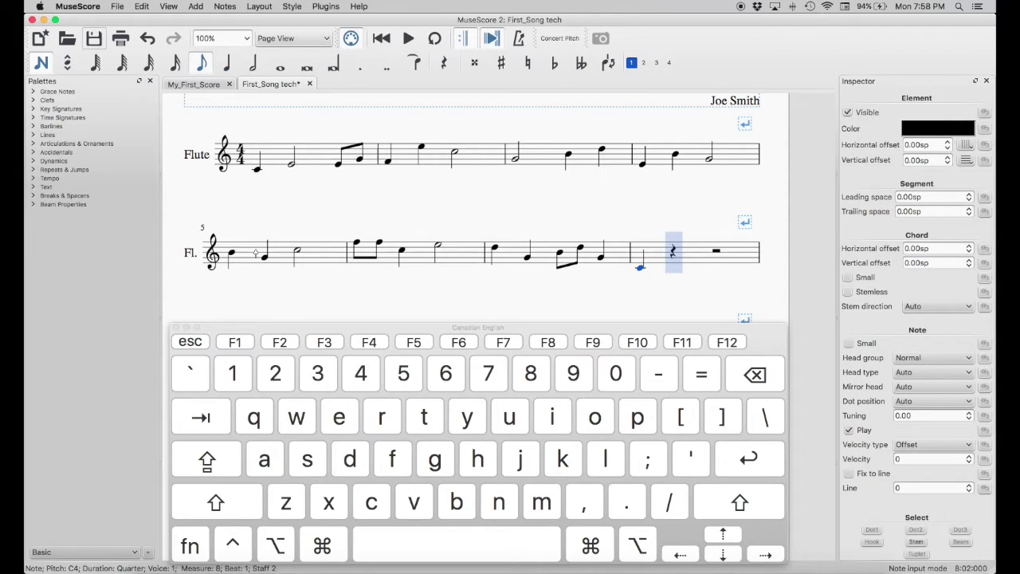
key("g")
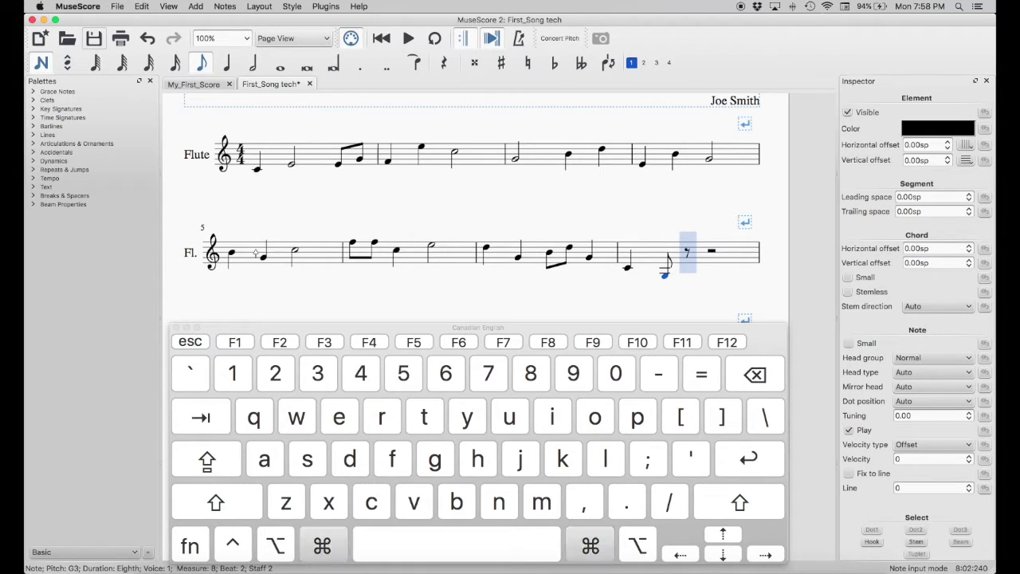
key("super+Up")
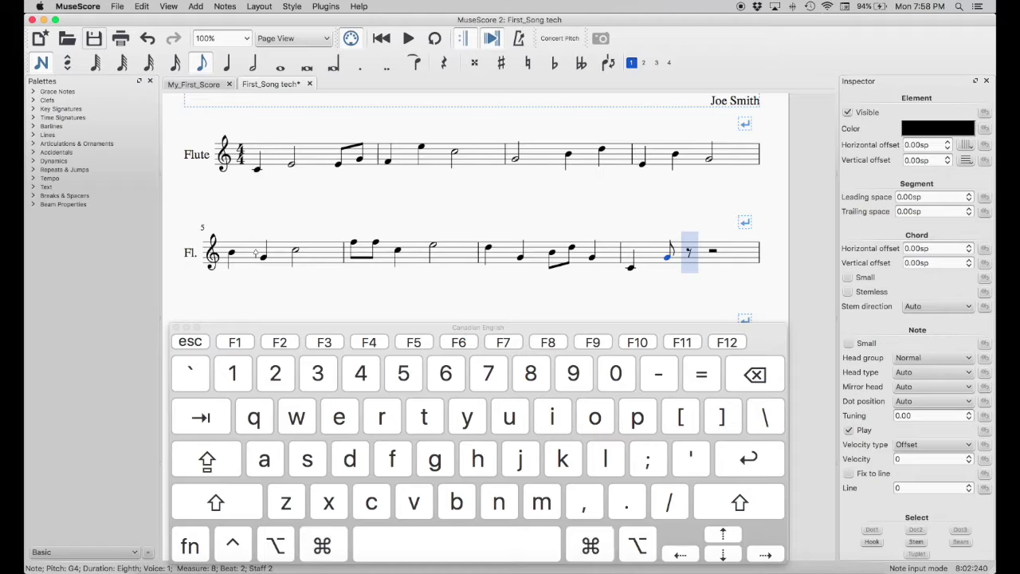
key("g")
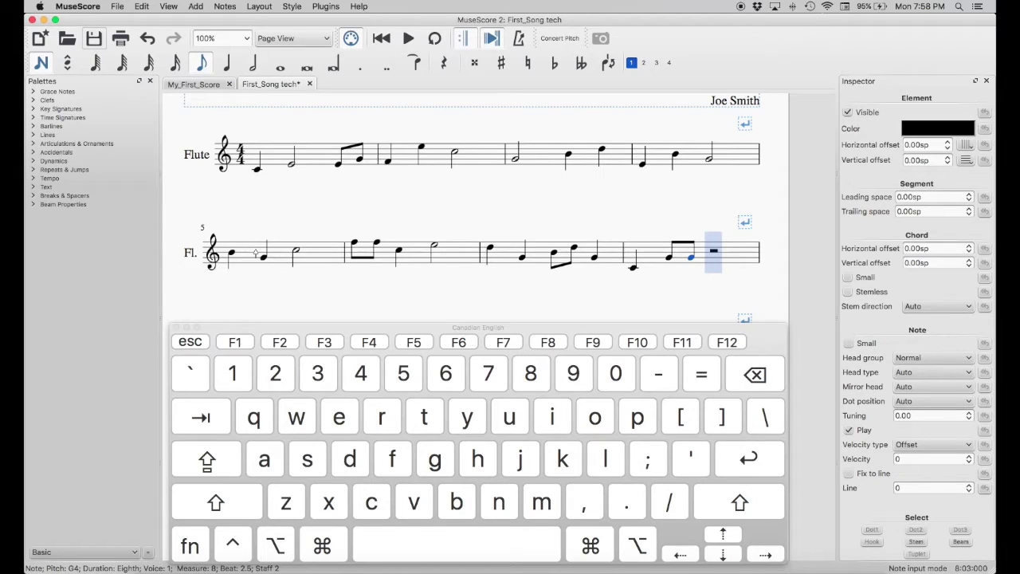
Complete measure 8 with a half note C, lowered an octave to C4
key("6")
key("c")
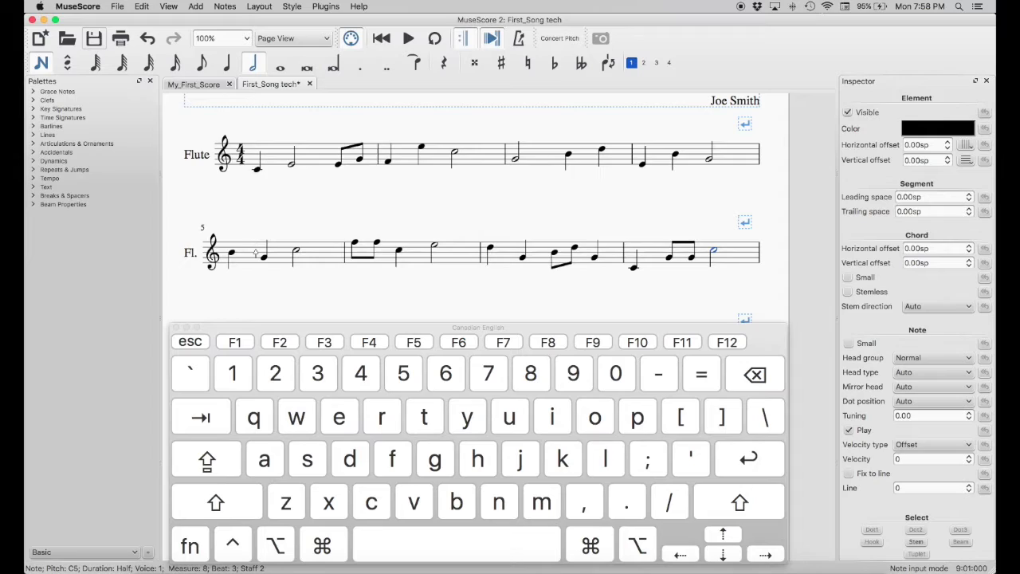
key("super")
key("super+Down")
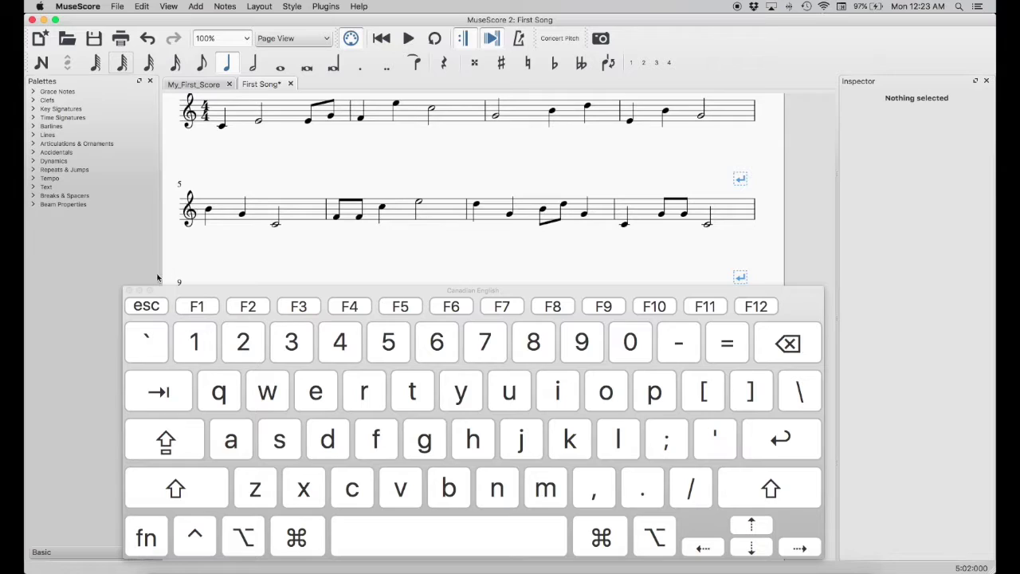
Close the on-screen keyboard and play measures 1 to 8 with loop playback, then stop and clear the selection
left_click(139, 291)
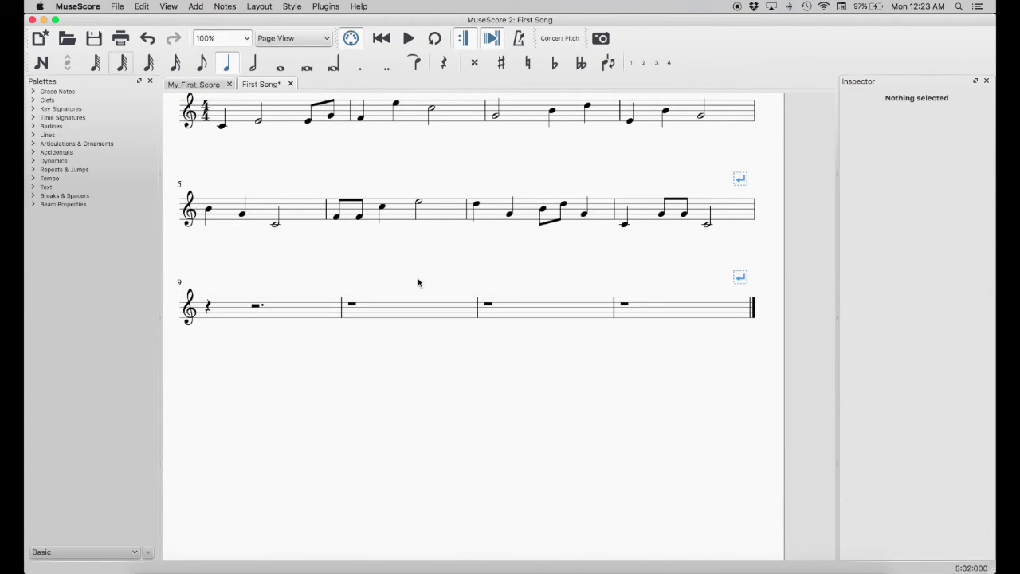
scroll(434, 266, "up", 1)
scroll(434, 265, "up", 5)
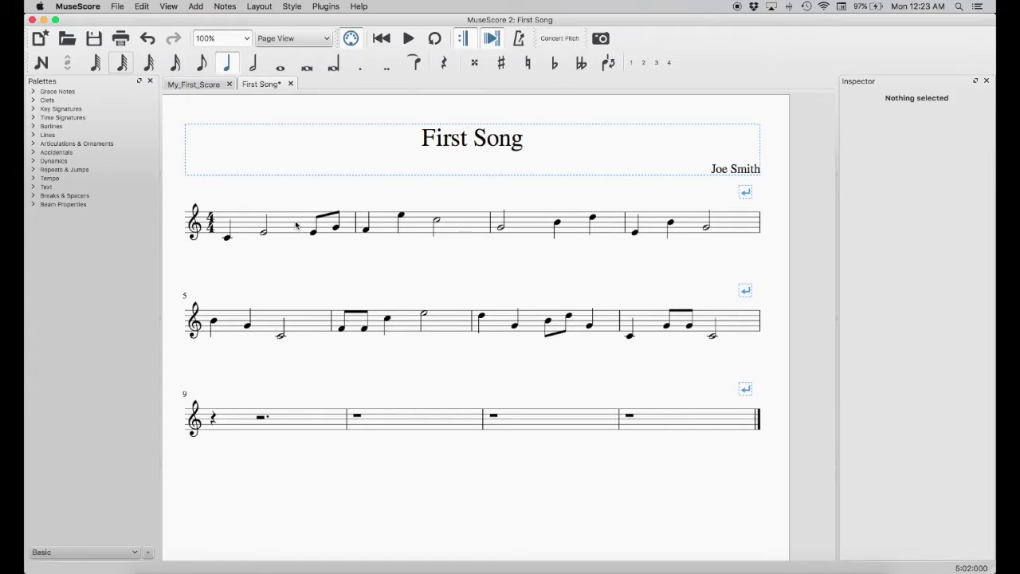
left_click(296, 226)
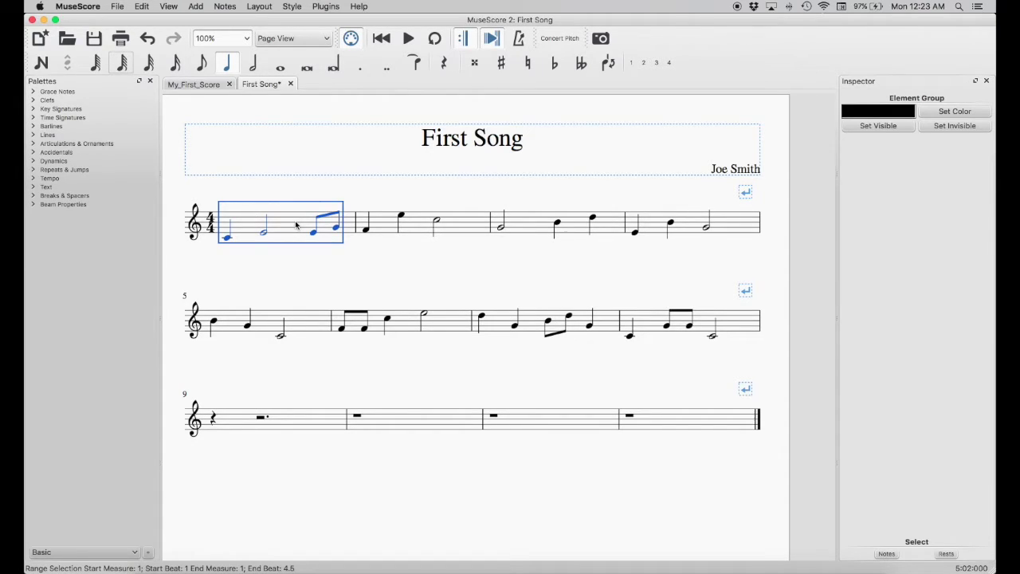
left_click(732, 327, "shift")
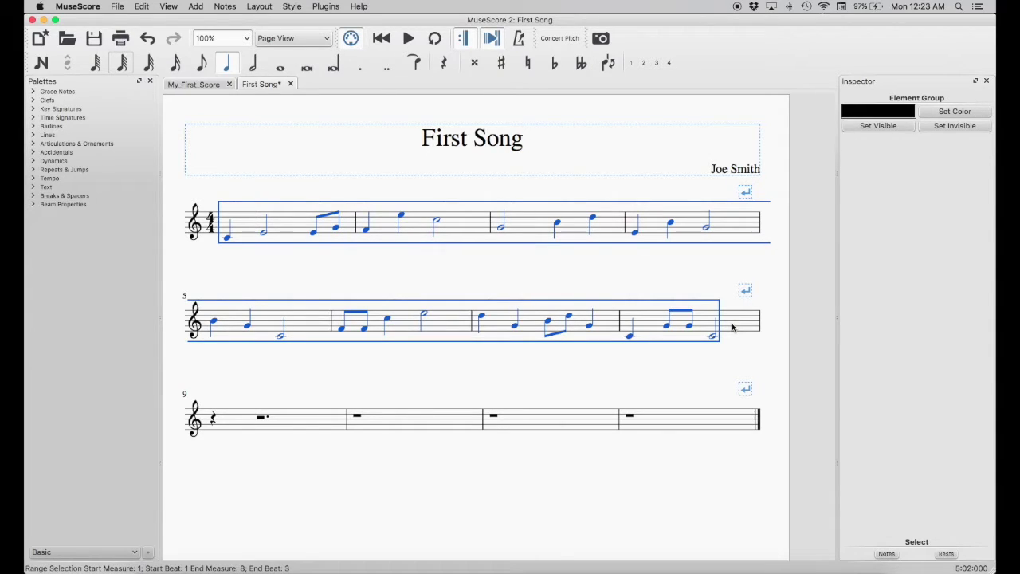
left_click(438, 45)
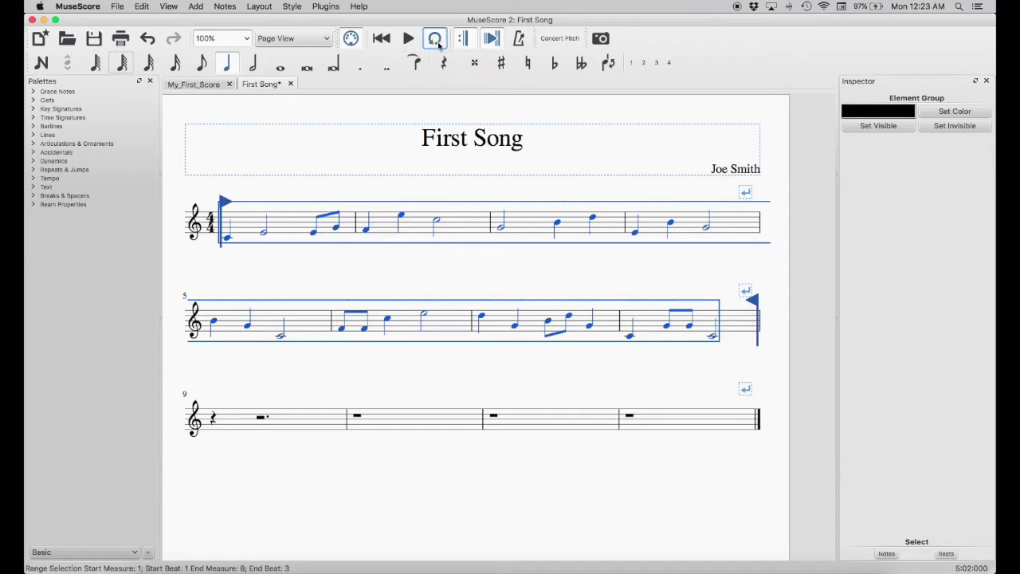
left_click(409, 46)
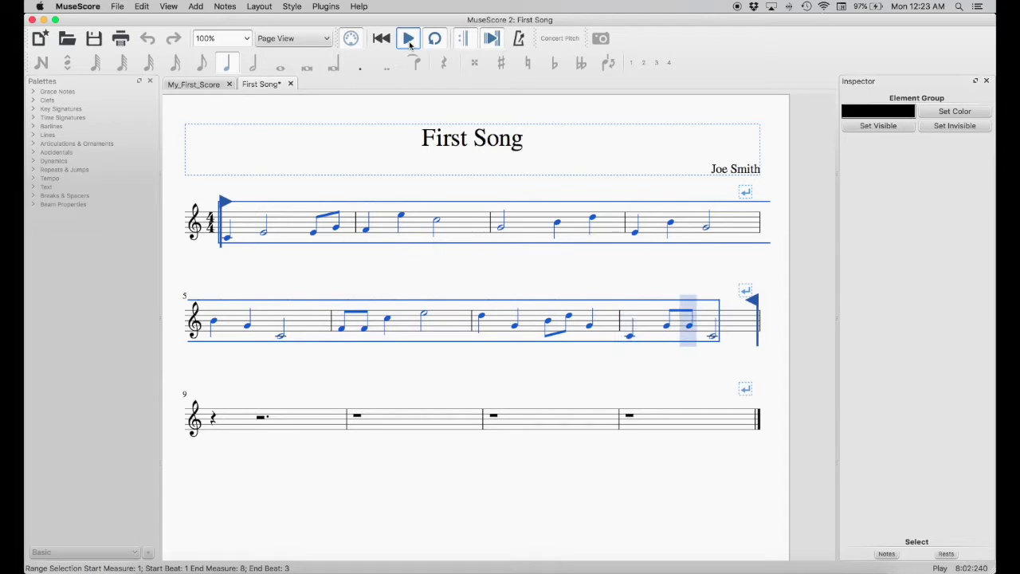
key("Escape")
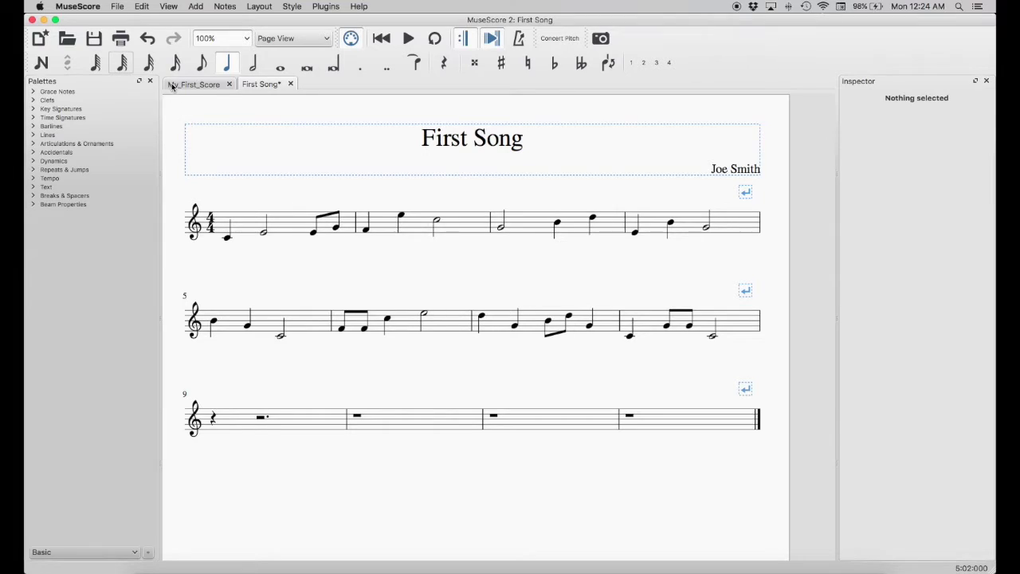
Add a Flute from the Woodwind instruments to the score below the Piano
left_click(142, 8)
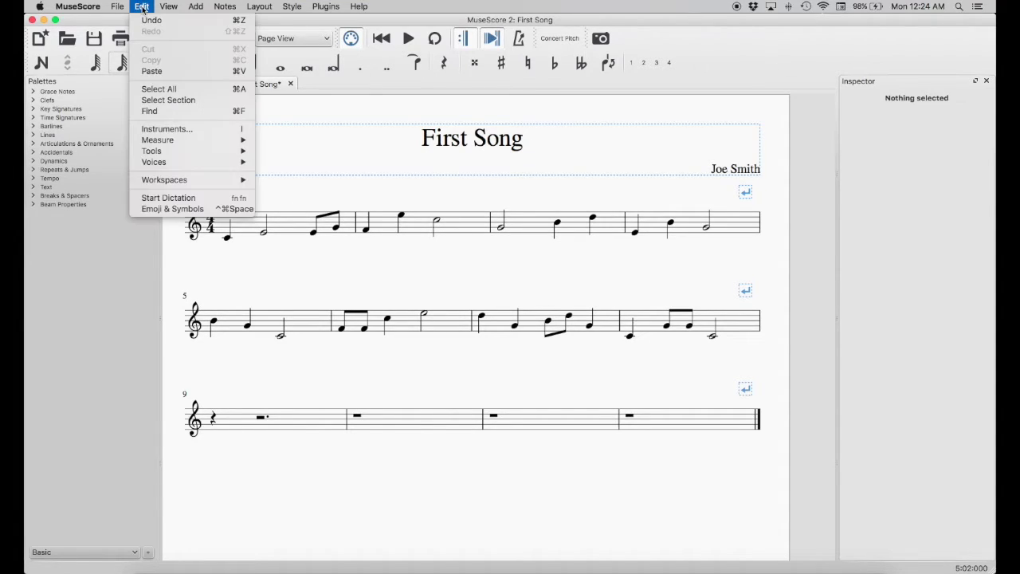
left_click(195, 136)
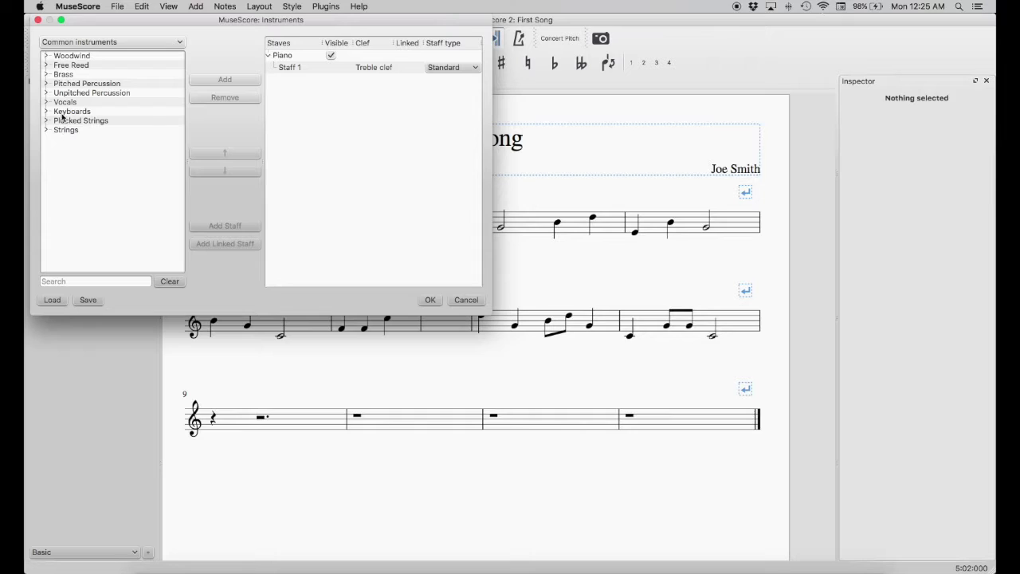
left_click(46, 56)
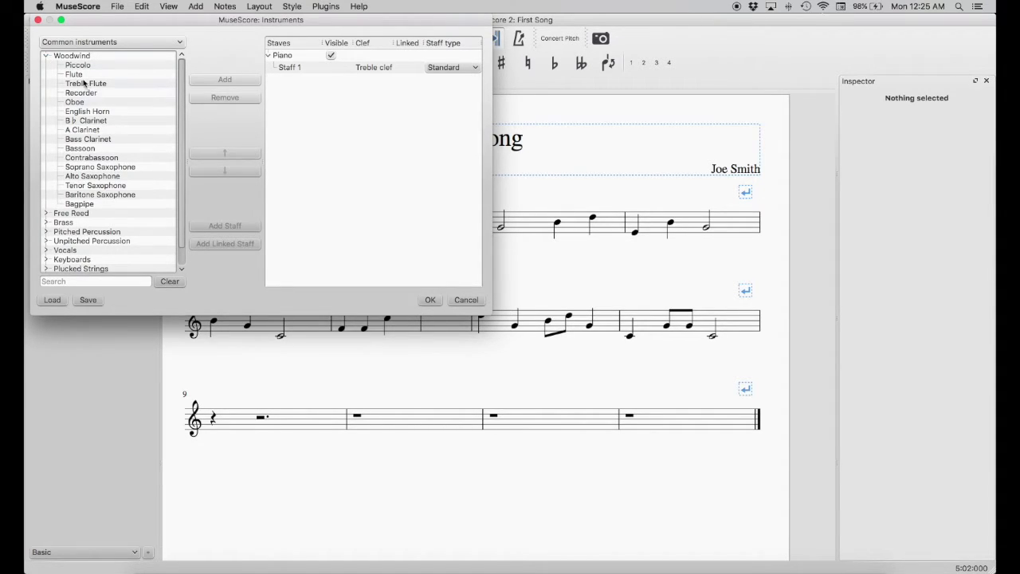
left_click(79, 76)
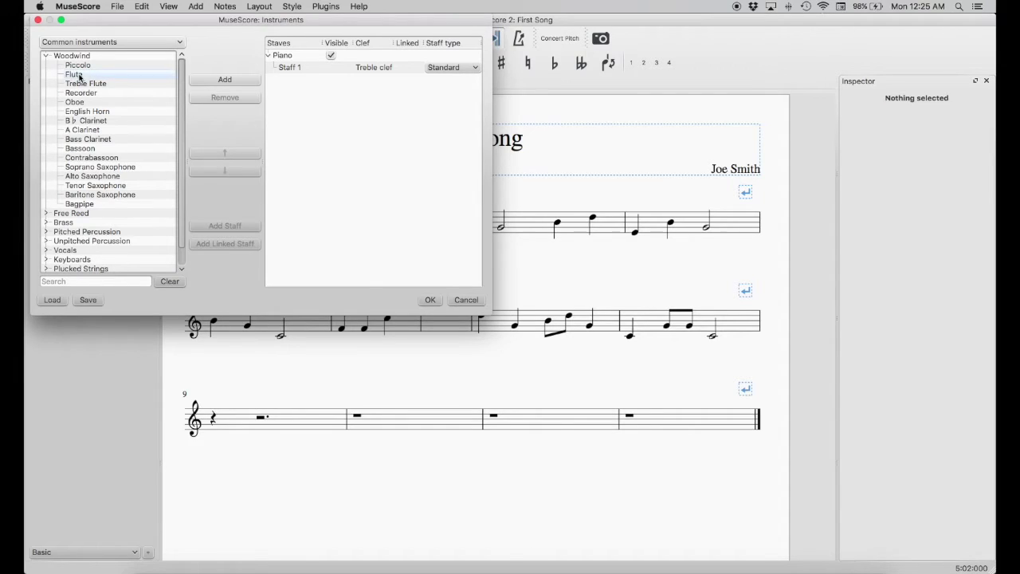
left_click(215, 80)
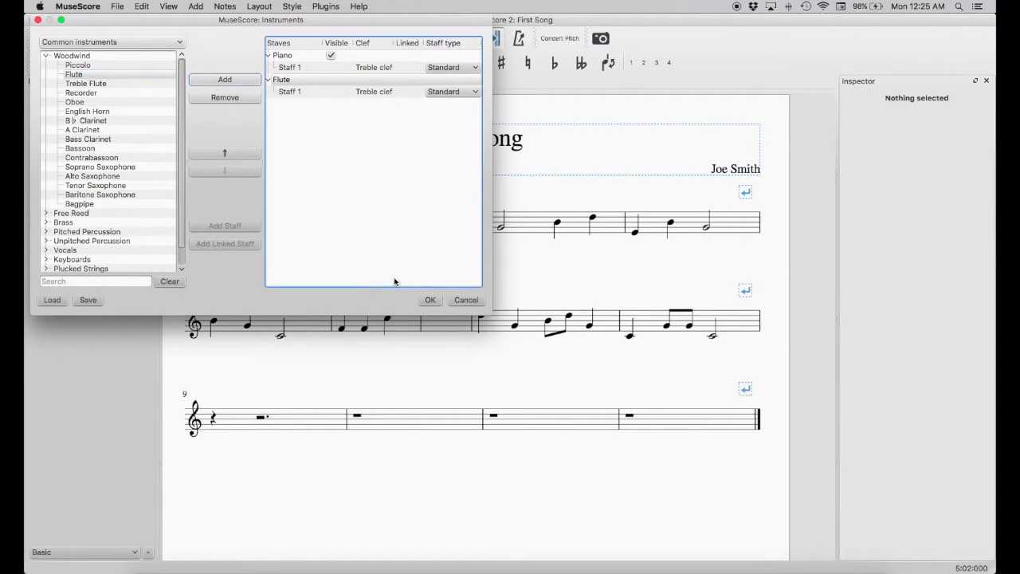
left_click(429, 300)
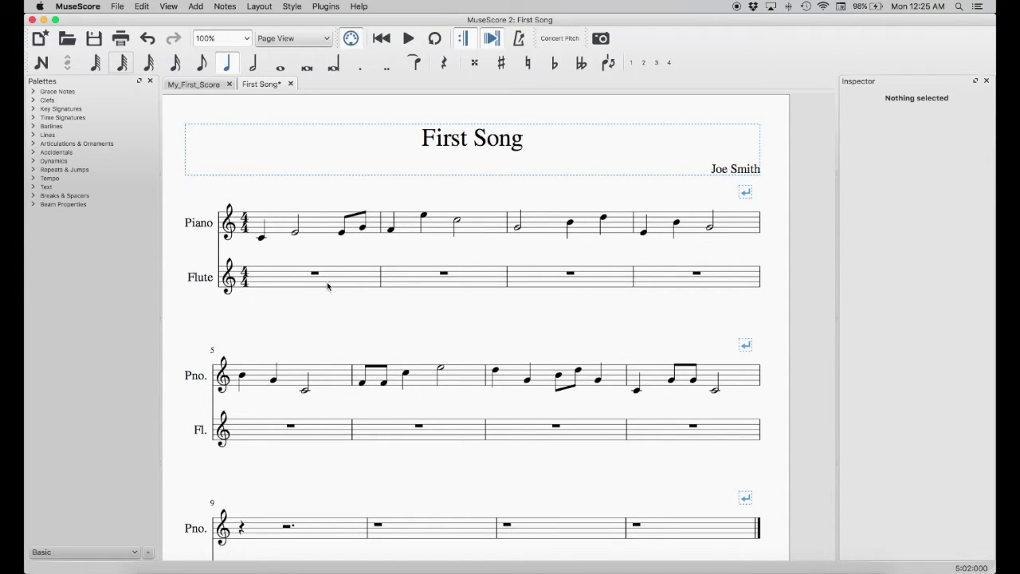
Copy the Piano melody in measures 1 to 8 and paste it into the Flute staff starting at measure 1
scroll(330, 287, "down", 2)
scroll(330, 287, "down", 2)
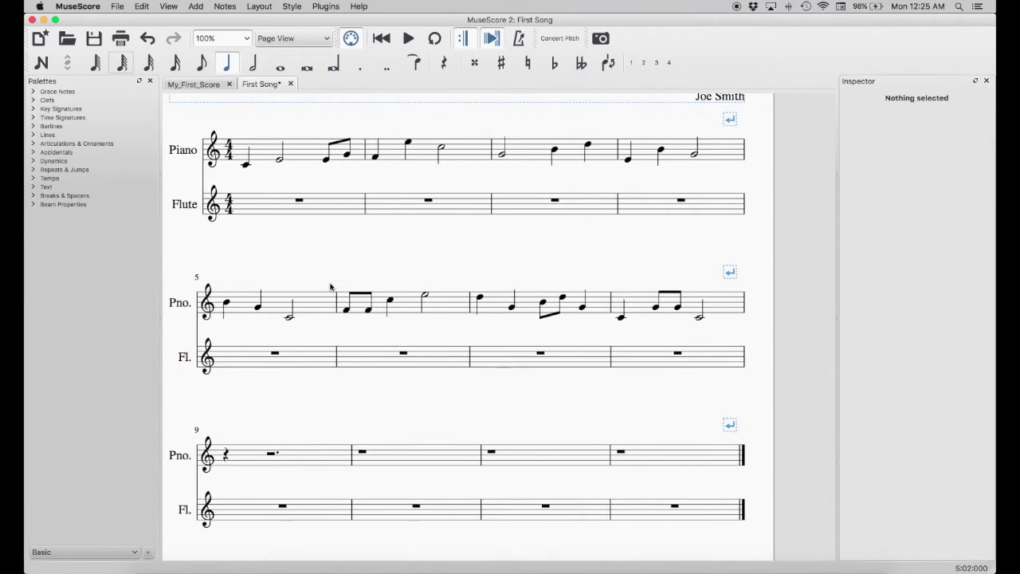
scroll(331, 287, "up", 2)
scroll(331, 287, "up", 2)
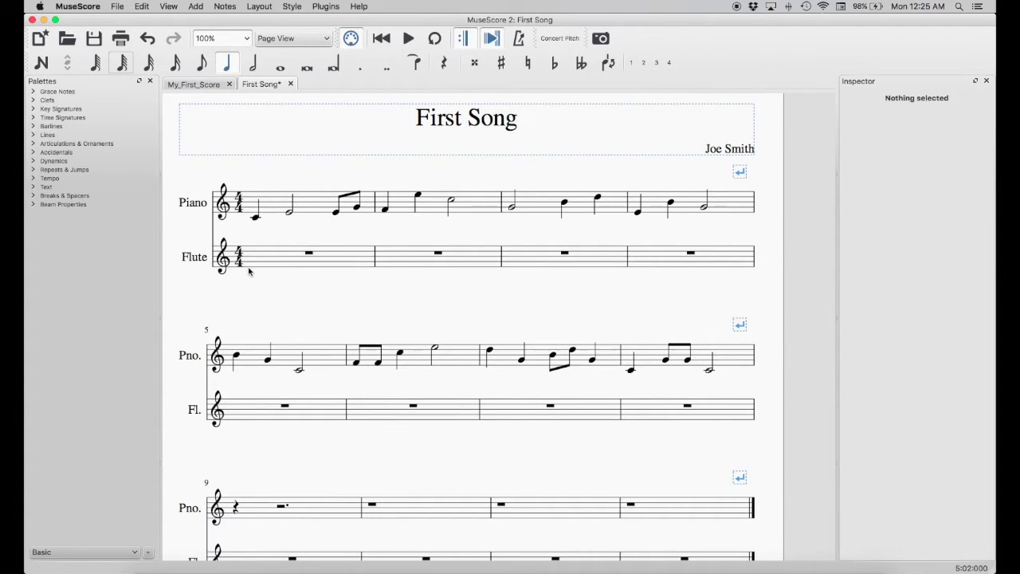
left_click(279, 208)
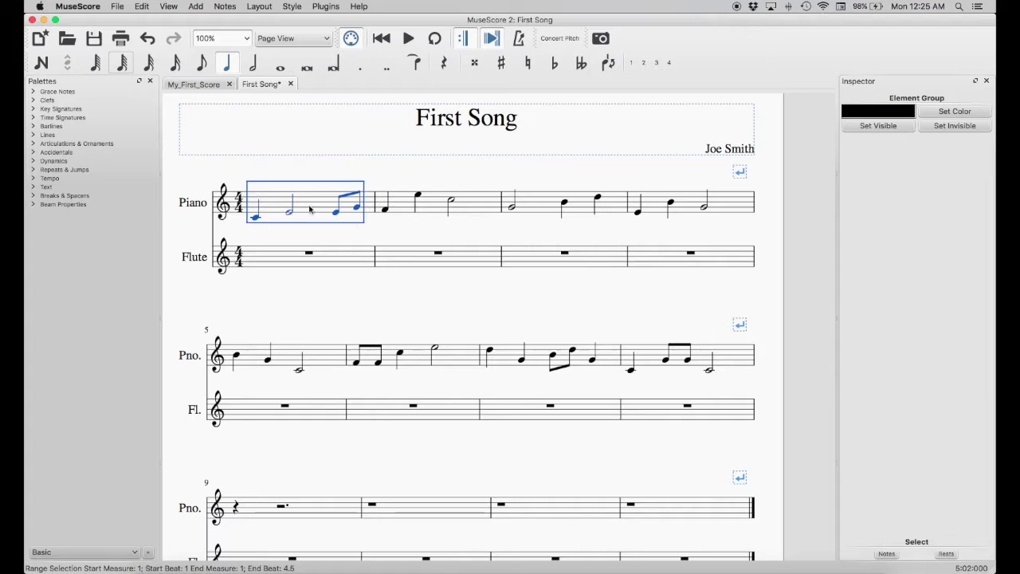
scroll(492, 269, "down", 2)
scroll(491, 269, "down", 3)
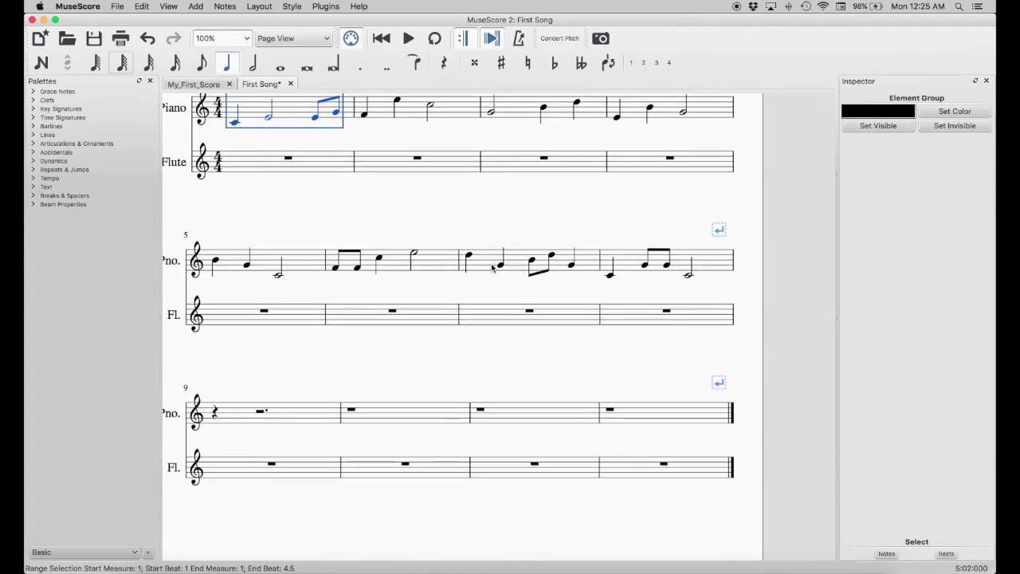
left_click(721, 272, "shift")
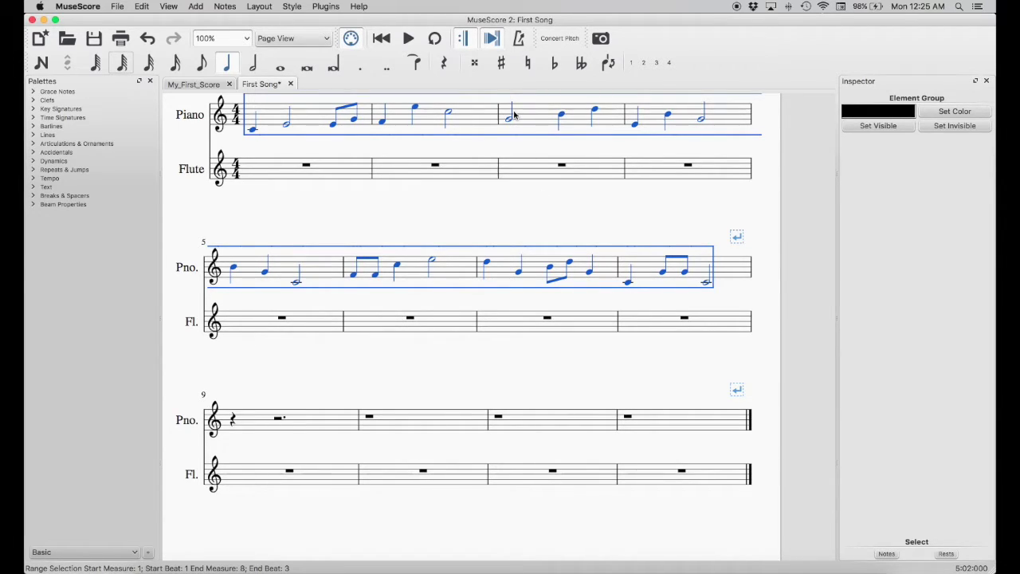
left_click(329, 173)
key("super+v")
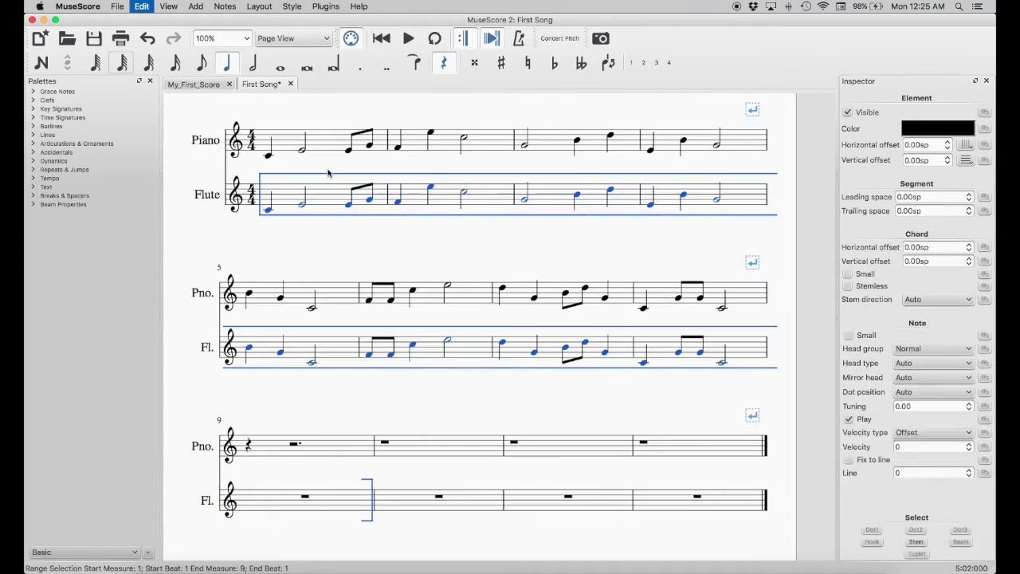
left_click(384, 234)
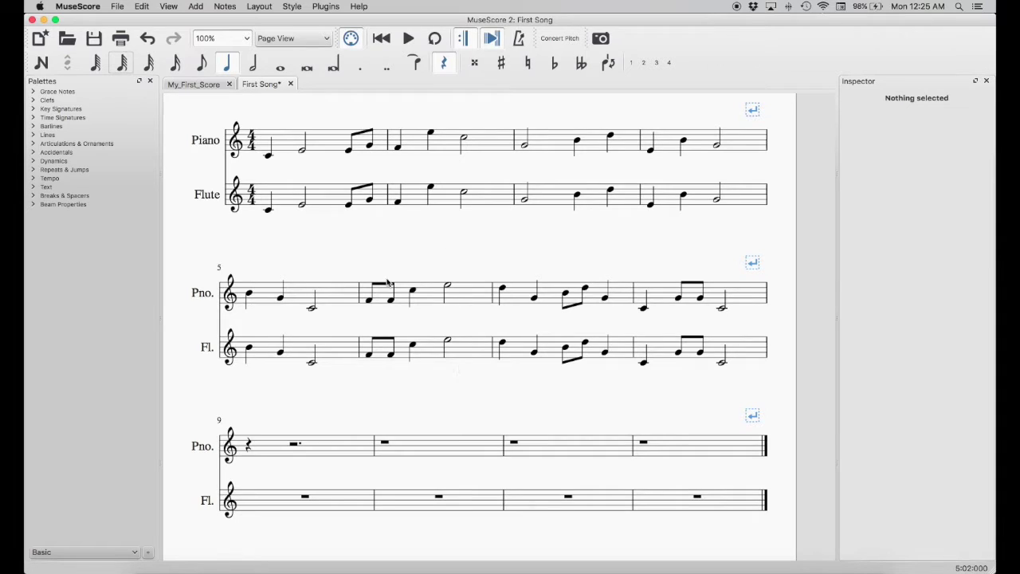
Hide the Piano part in the score's instrument settings, keeping the Flute visible
scroll(388, 282, "up", 2)
scroll(388, 282, "up", 1)
scroll(388, 282, "left", 1)
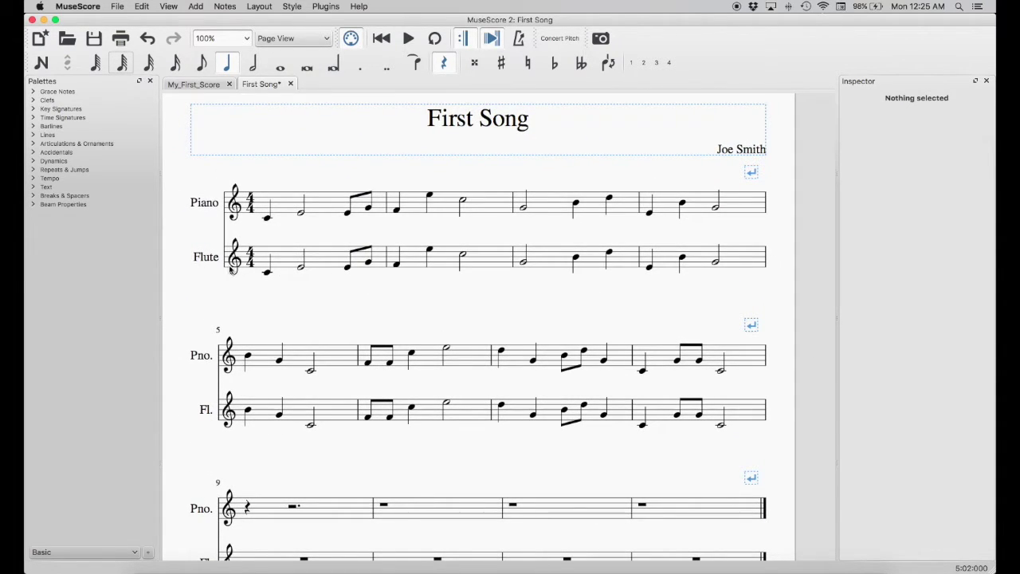
left_click(142, 8)
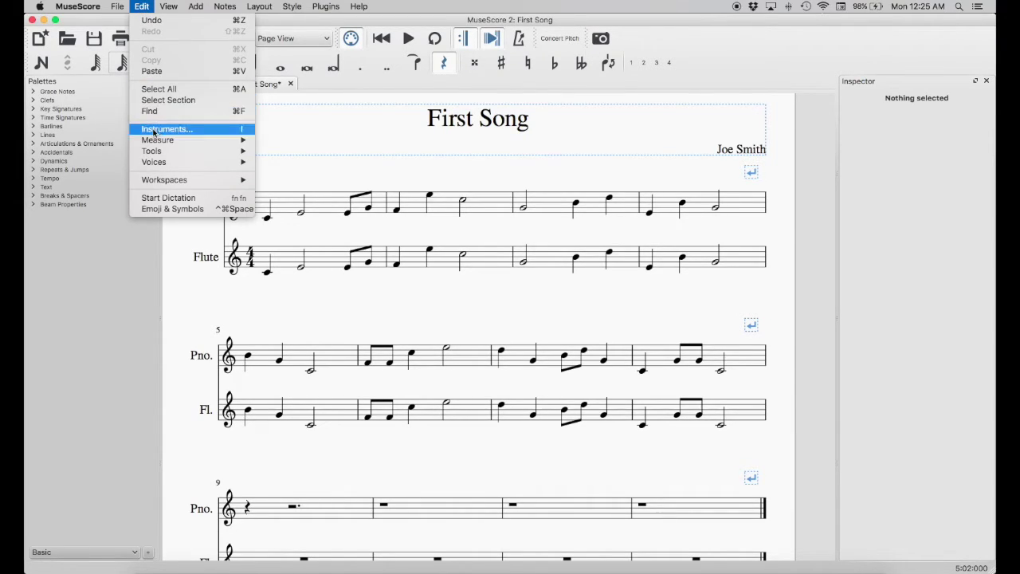
left_click(205, 130)
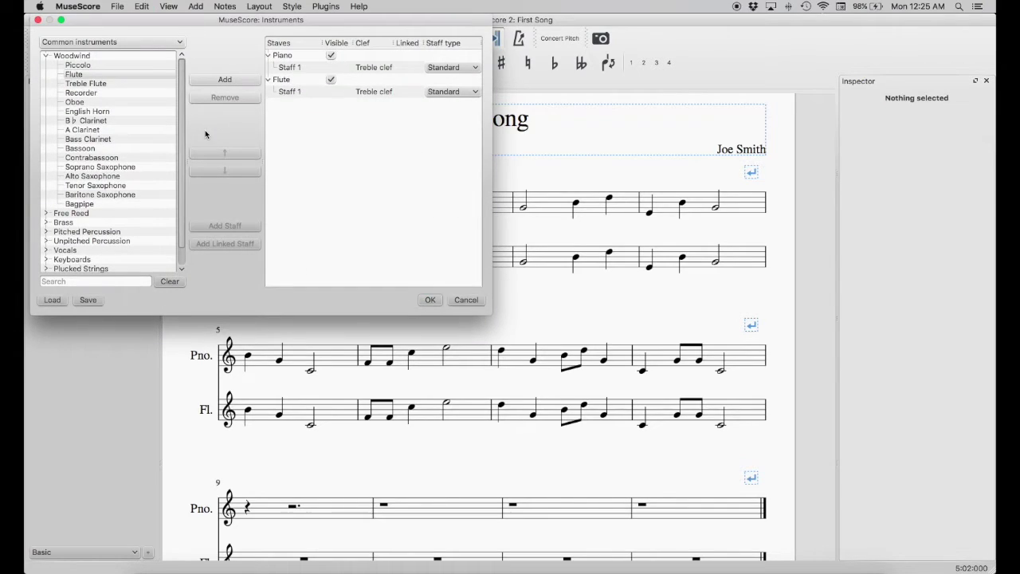
left_click(284, 60)
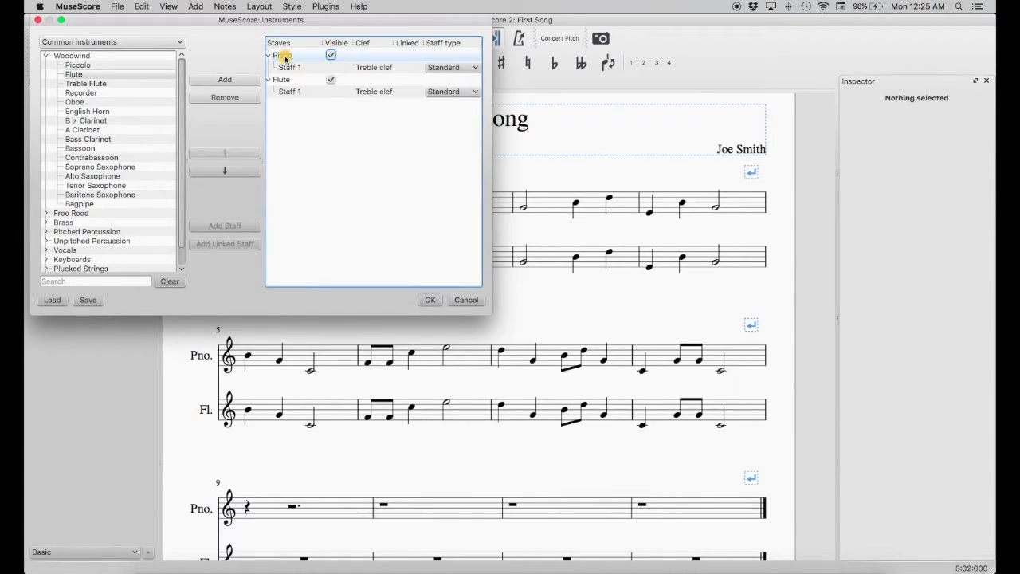
left_click(282, 56)
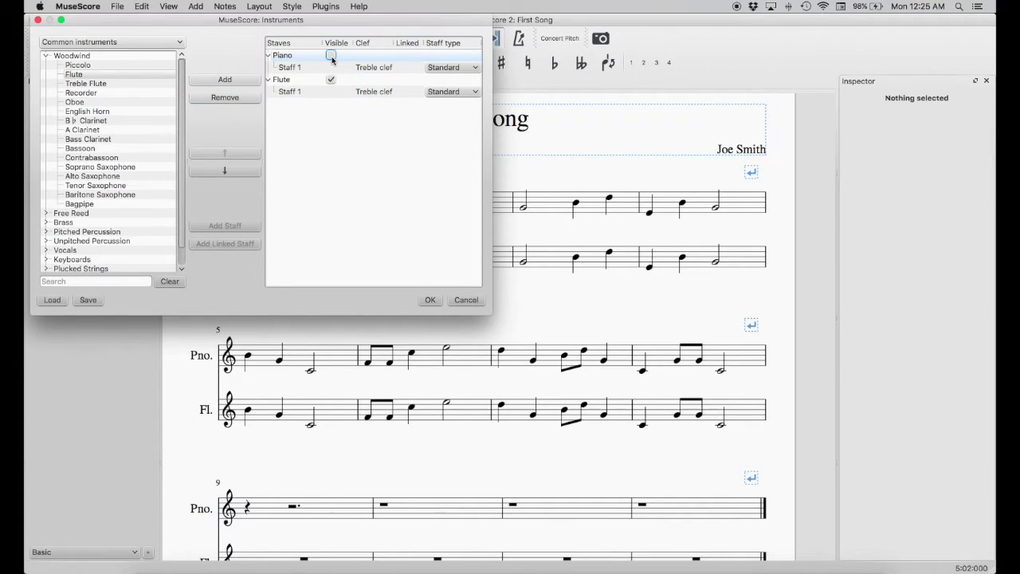
left_click(431, 301)
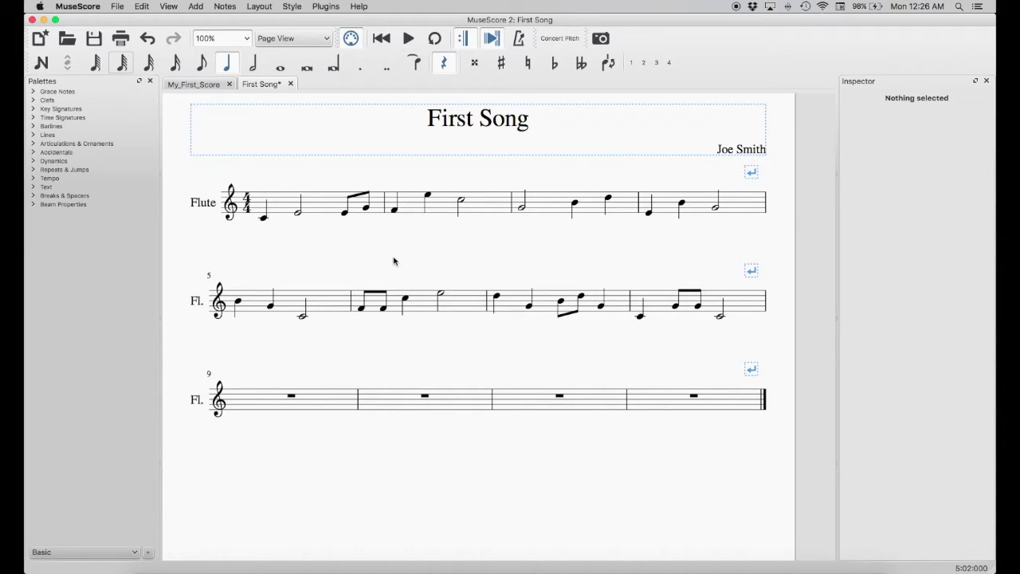
Copy the Flute melody in measures 1 and 2 and paste it starting at measure 9
left_click(324, 215)
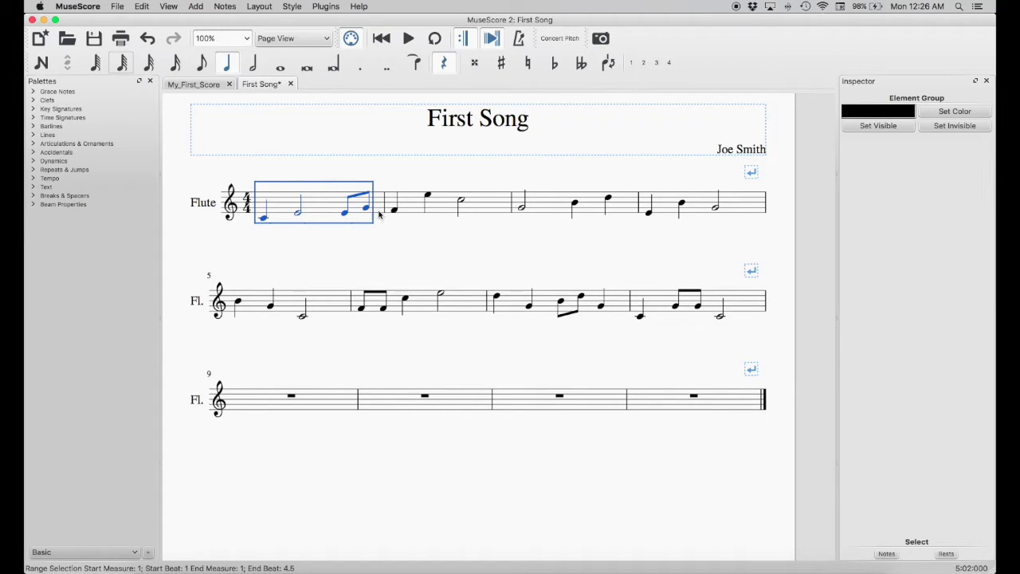
left_click(487, 207, "shift")
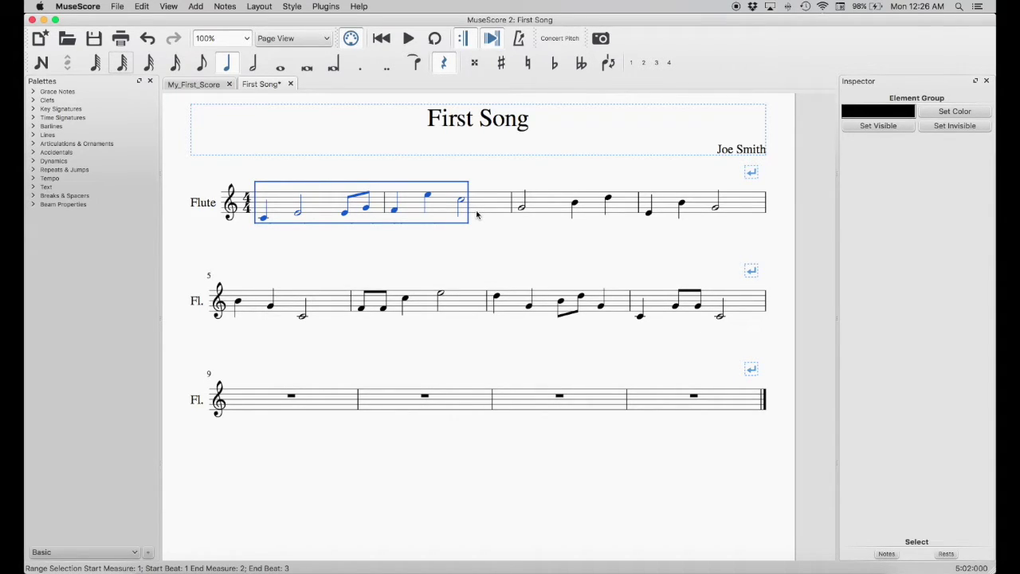
left_click(300, 408)
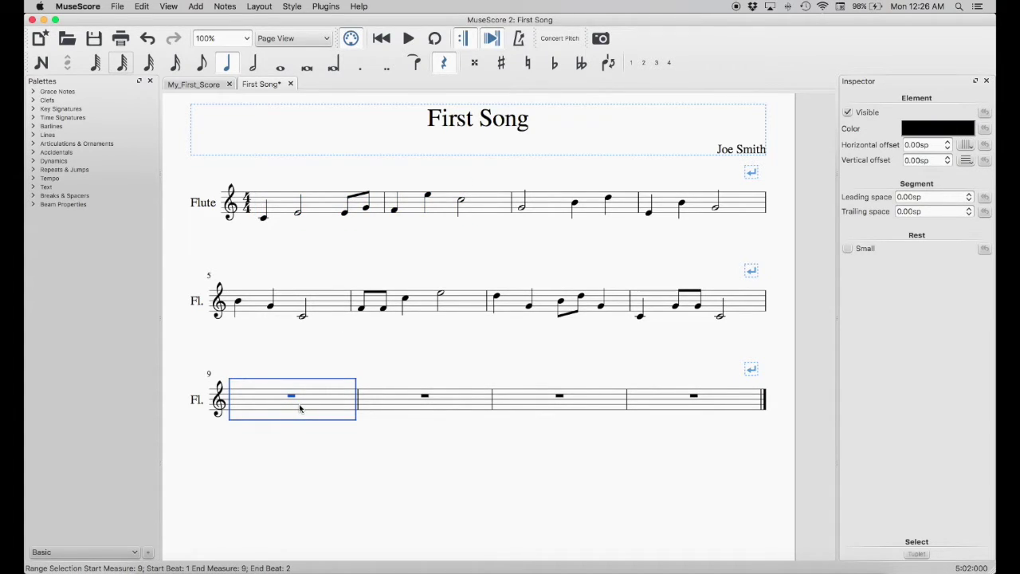
key("ctrl+v")
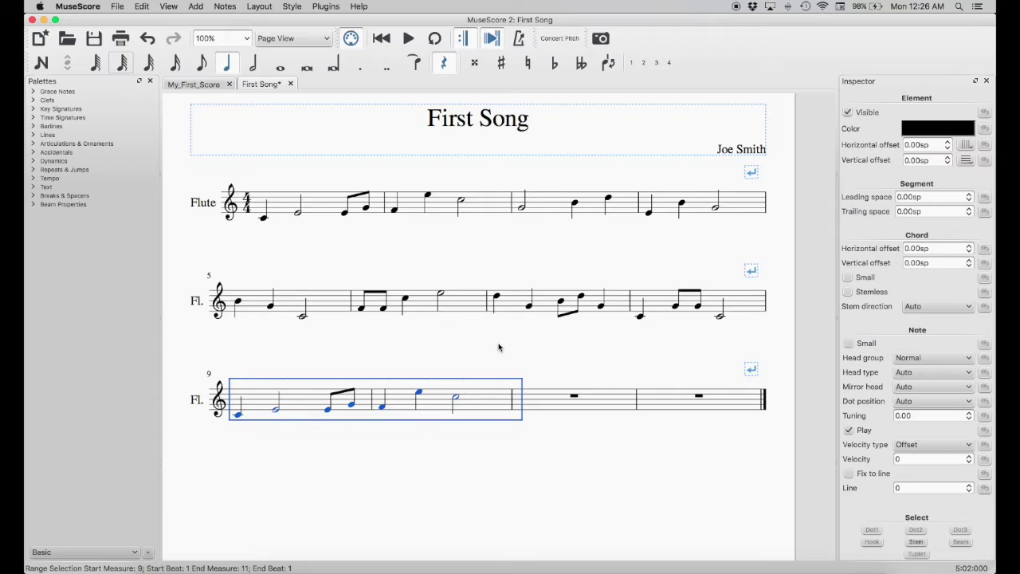
Copy the Flute melody in measures 7 and 8, paste it starting at measure 11, and clear the selection
left_click(621, 311)
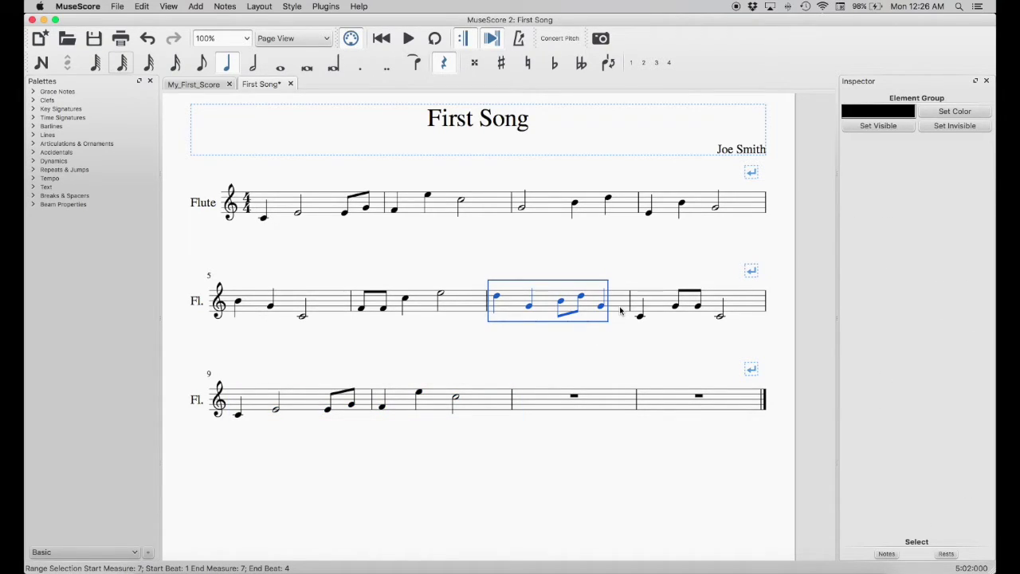
left_click(743, 306, "shift")
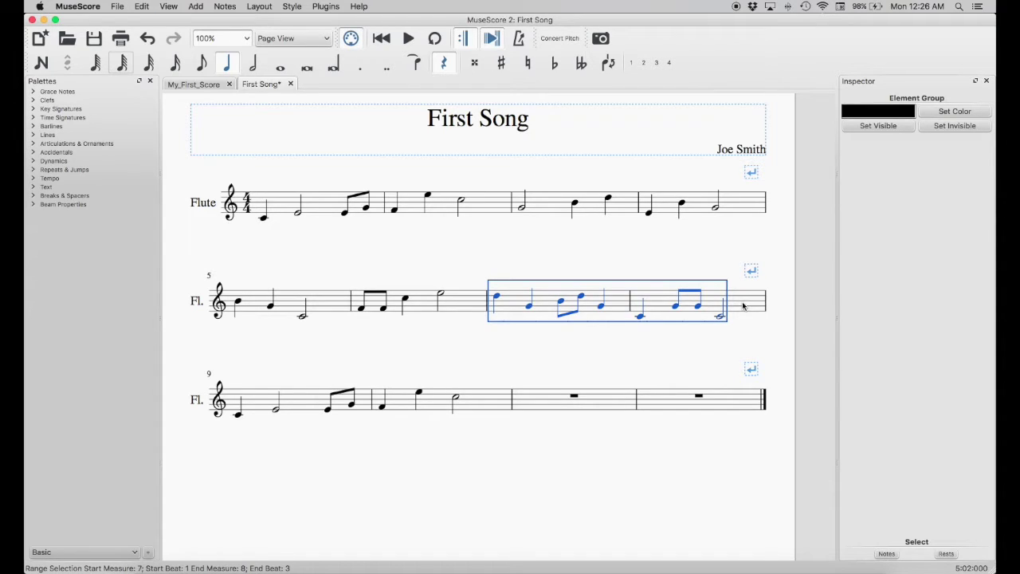
left_click(571, 409)
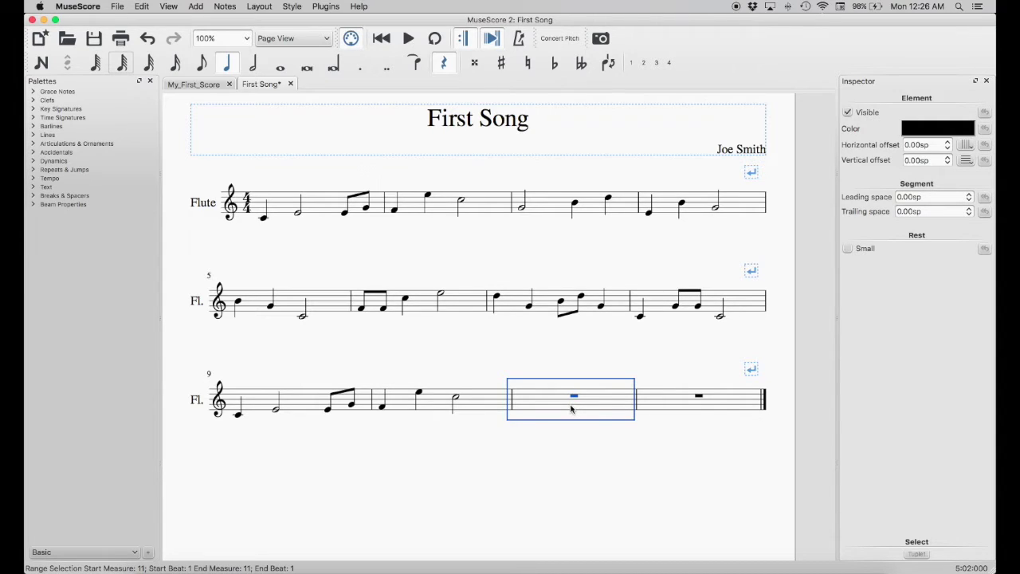
key("super+v")
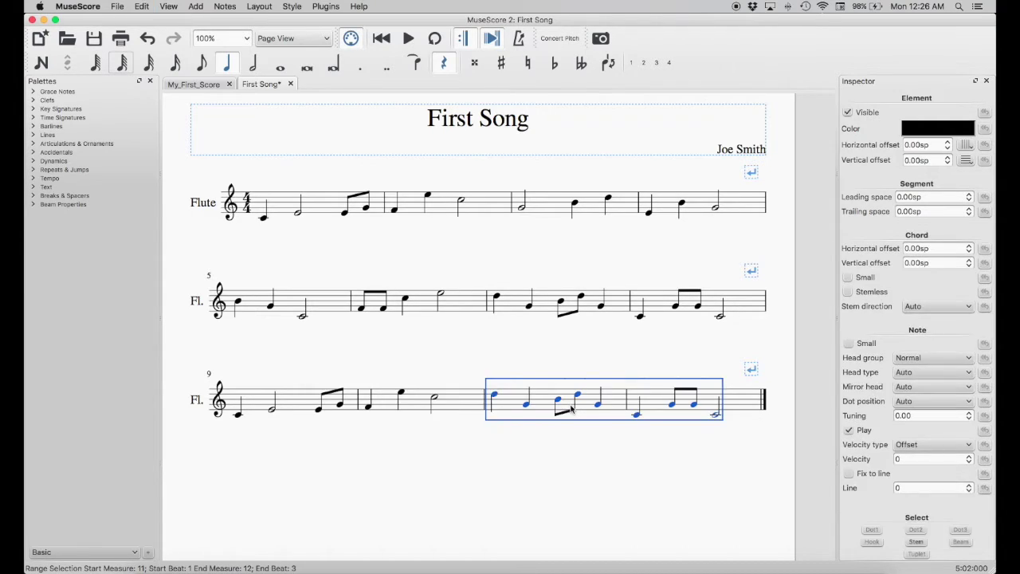
left_click(481, 453)
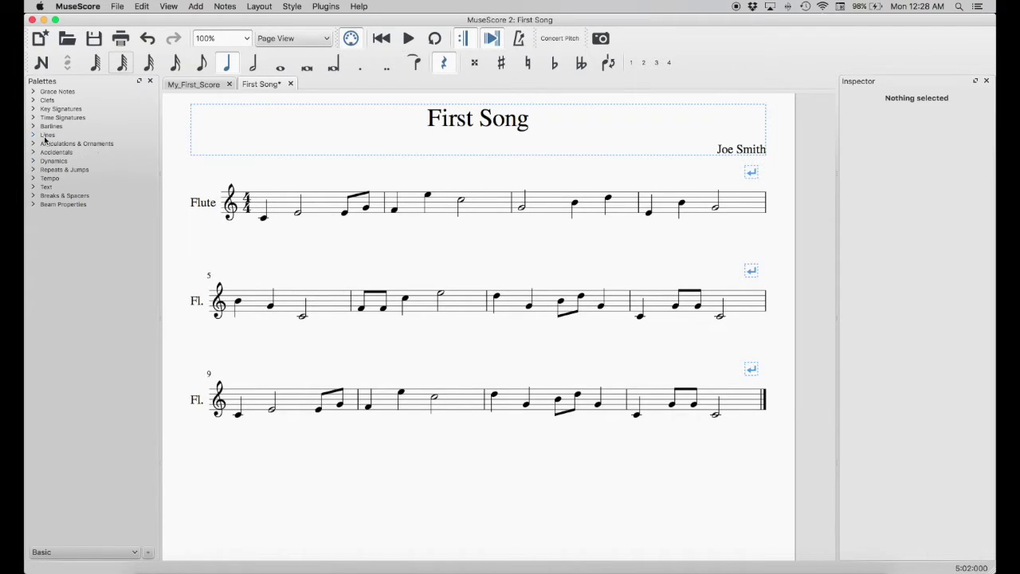
Add crescendo hairpins from the half note in measure 1 and the first note of measure 11, and a decrescendo hairpin under measure 12
left_click(37, 137)
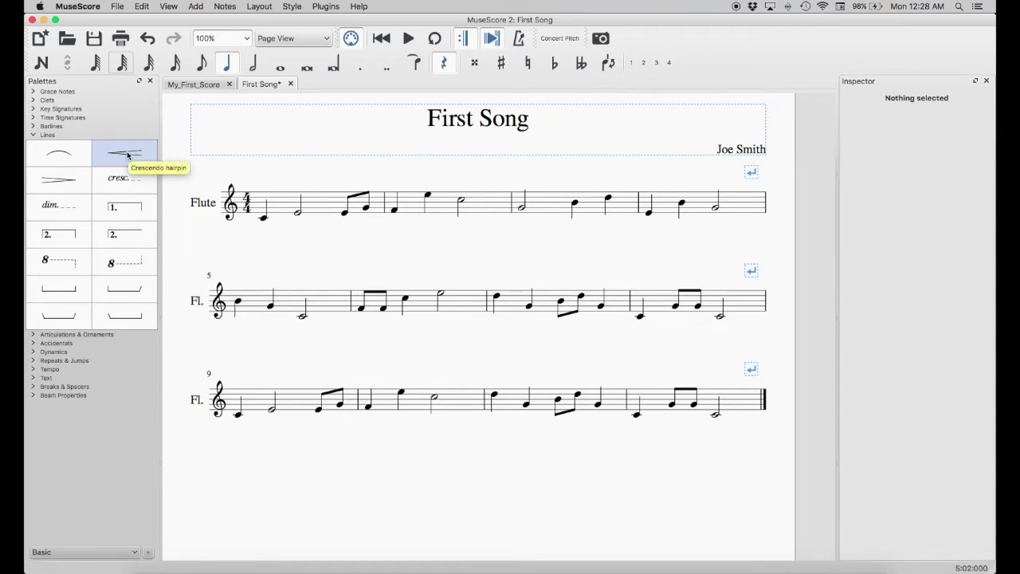
left_click_drag(121, 154, 300, 220)
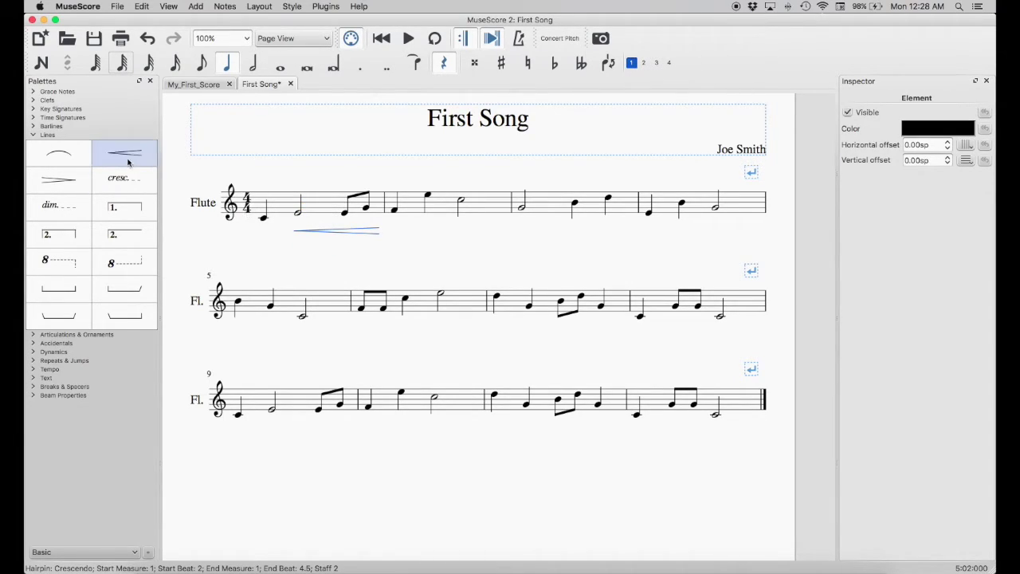
left_click_drag(126, 156, 495, 398)
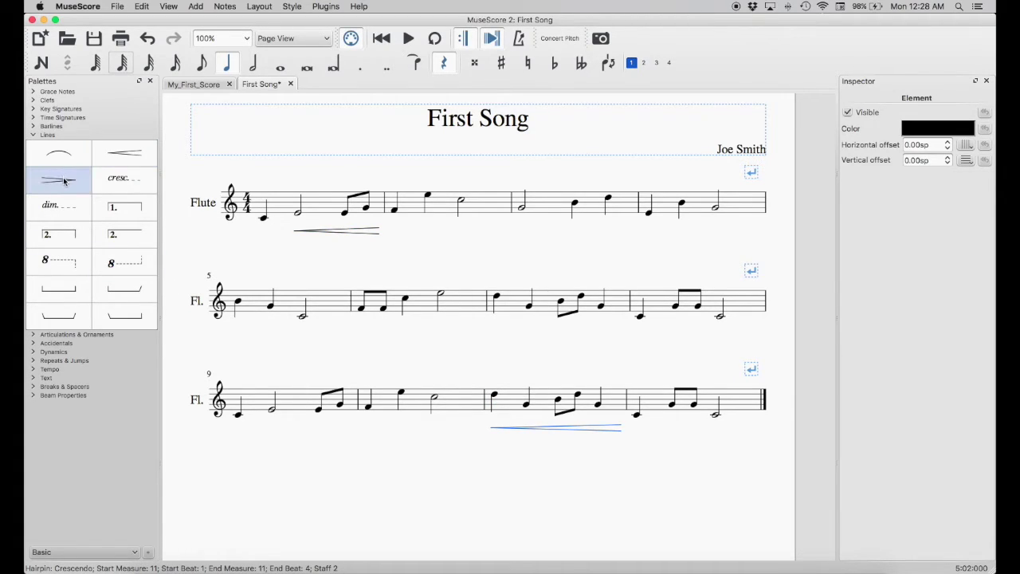
left_click_drag(64, 180, 636, 418)
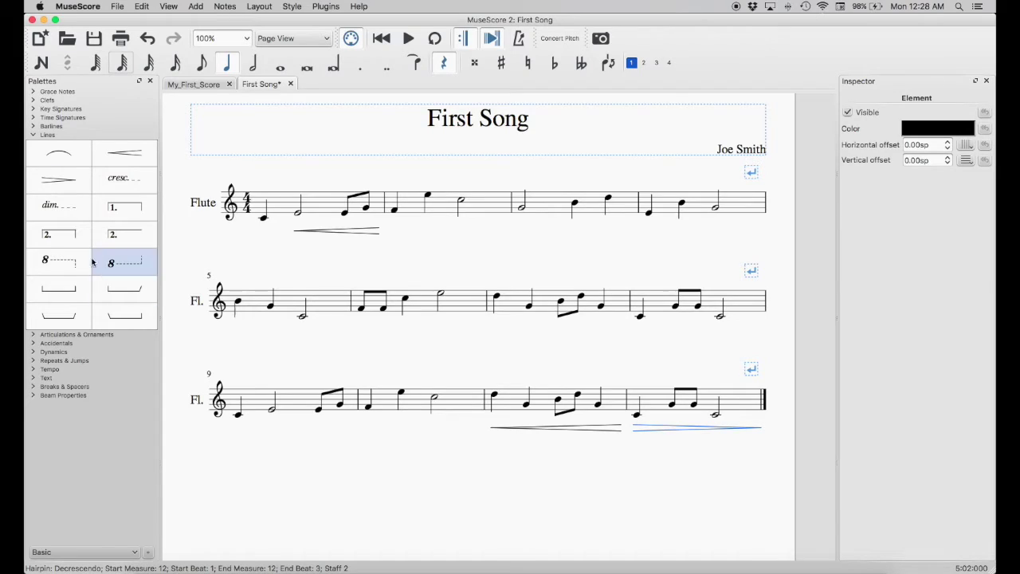
left_click(34, 136)
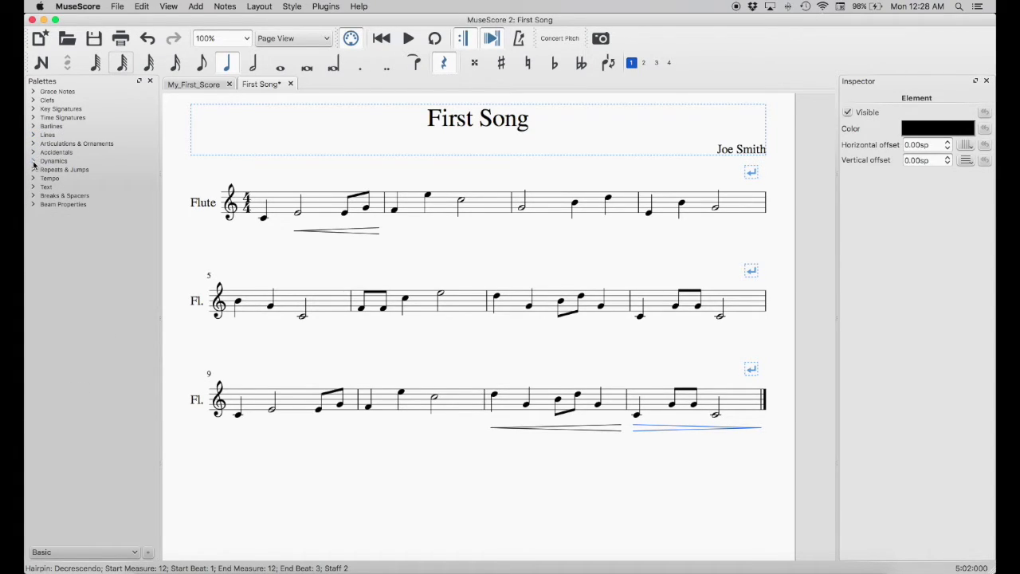
Add dynamics in measure 1: pp on the first note, p on the half note, and f on the last eighth note
left_click(34, 162)
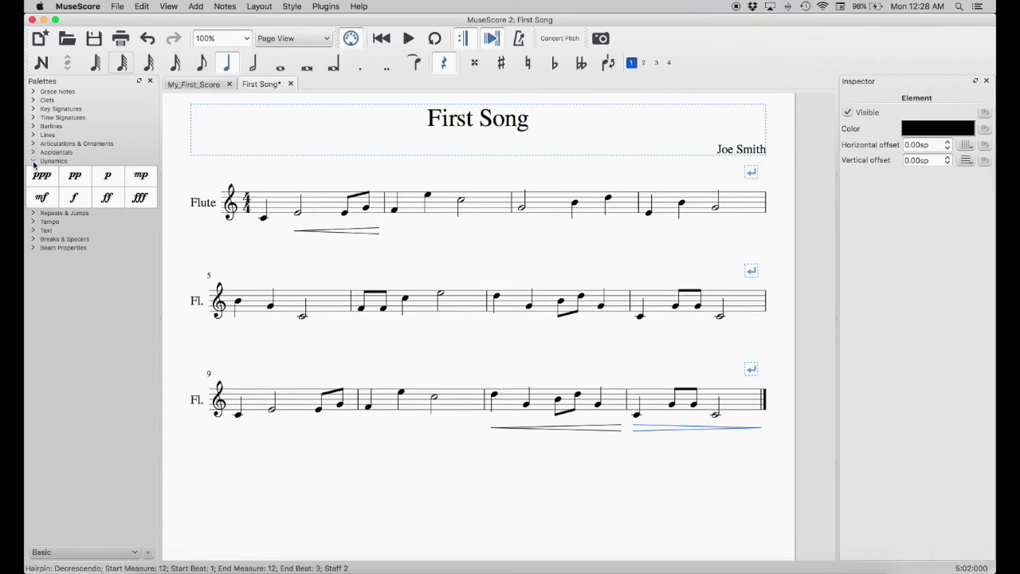
left_click_drag(74, 175, 265, 224)
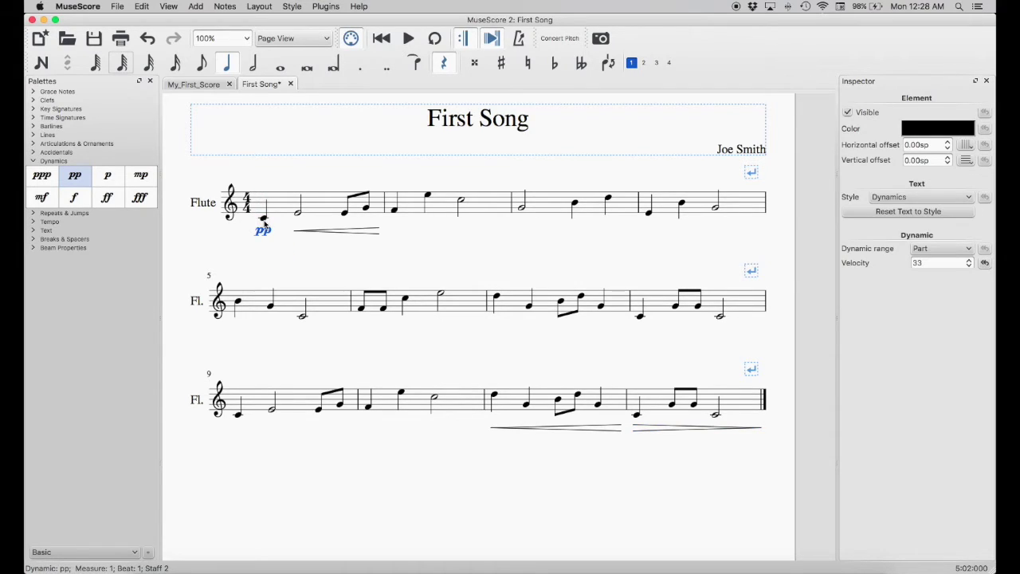
left_click_drag(106, 179, 299, 212)
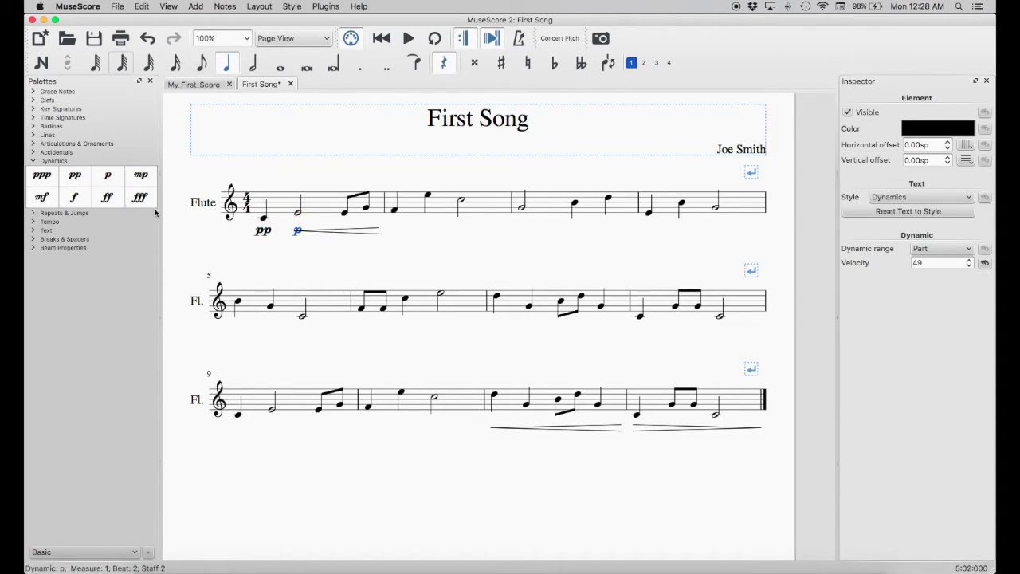
left_click_drag(74, 198, 366, 210)
Add p and f to the first and last notes of measure 11, and f and pp to the first and last notes of measure 12
scroll(435, 420, "down", 1)
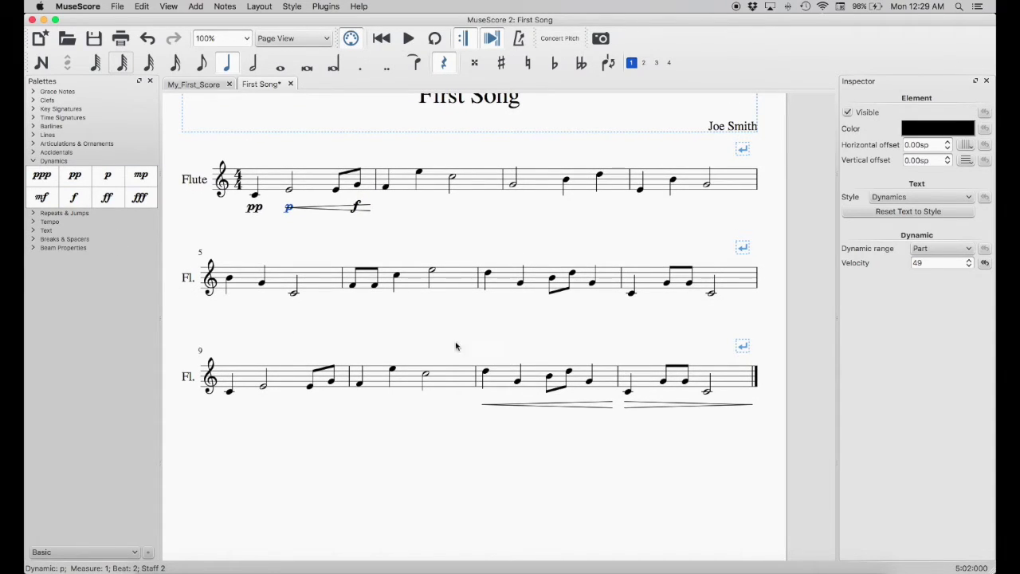
left_click_drag(108, 180, 488, 377)
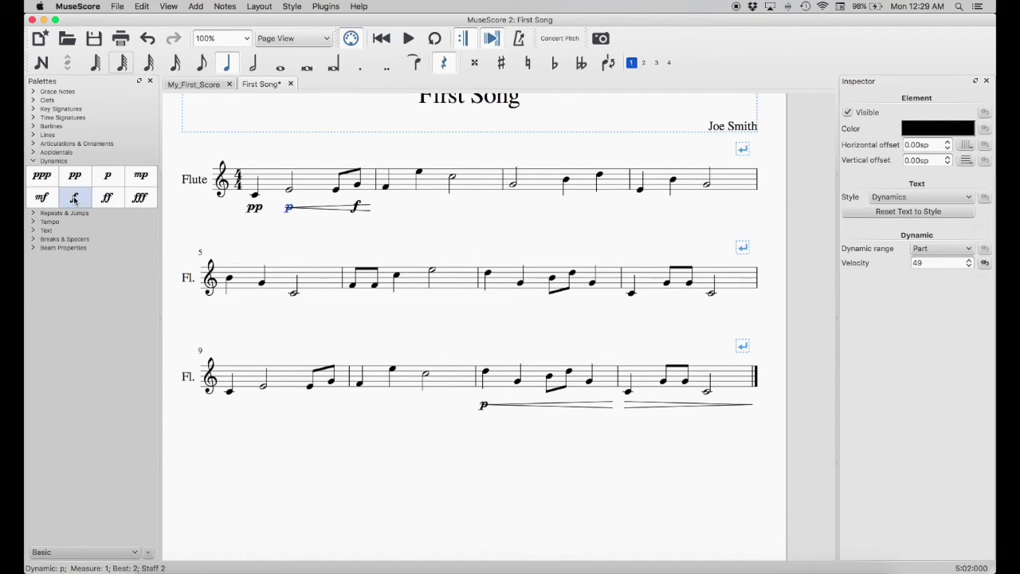
left_click_drag(74, 199, 592, 390)
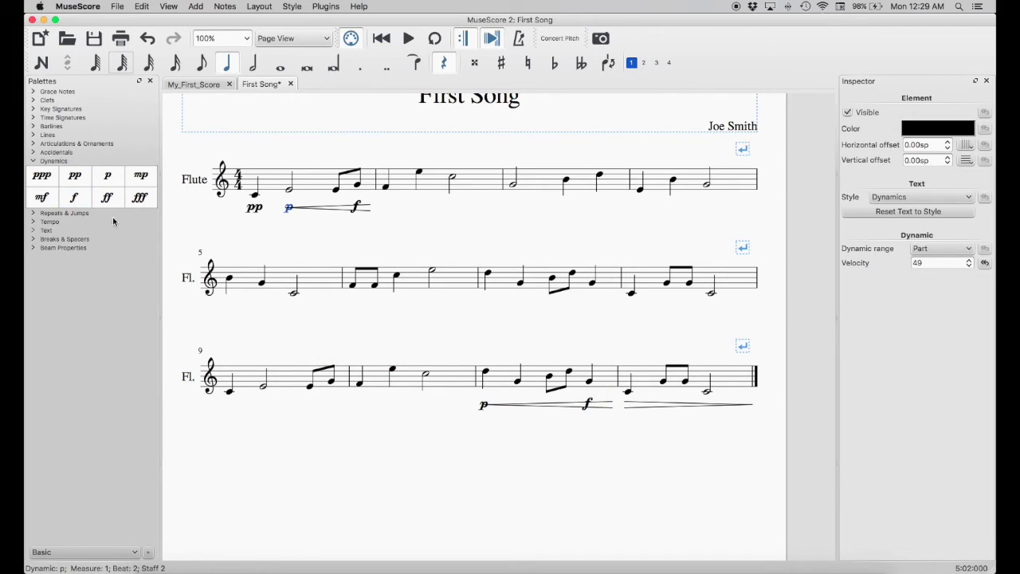
left_click_drag(79, 201, 629, 396)
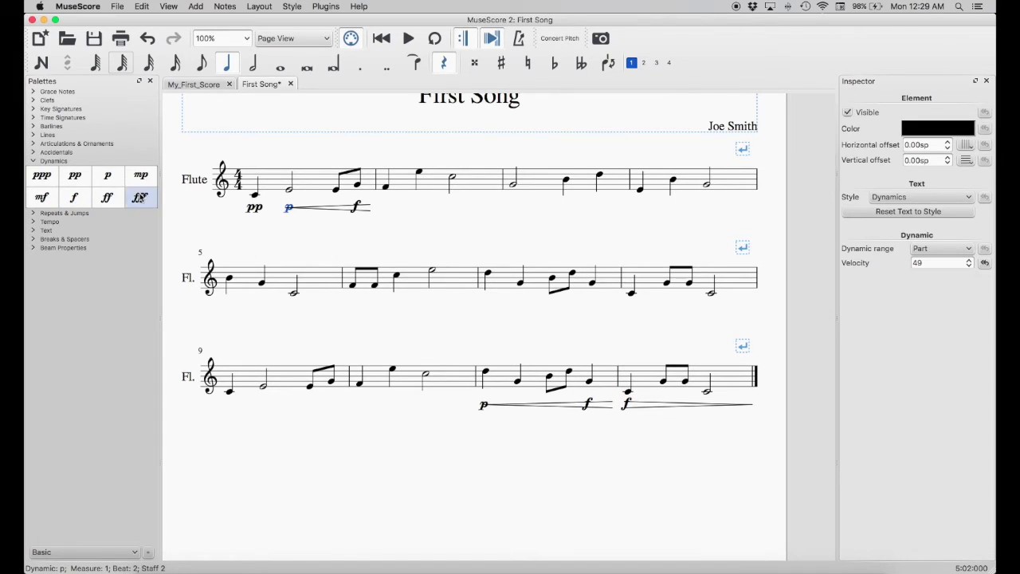
left_click_drag(70, 180, 712, 401)
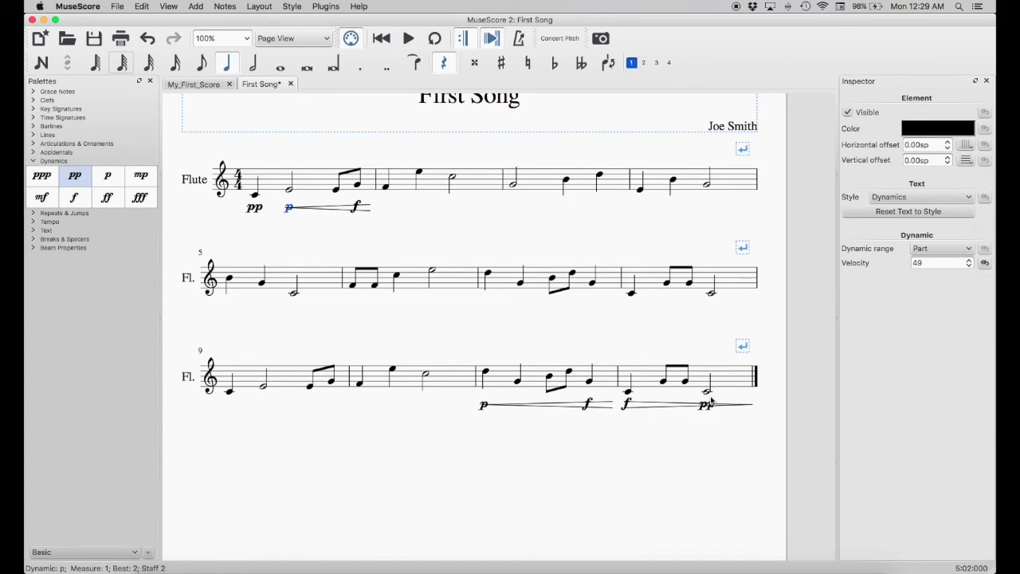
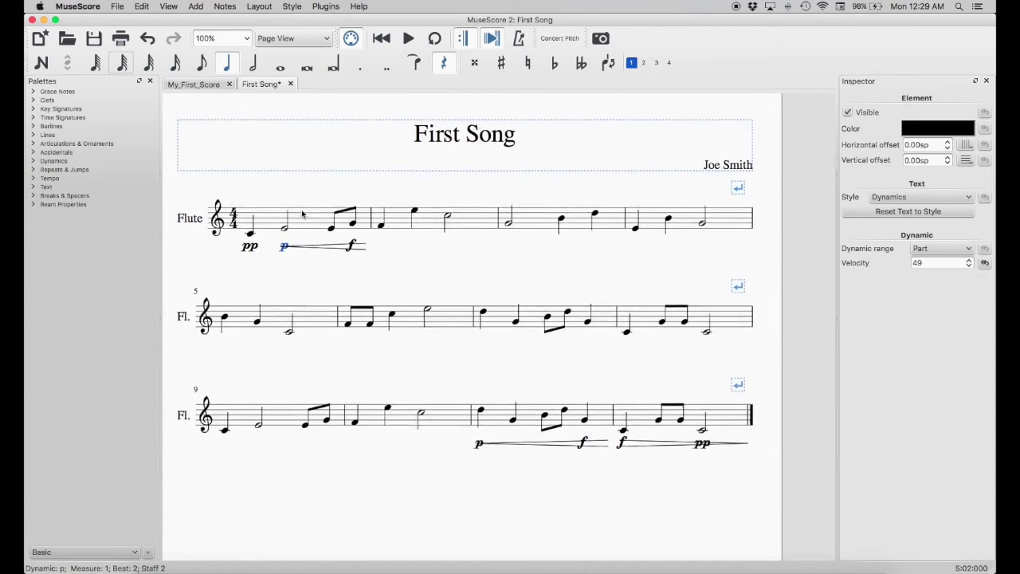
key("Escape")
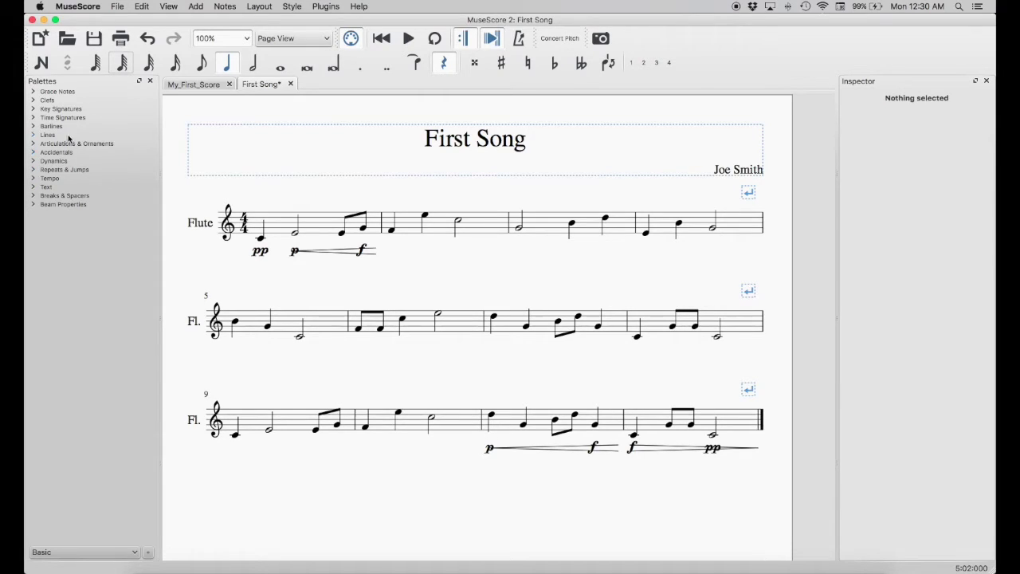
Add a quarter-note tempo marking at the first note of measure 1 and set it to 100
left_click(32, 180)
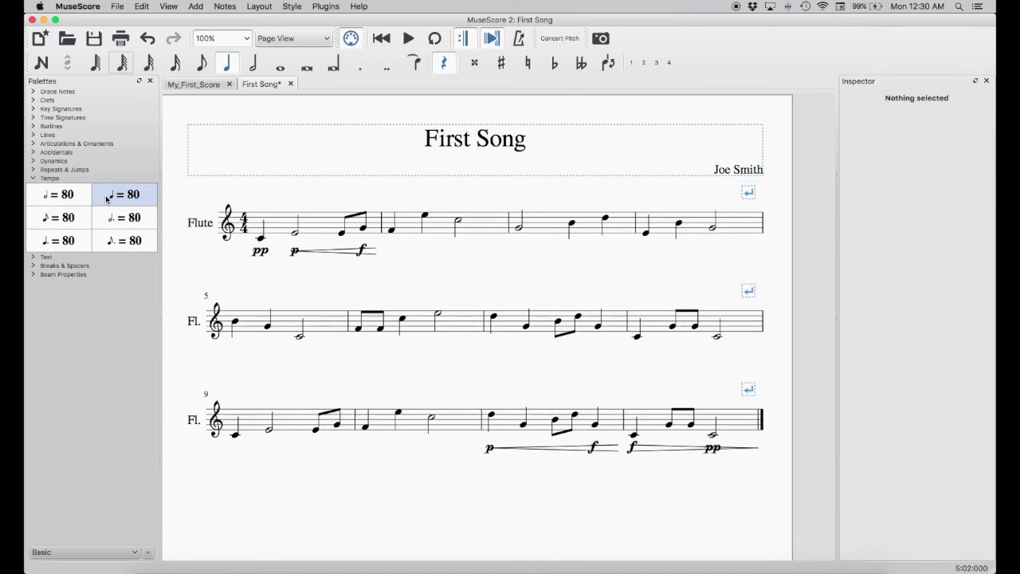
left_click_drag(110, 198, 260, 241)
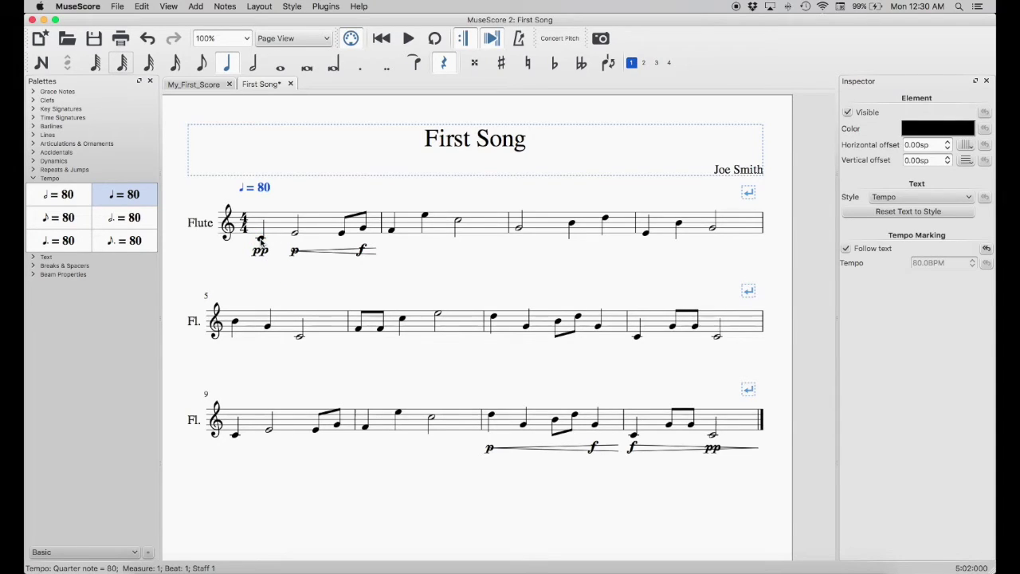
double_click(265, 189)
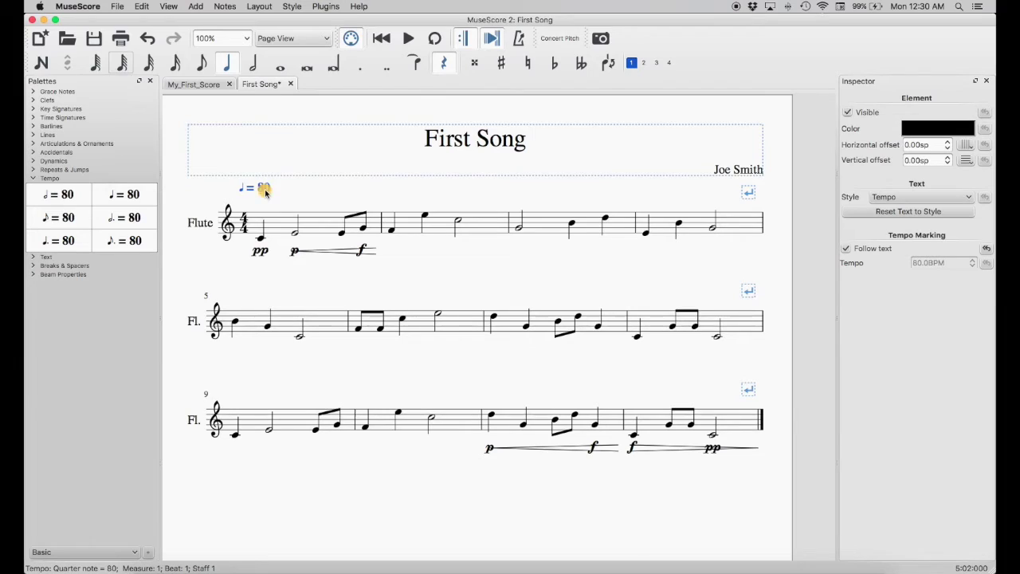
key("ctrl+a")
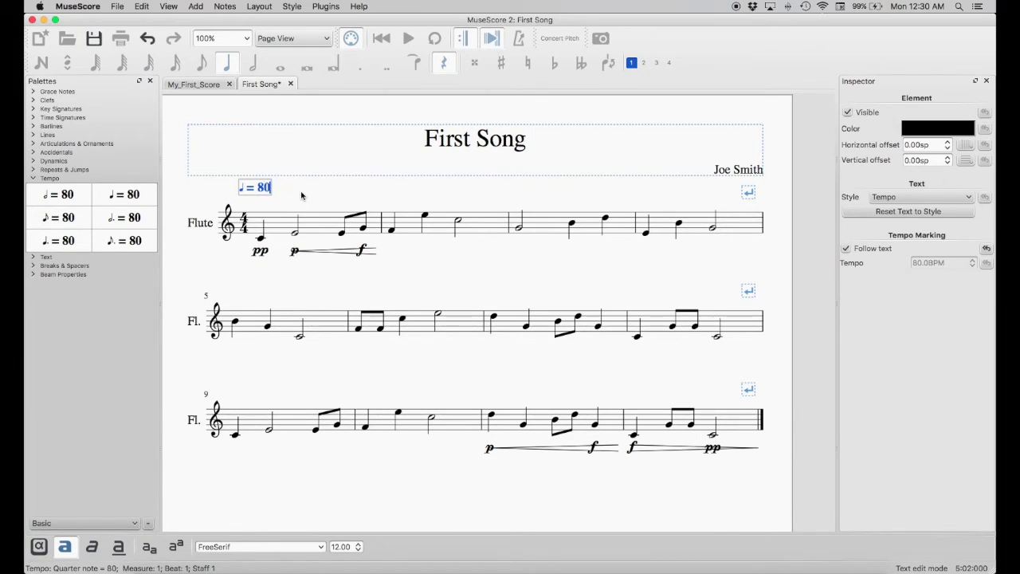
key("BackSpace")
key("BackSpace")
type("1")
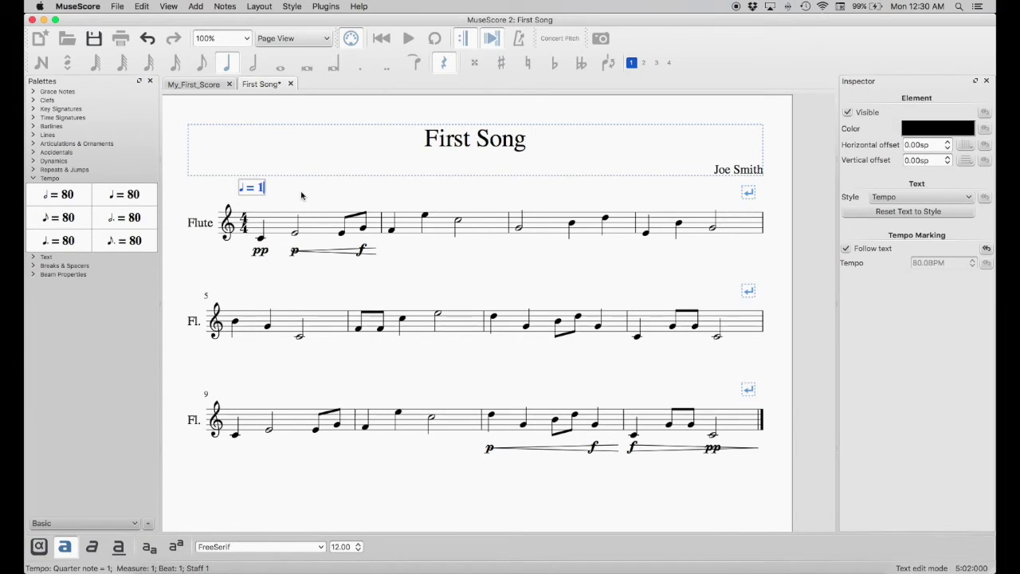
type("00")
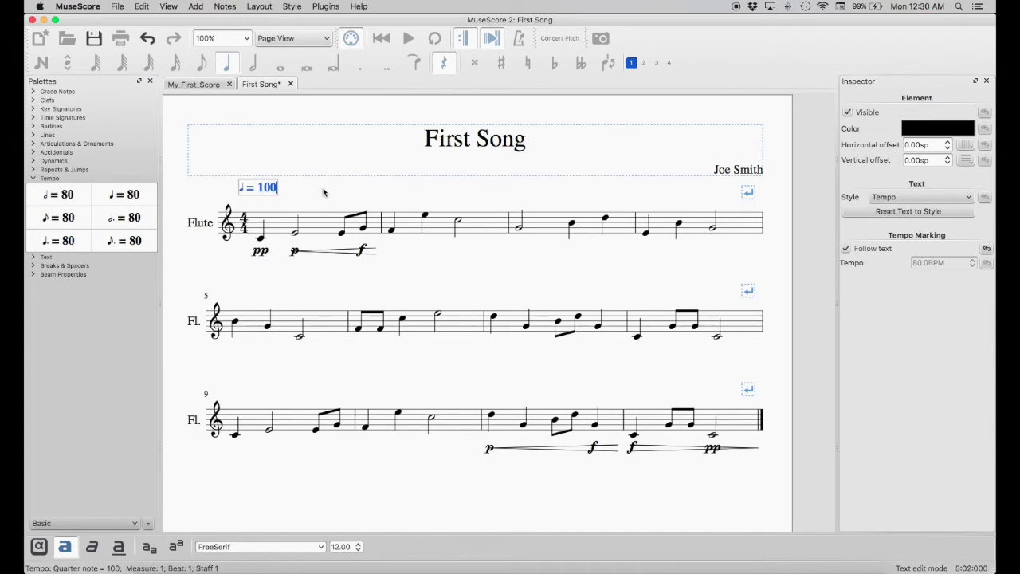
Set the tempo marking at measure 1 to 80 and finish editing it
key("BackSpace")
key("BackSpace")
key("BackSpace")
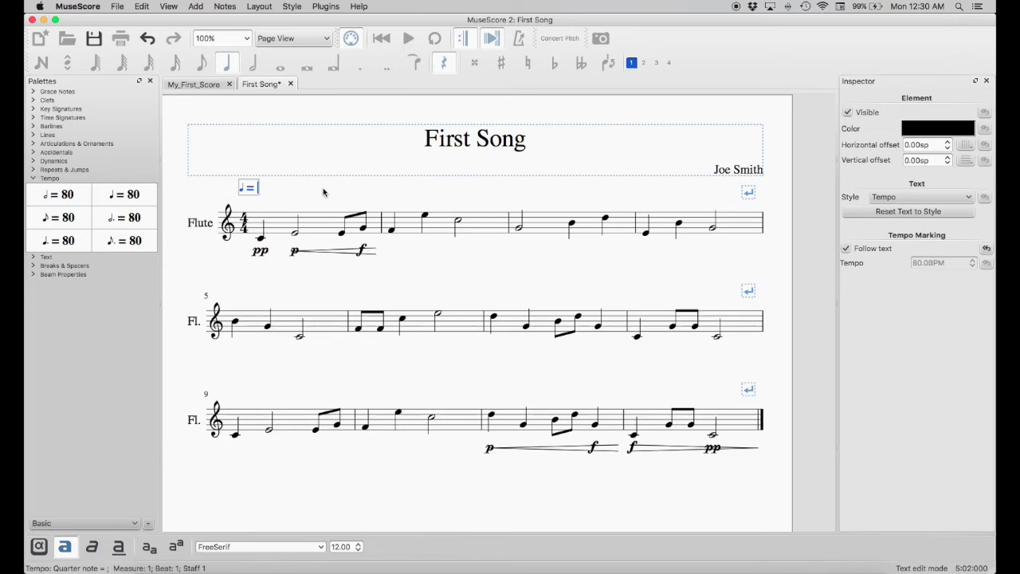
type("80")
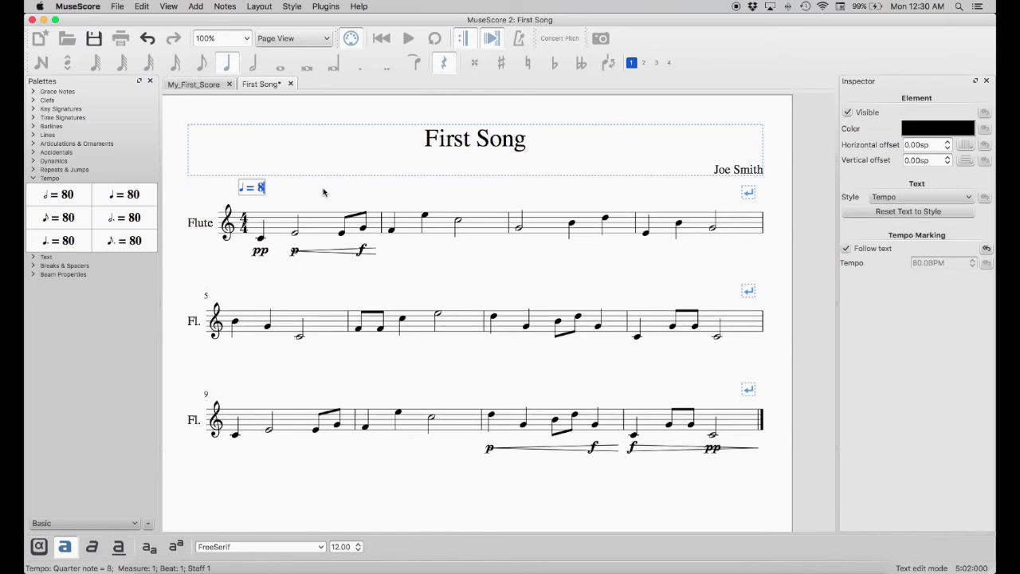
left_click(229, 278)
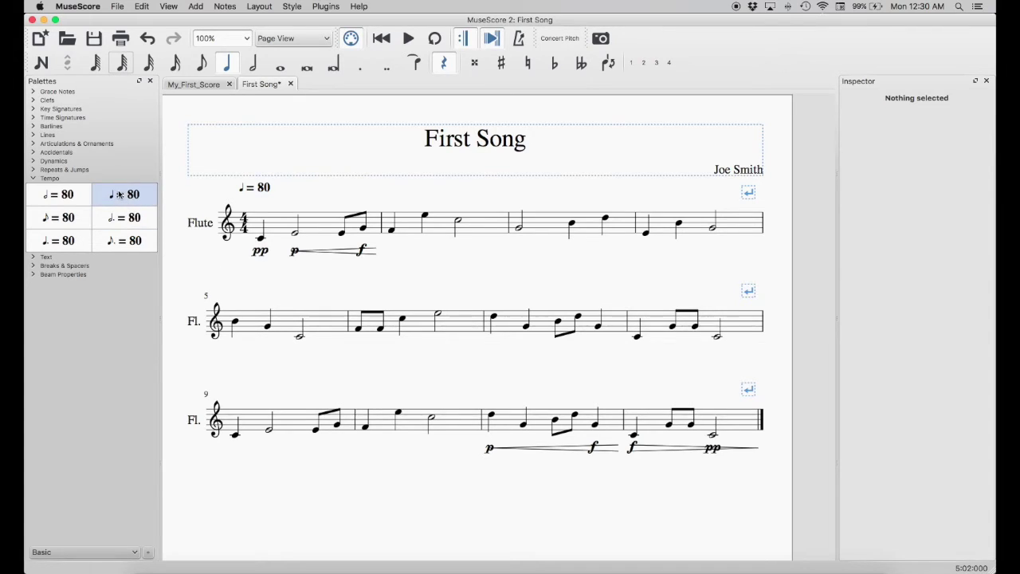
Add a quarter-note tempo marking at the first note of measure 5 and set it to 100
left_click_drag(120, 195, 234, 322)
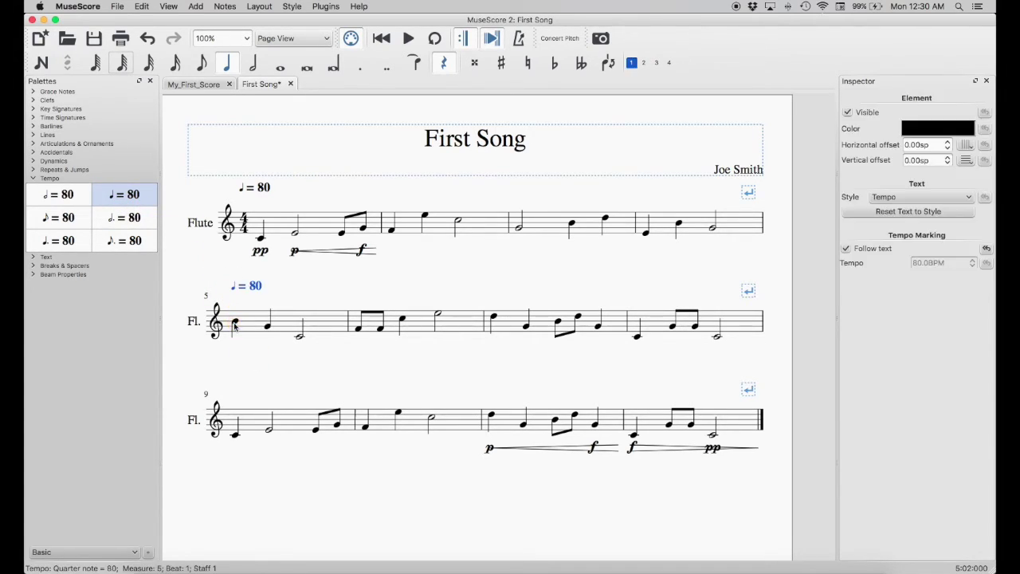
double_click(256, 292)
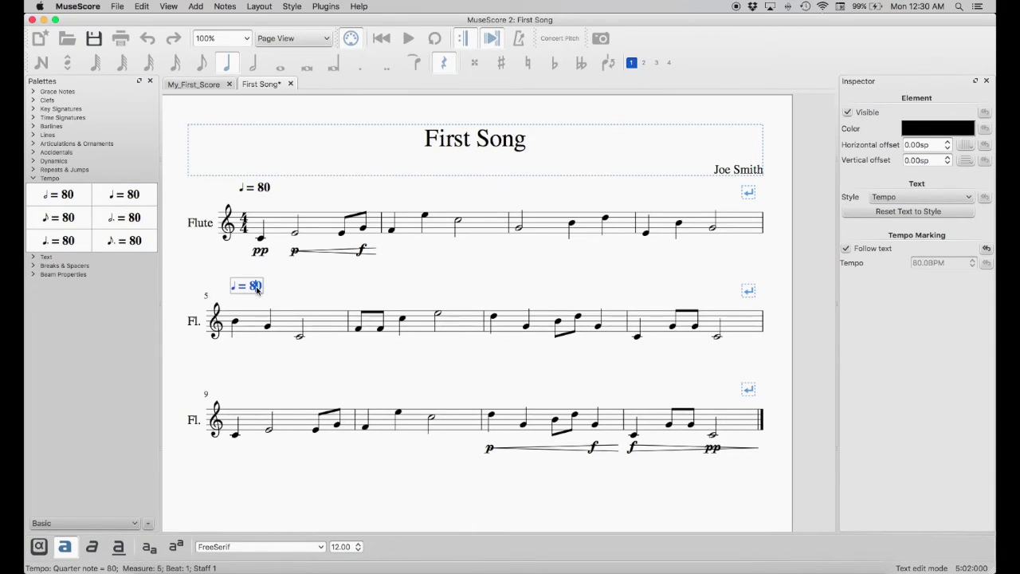
key("BackSpace")
type("100")
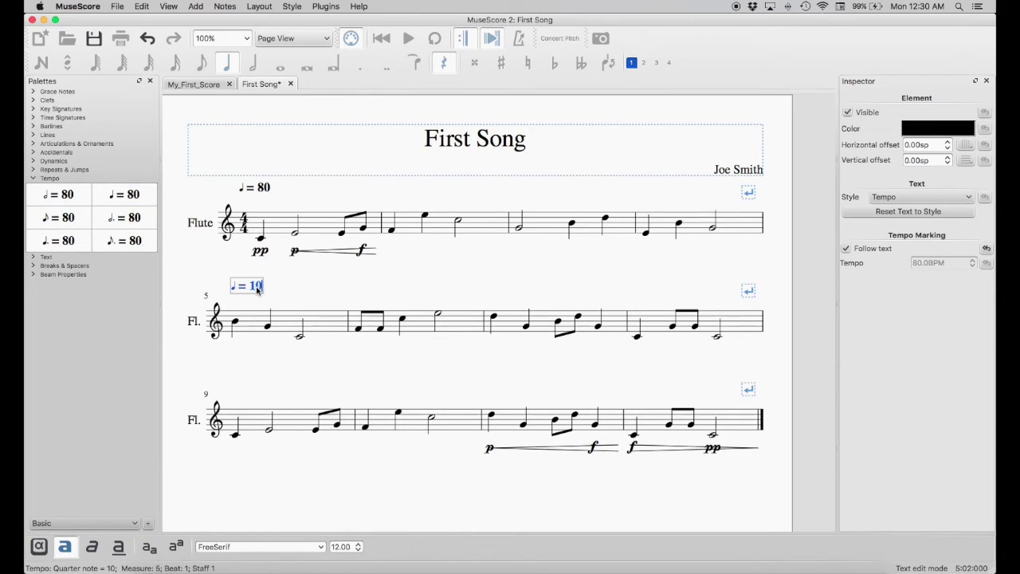
left_click(291, 295)
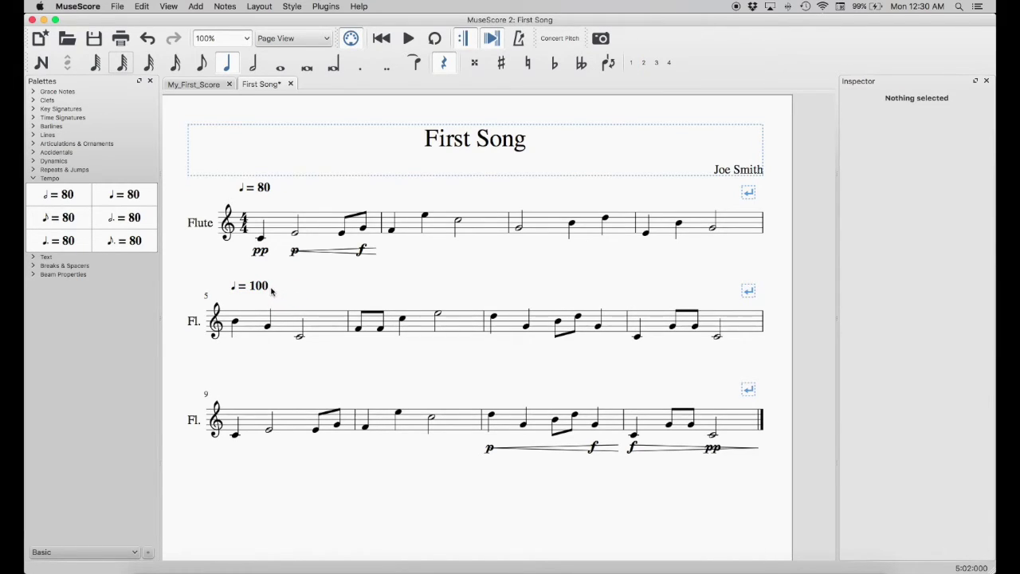
Delete the tempo marking above measure 5
left_click(260, 290)
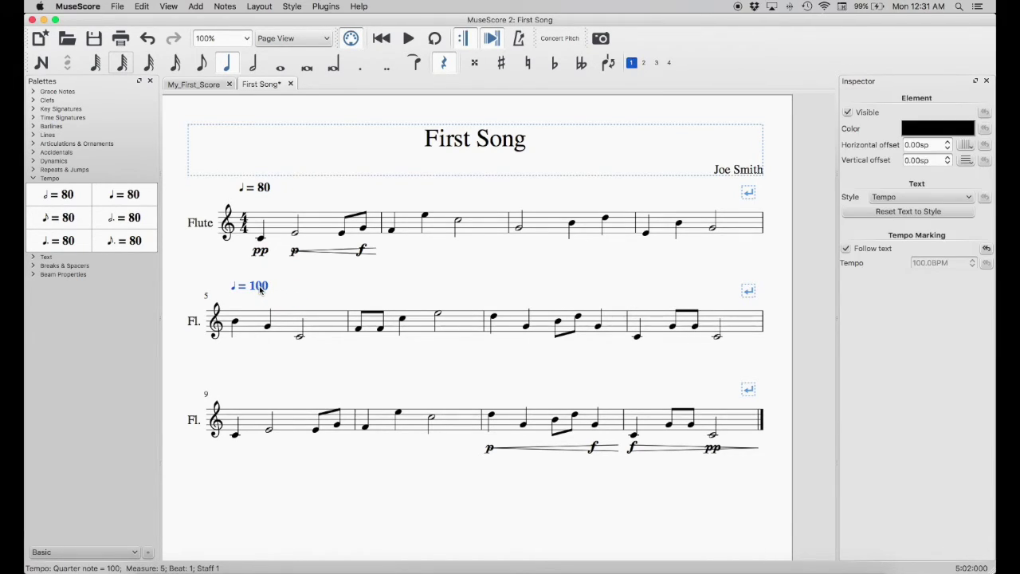
key("Delete")
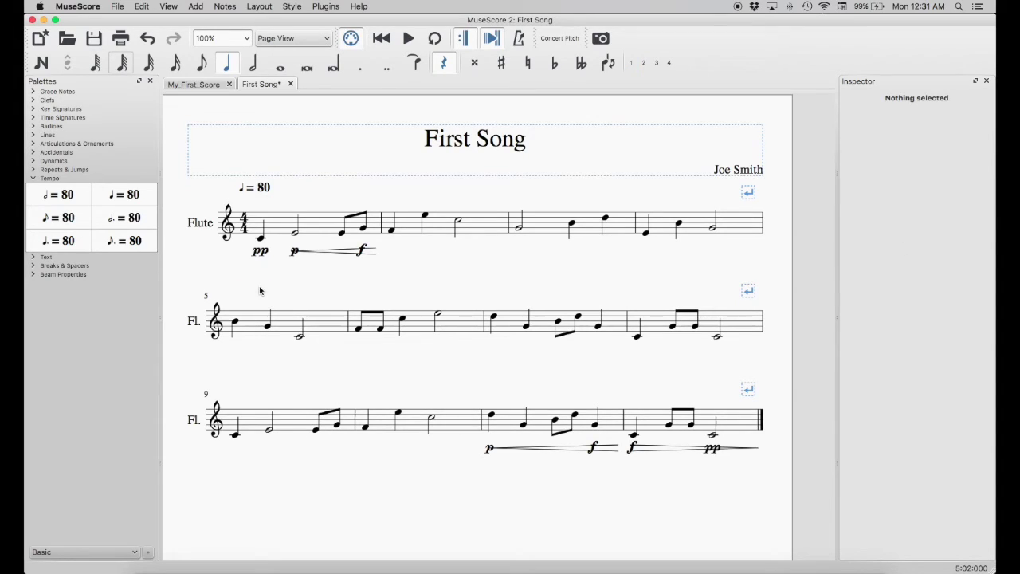
left_click(34, 179)
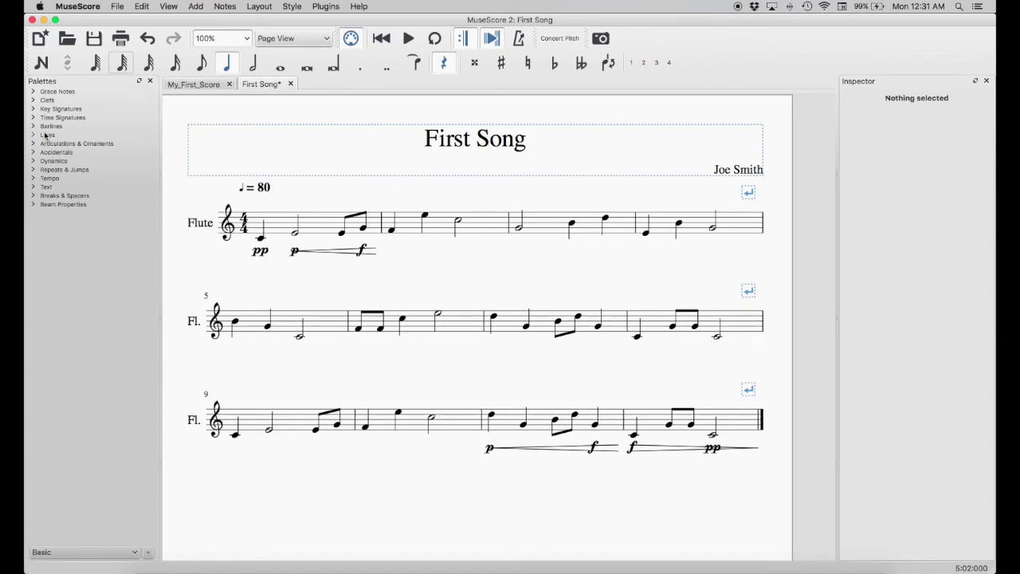
Apply the two-sharp D major key signature at the start of the flute staff
left_click(34, 109)
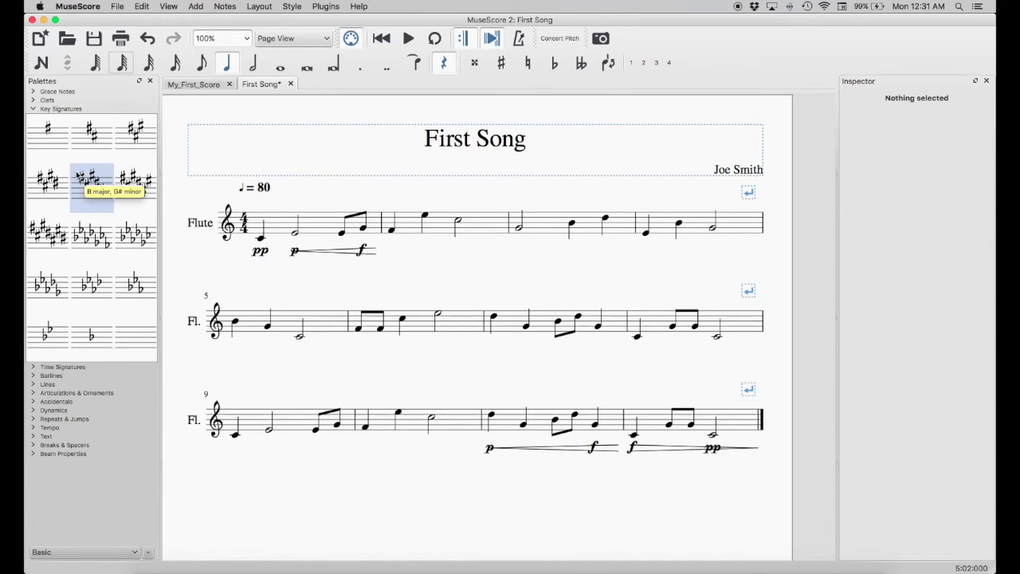
left_click(92, 141)
mouse_move(92, 142)
left_mouse_down()
mouse_move(119, 150)
mouse_move(188, 230)
mouse_move(237, 226)
left_mouse_up()
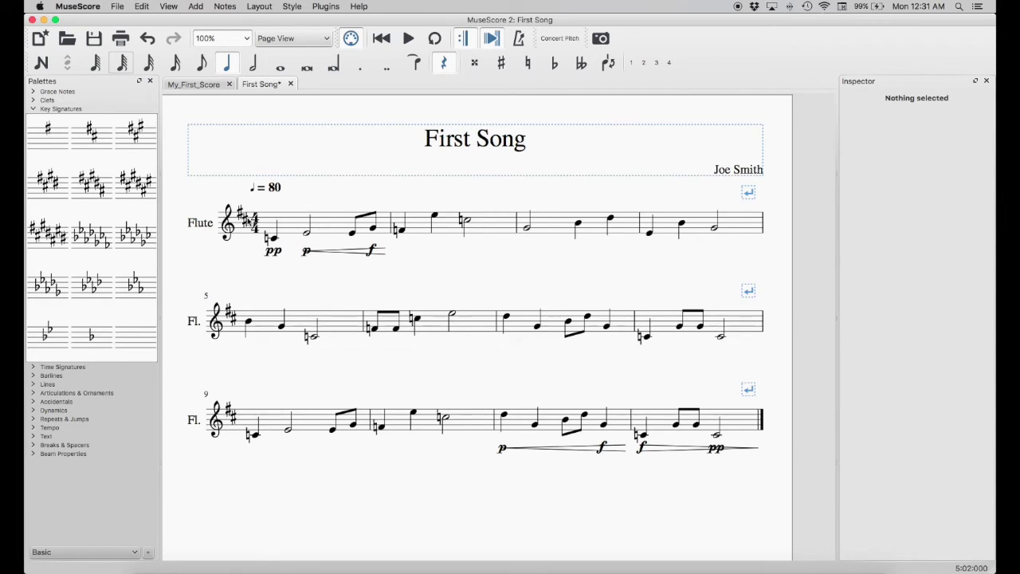
Delete the two-sharp key signature from the start of the first system
left_click(245, 221)
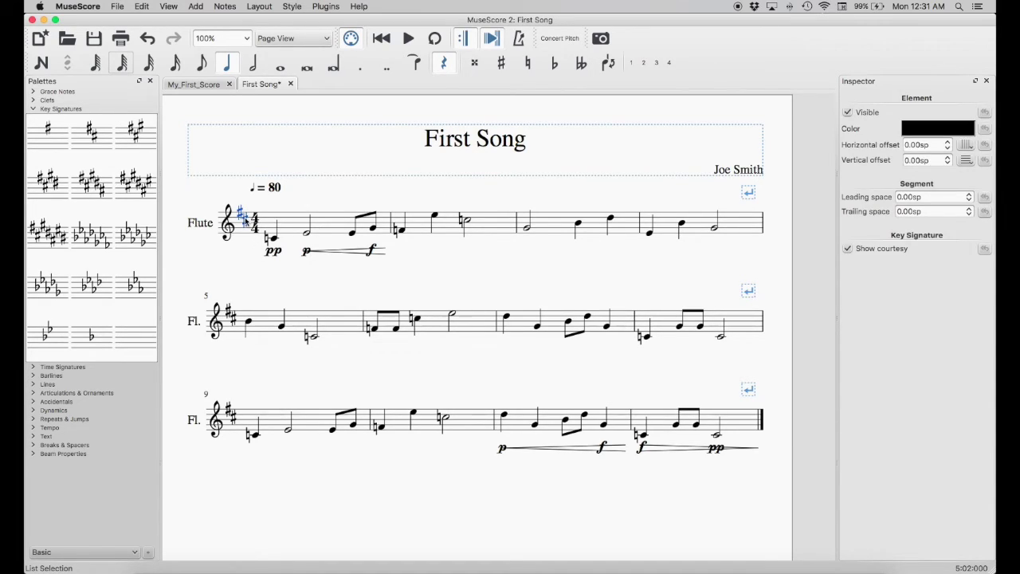
key("Delete")
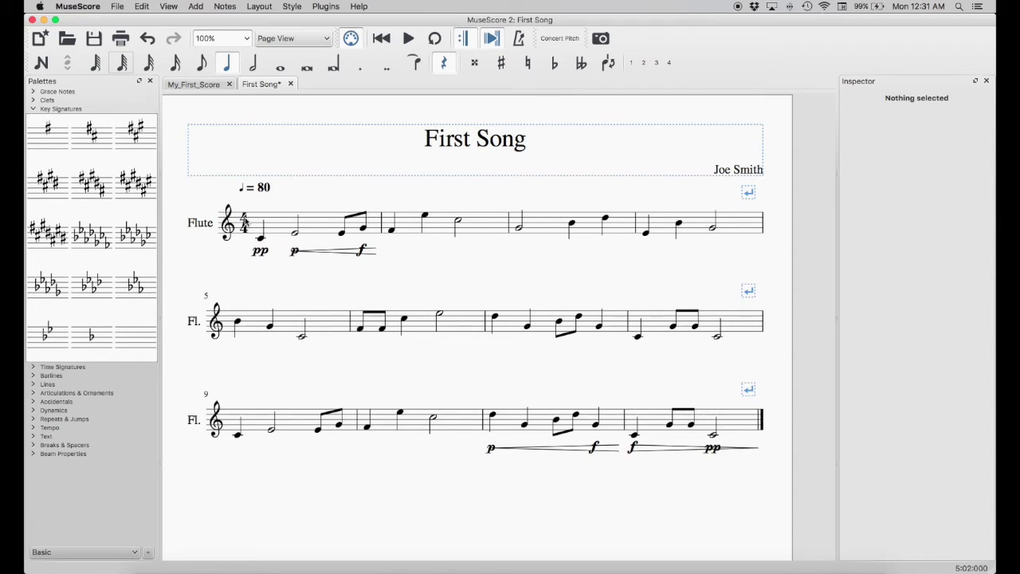
left_click(33, 109)
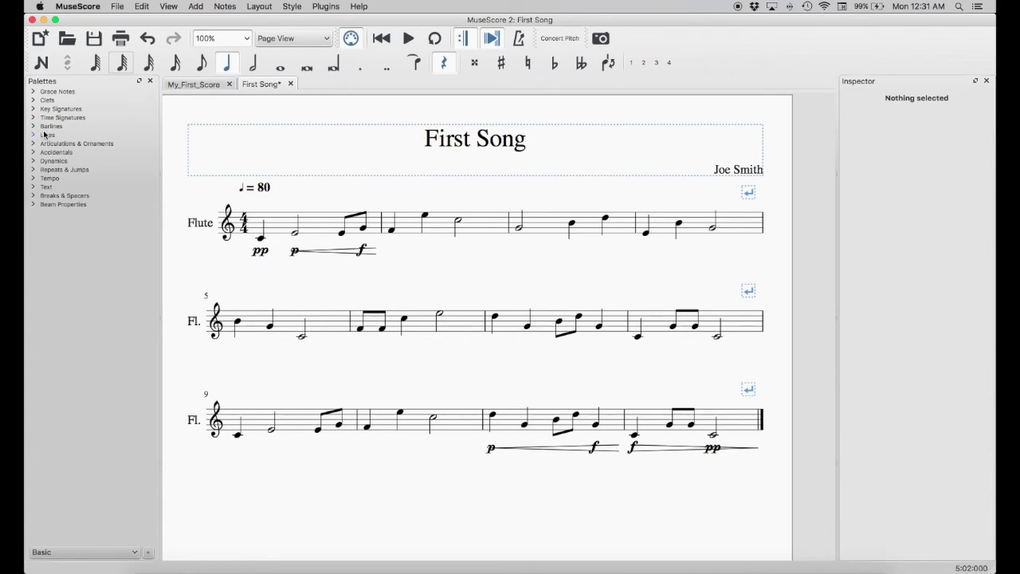
Try the 3/4 time signature at the start of the score and undo the change
left_click(34, 118)
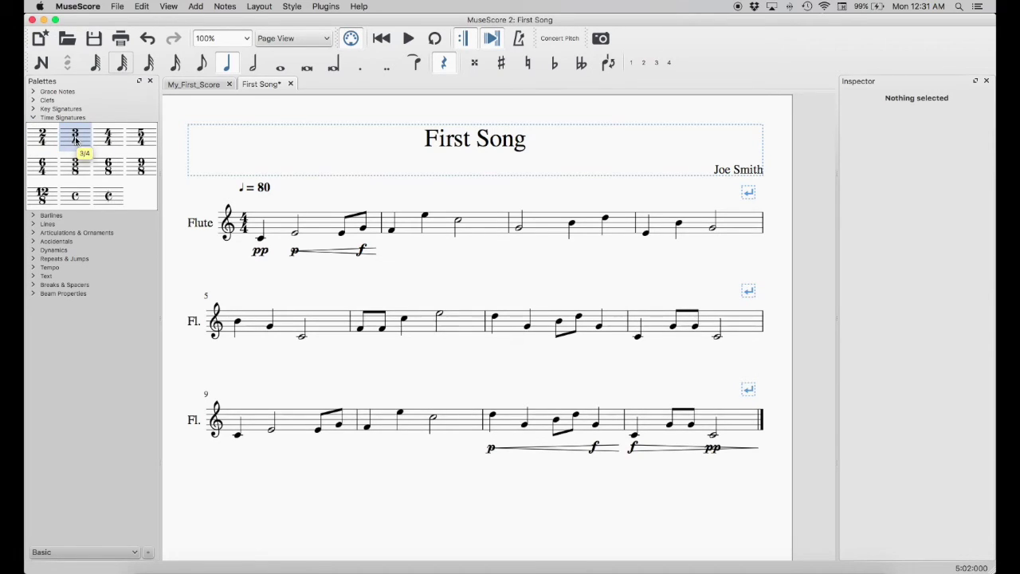
mouse_move(76, 141)
left_mouse_down()
mouse_move(163, 199)
mouse_move(244, 227)
left_mouse_up()
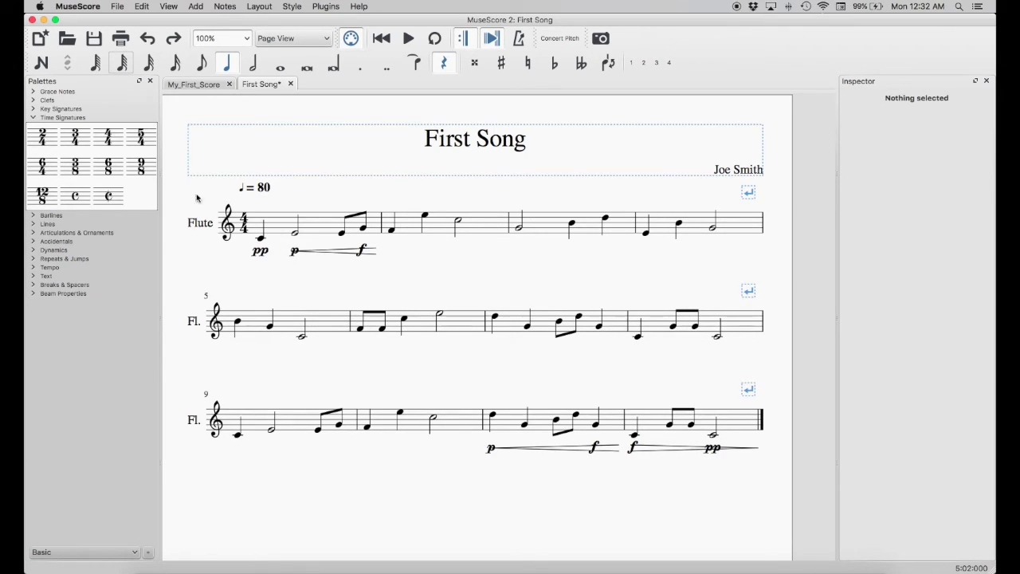
left_click(143, 7)
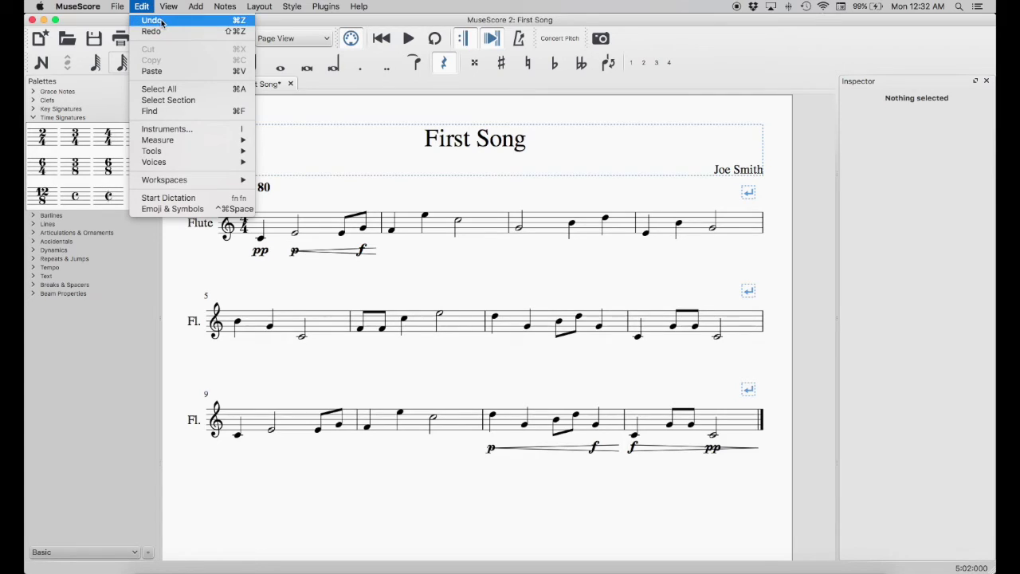
left_click(211, 272)
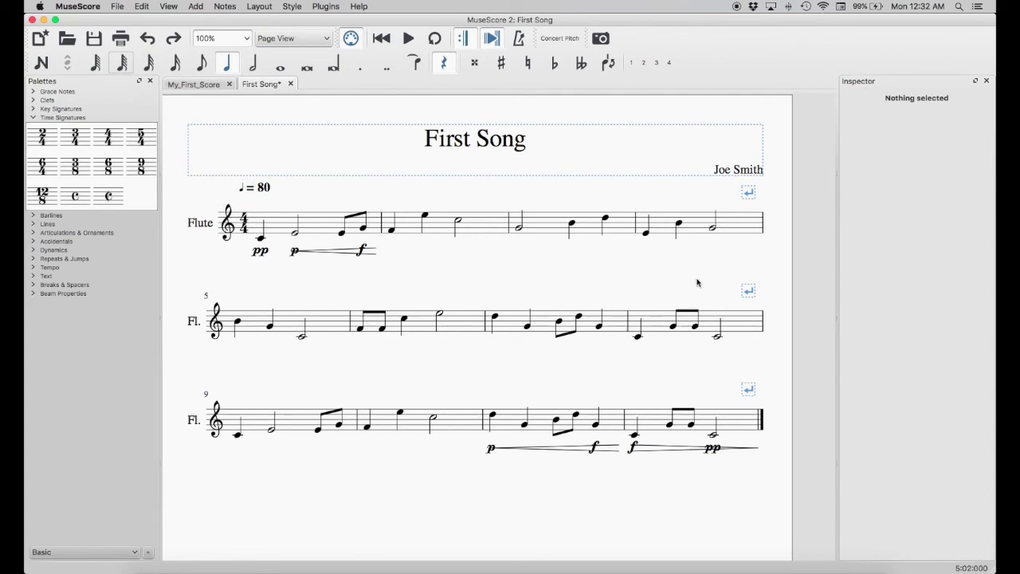
left_click(34, 118)
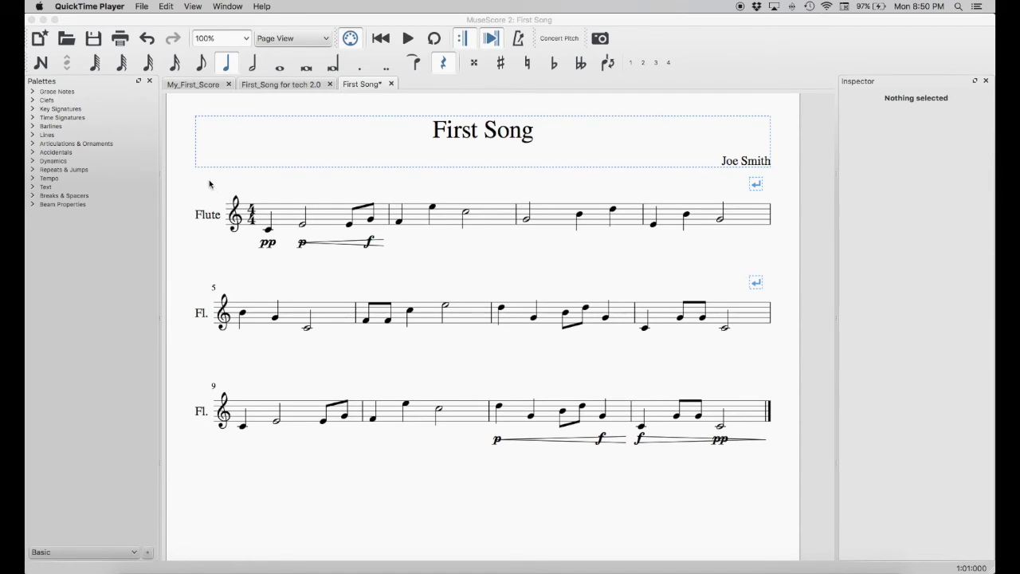
Remove the hidden Piano from the score's instruments and apply the change
left_click(248, 22)
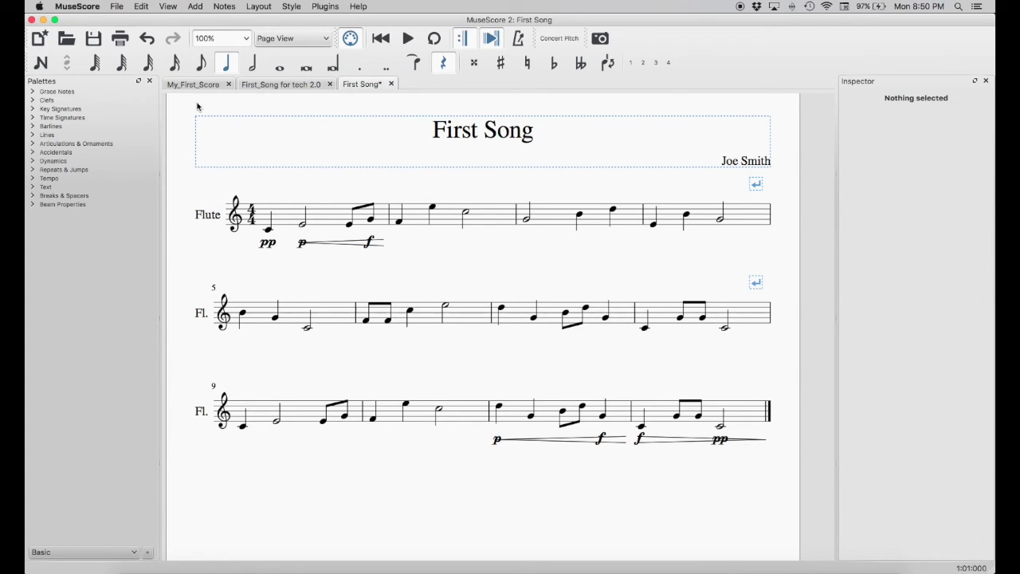
left_click(142, 5)
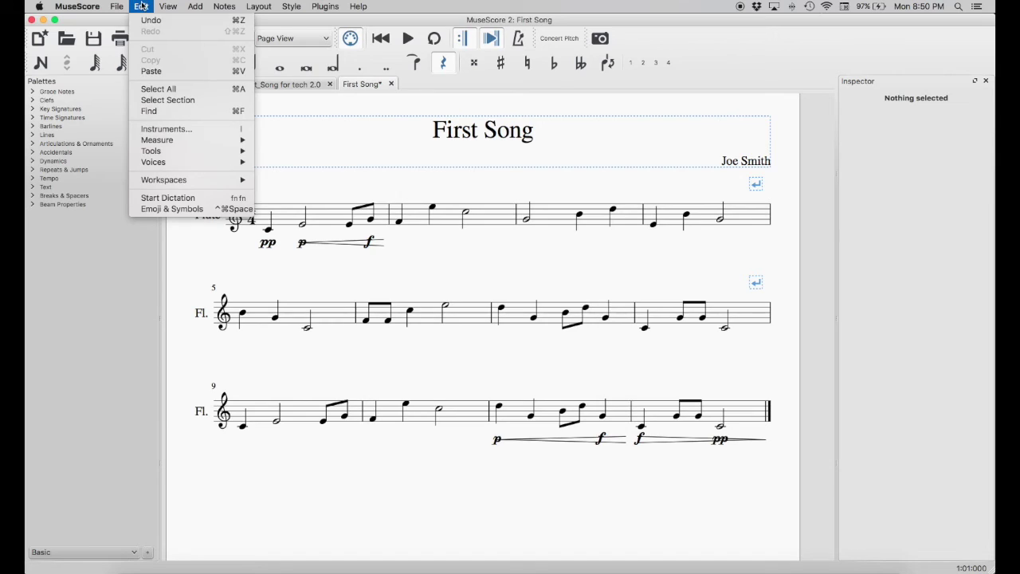
left_click(165, 130)
left_click(286, 67)
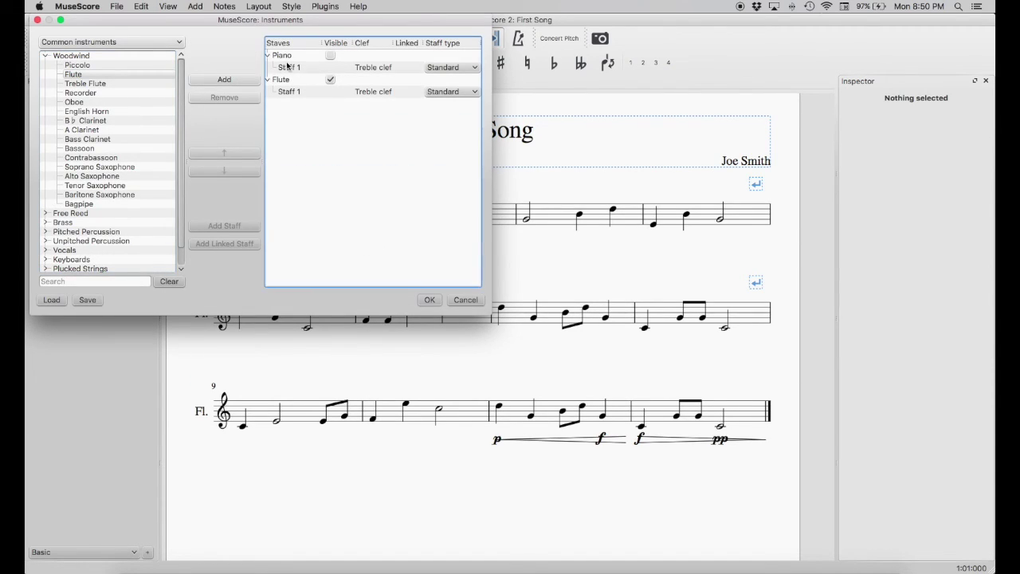
left_click(289, 58)
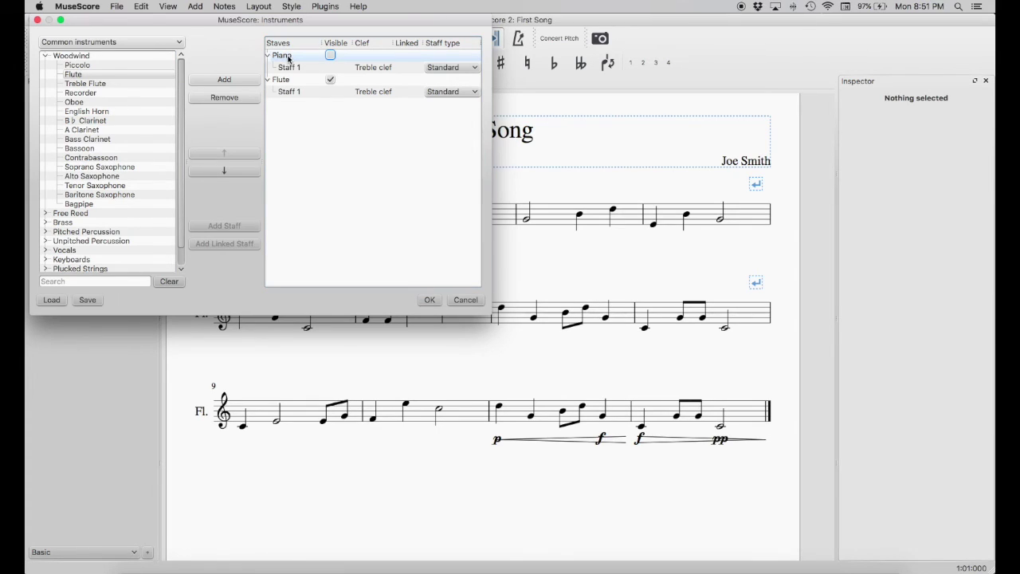
left_click(231, 99)
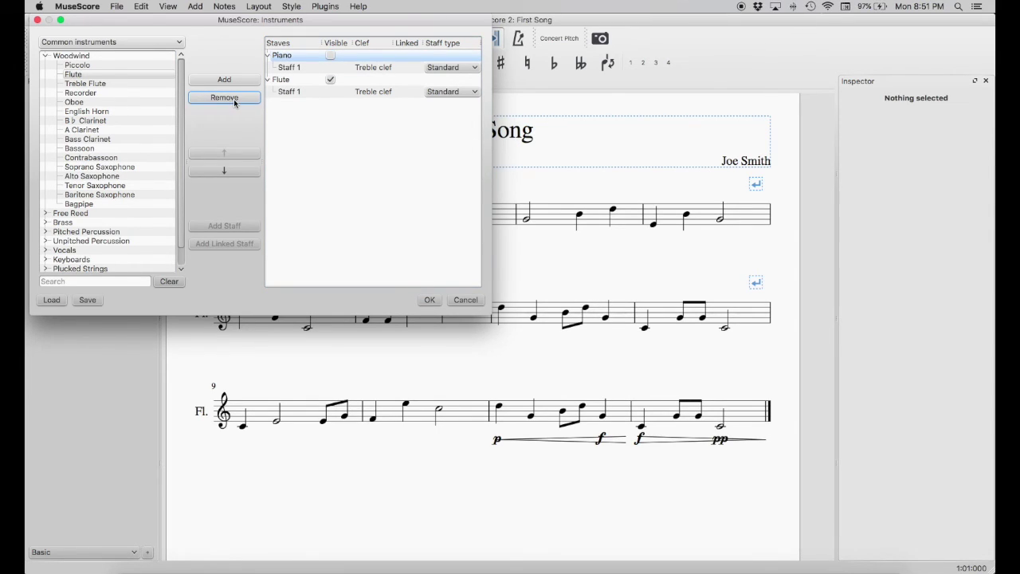
left_click(428, 301)
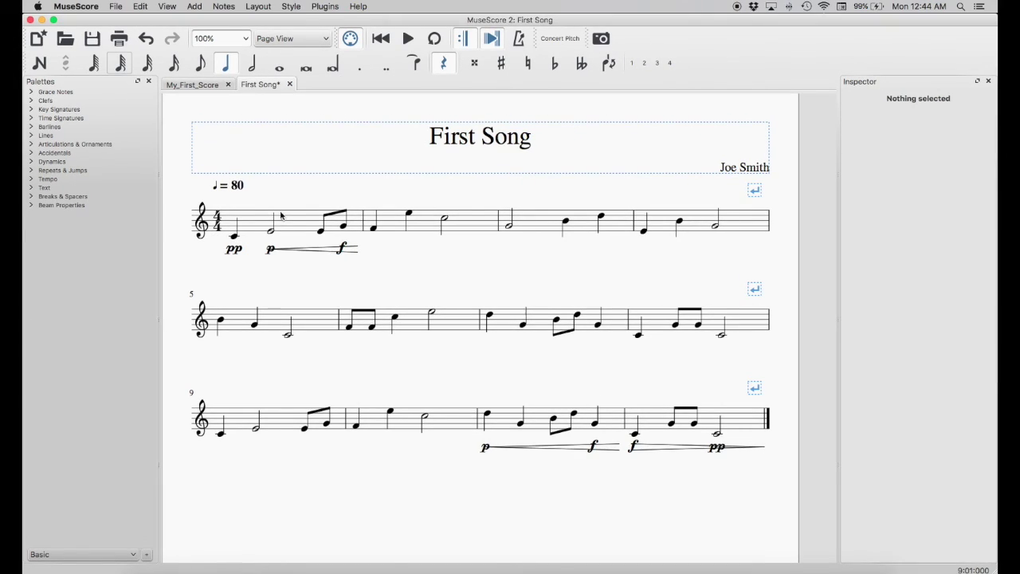
Select measures 1 to 12, play them back, and clear the selection
left_click(285, 216)
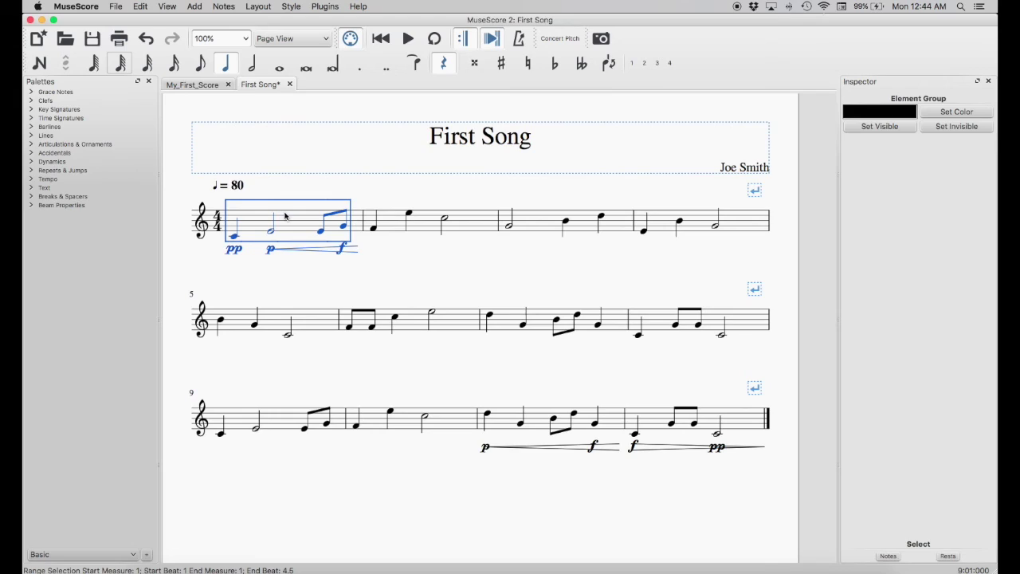
left_click(742, 420, "shift")
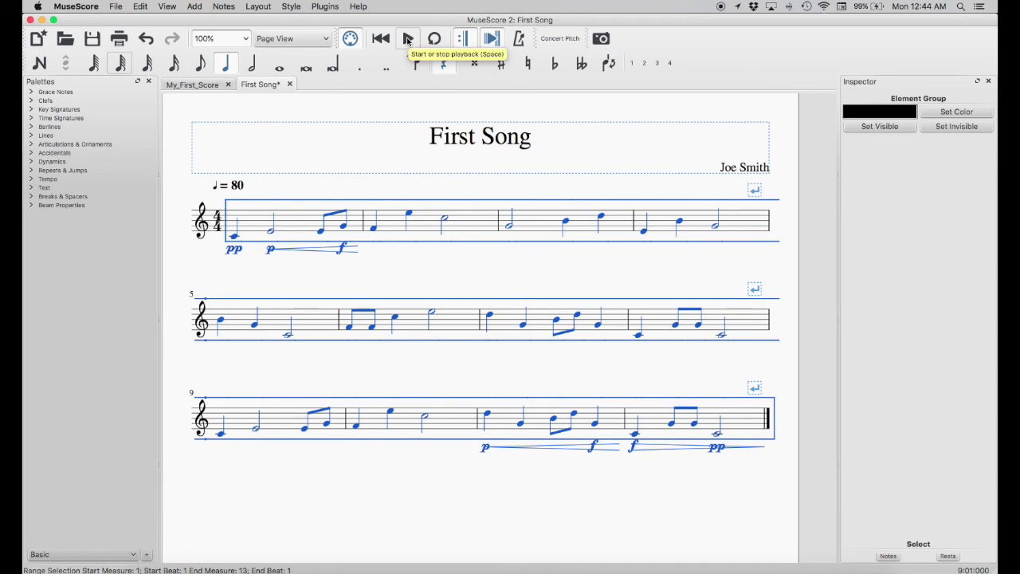
left_click(408, 39)
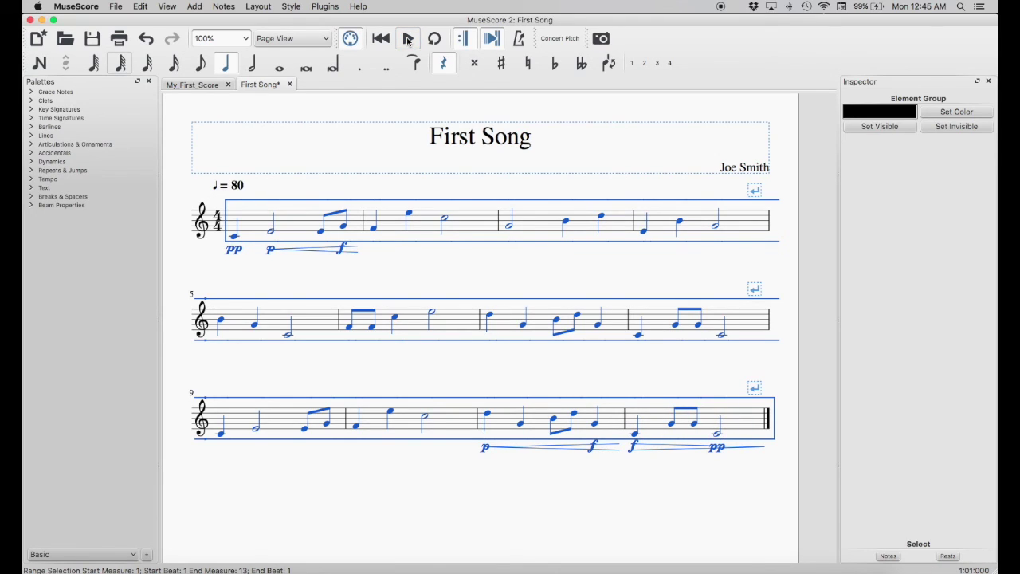
left_click(255, 271)
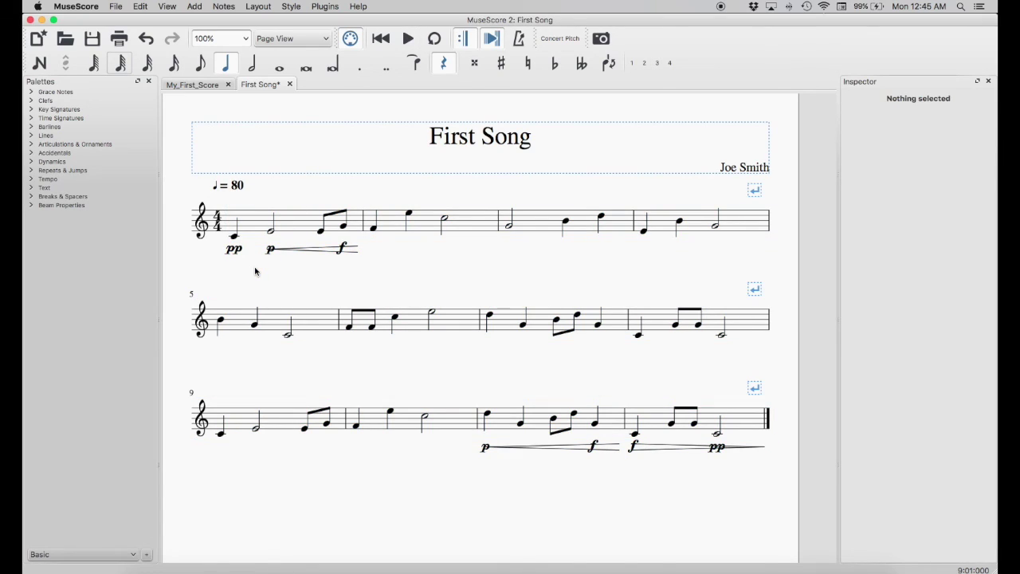